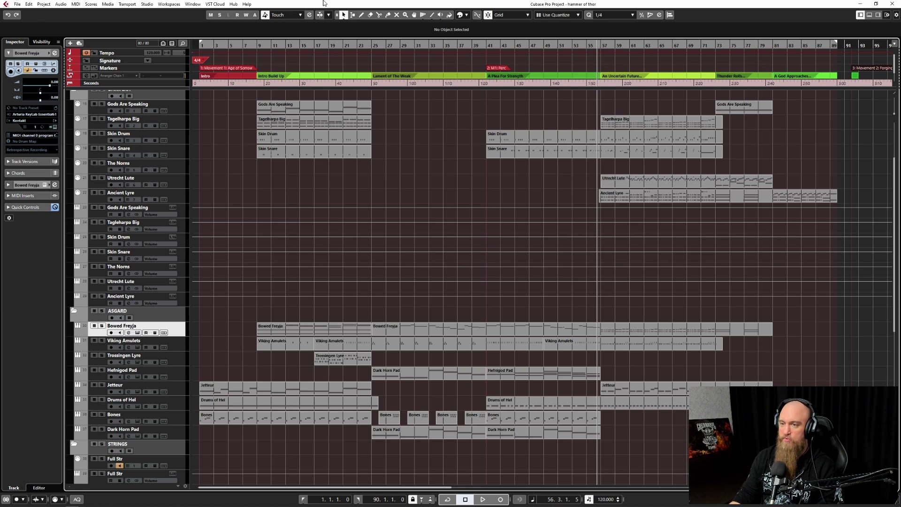
# Play the project from bar 1, adjust the Sustains choir track's volume and widen the track list to show the volume values.
pyautogui.click(199, 45)
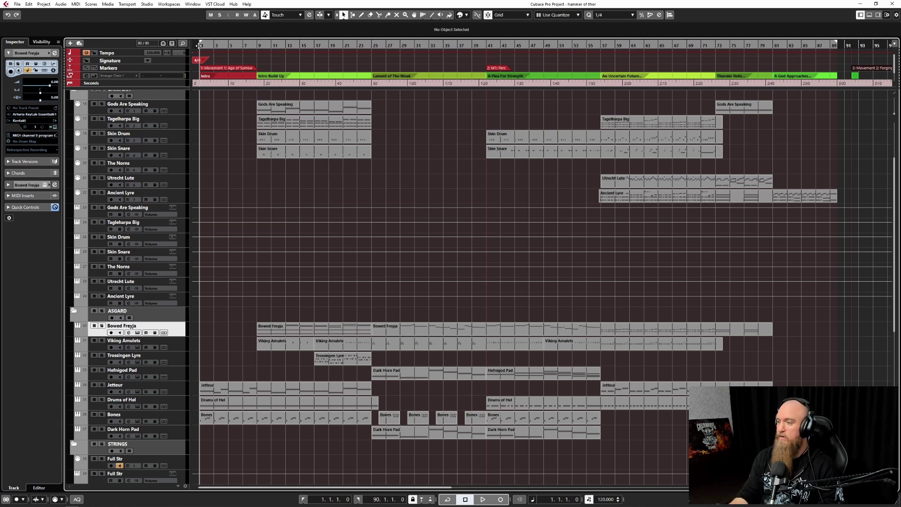
pyautogui.press('space')
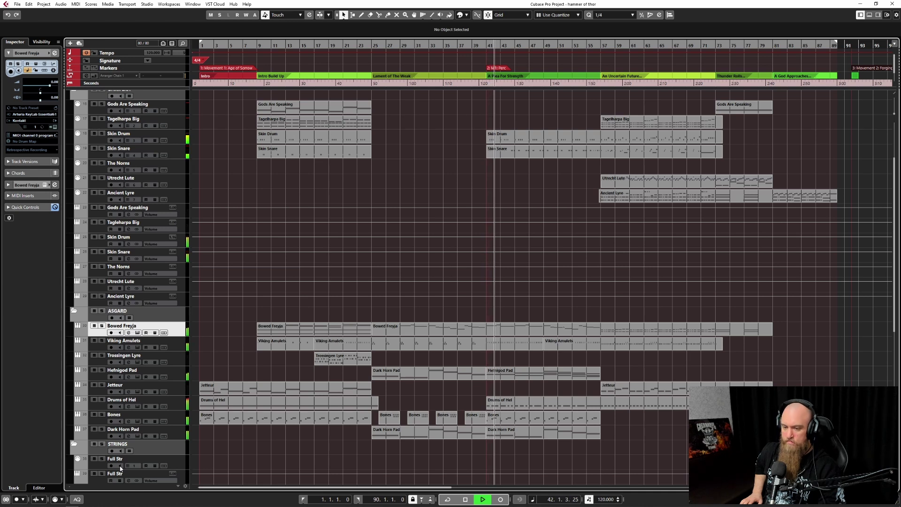
pyautogui.scroll(-5, 169, 370)
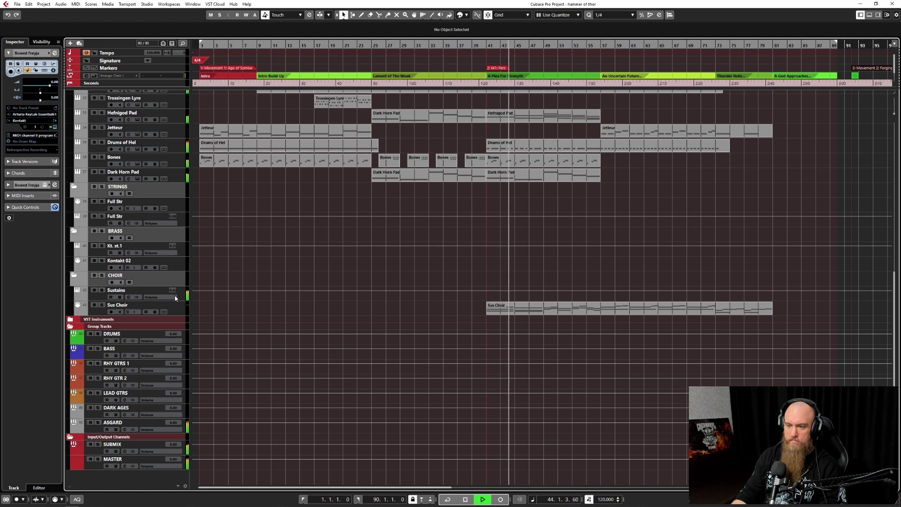
pyautogui.moveTo(173, 290); pyautogui.dragTo(173, 290)
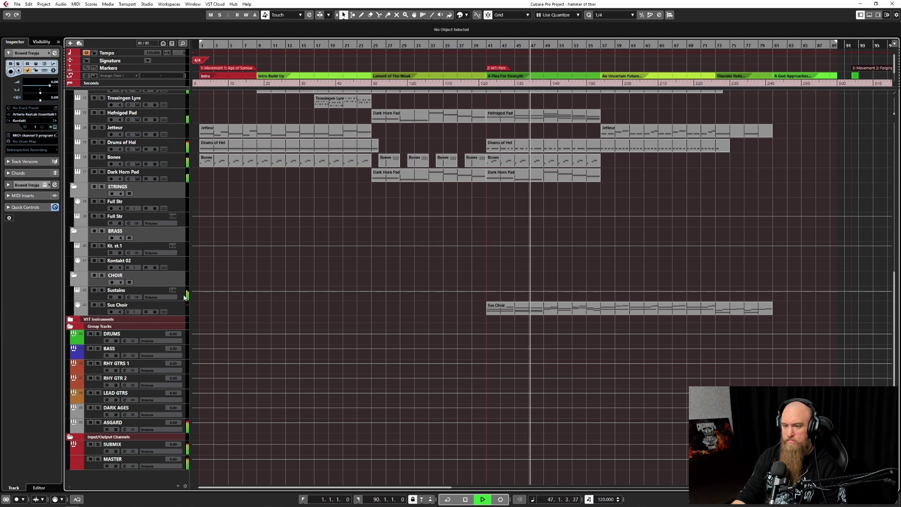
pyautogui.moveTo(189, 296)
pyautogui.mouseDown()
pyautogui.moveTo(198, 296)
pyautogui.moveTo(189, 291)
pyautogui.mouseUp()
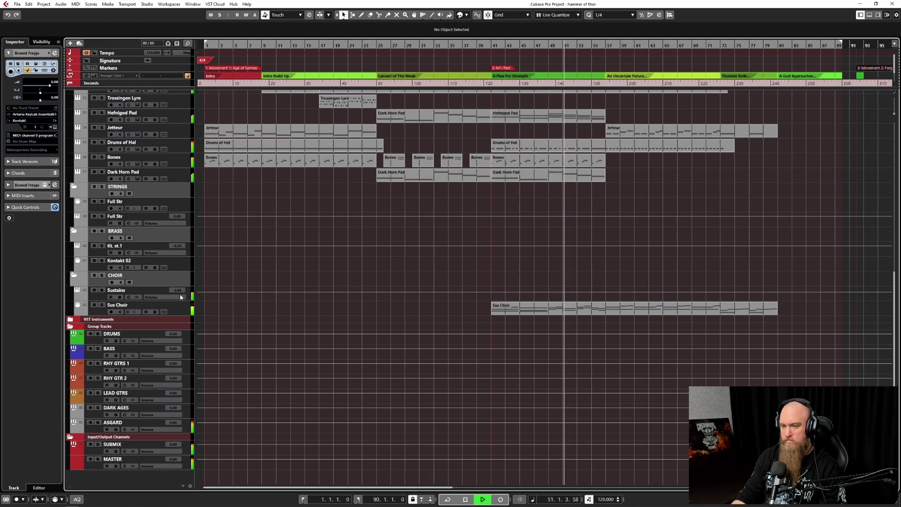
# Lower the volume of the Ancient Lyre output channel in the DARK ERA folder during playback.
pyautogui.scroll(4, 181, 289)
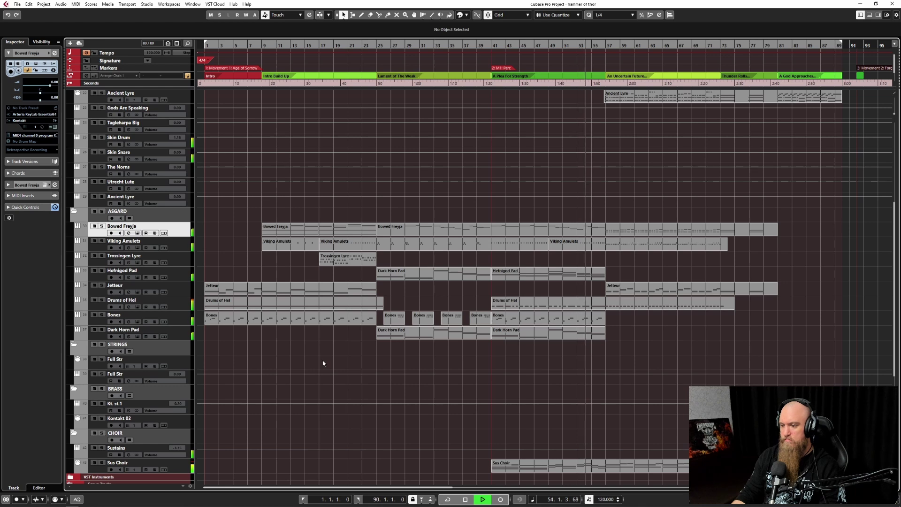
pyautogui.hscroll(10, 320, 360)
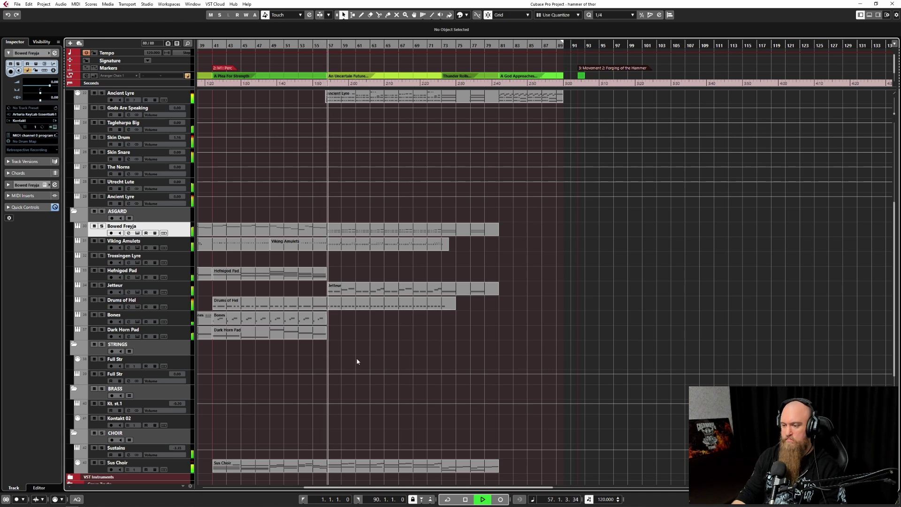
pyautogui.scroll(4, 357, 359)
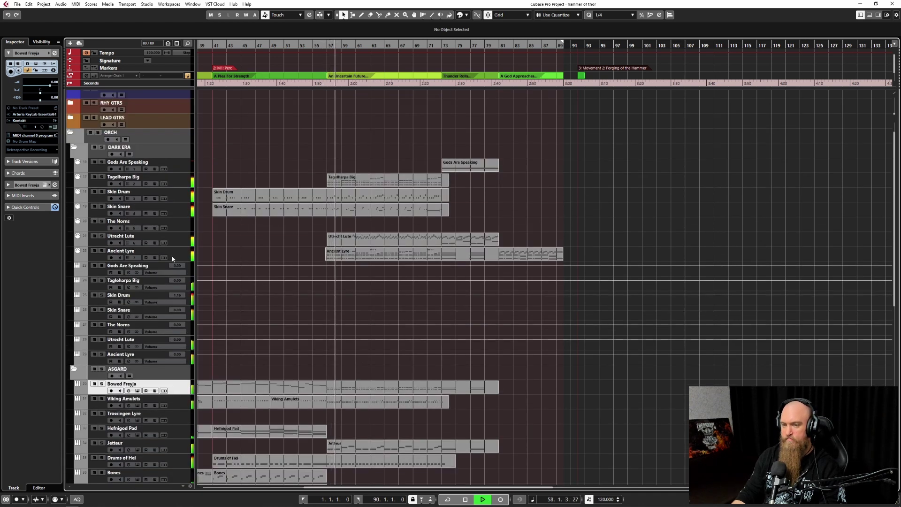
pyautogui.click(189, 259)
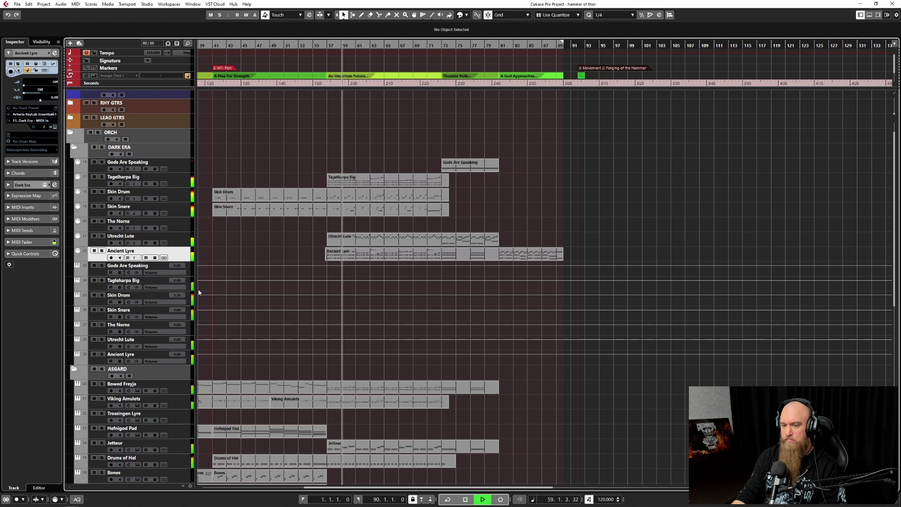
pyautogui.moveTo(181, 353); pyautogui.dragTo(183, 362)
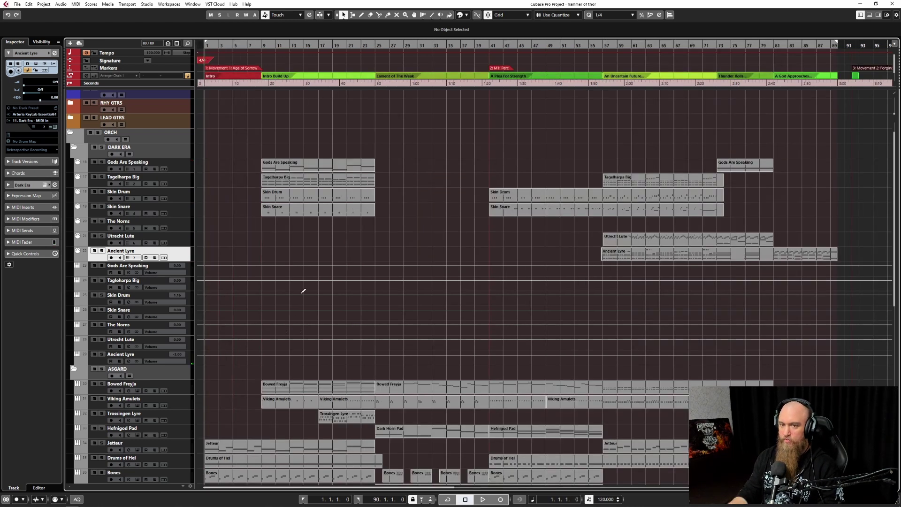
# Enable monitoring on the Full Str MIDI track in the STRINGS folder.
pyautogui.scroll(-3, 304, 291)
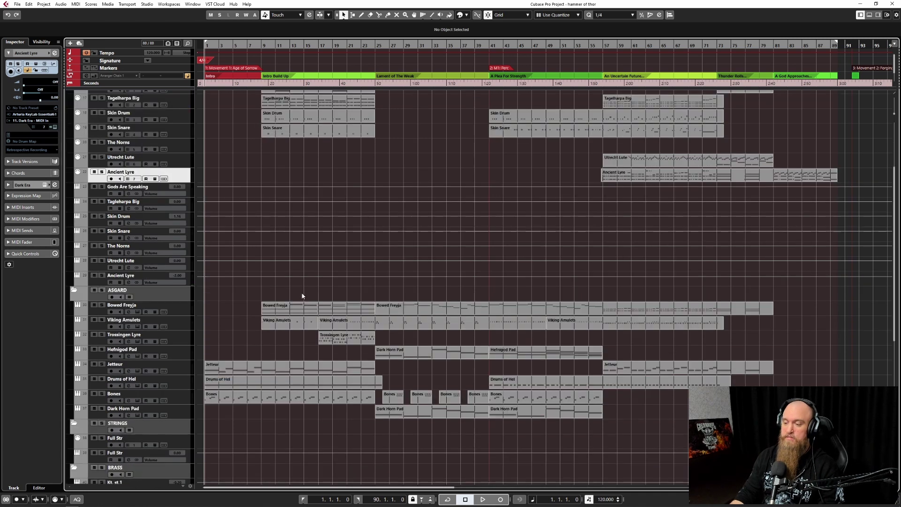
pyautogui.scroll(-3, 303, 295)
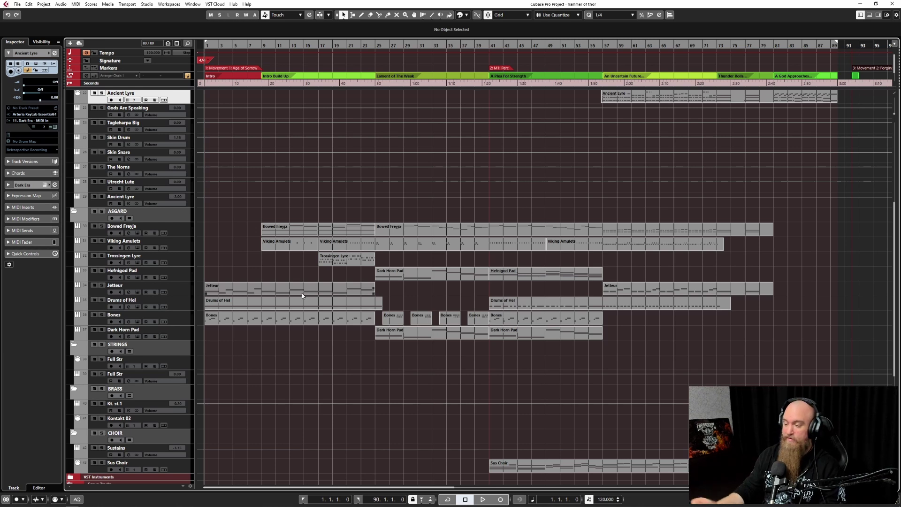
pyautogui.scroll(-3, 296, 299)
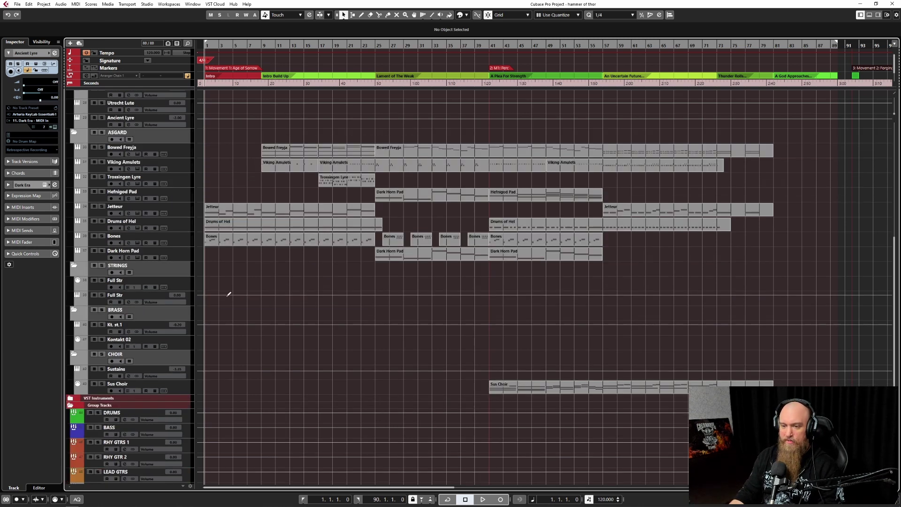
pyautogui.click(120, 287)
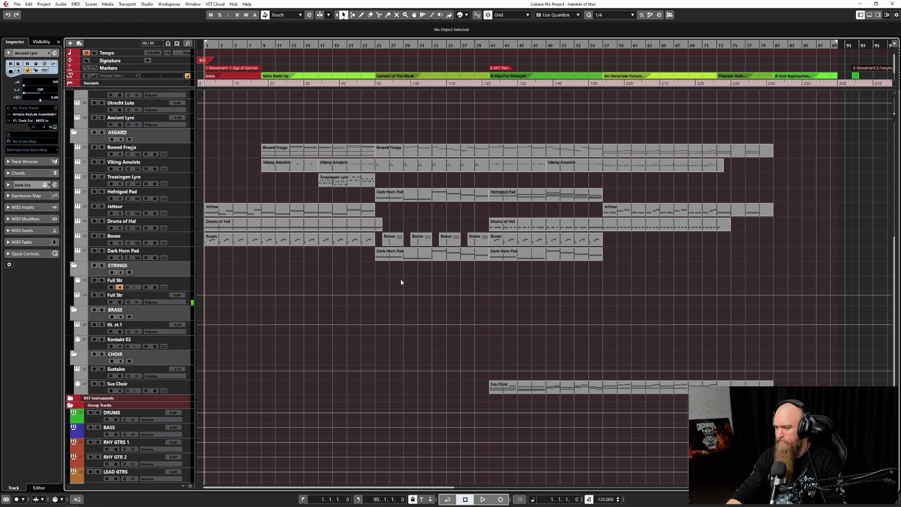
# Copy the Sus Choir part onto the Full Str MIDI track, starting at bar 41.
pyautogui.click(549, 391)
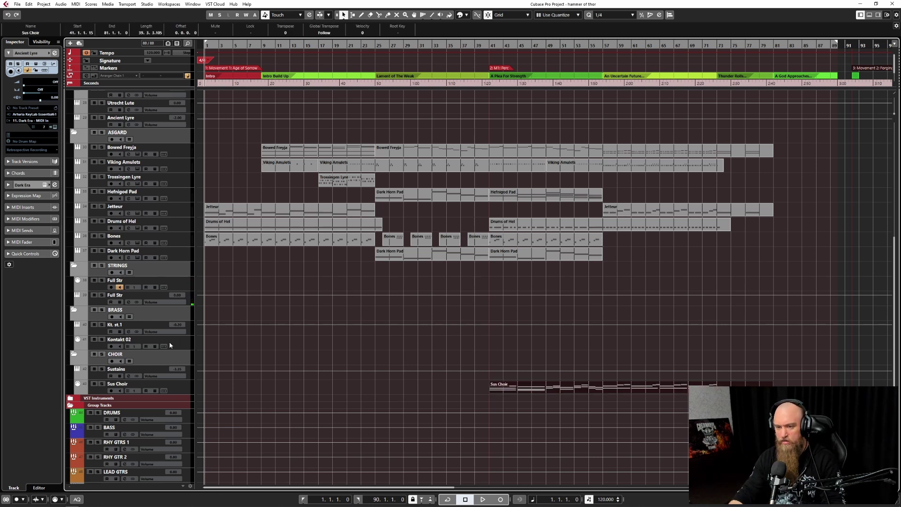
pyautogui.click(91, 334)
pyautogui.click(489, 45)
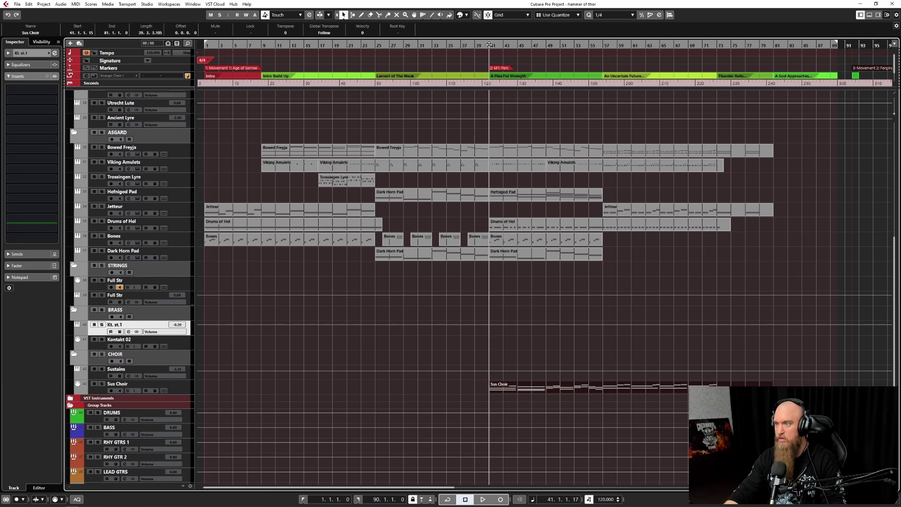
pyautogui.click(188, 345)
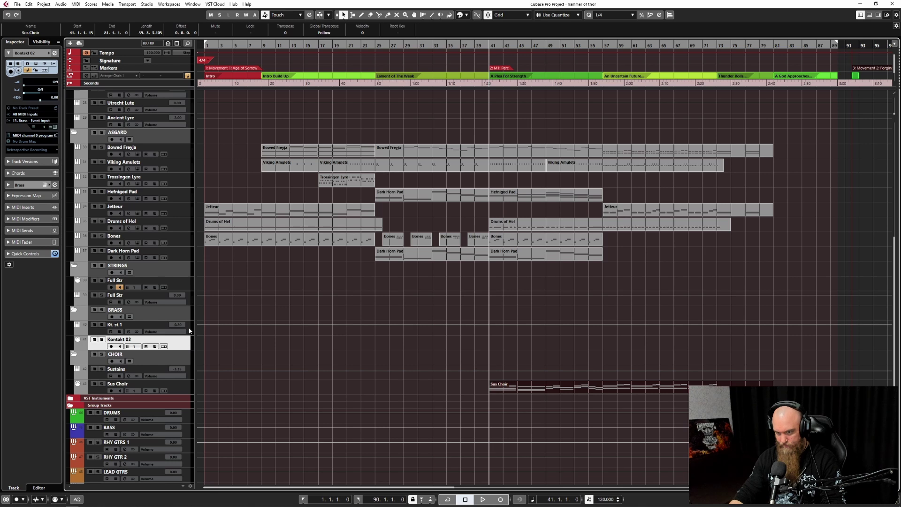
pyautogui.click(186, 285)
pyautogui.hotkey('ctrl', 'v')
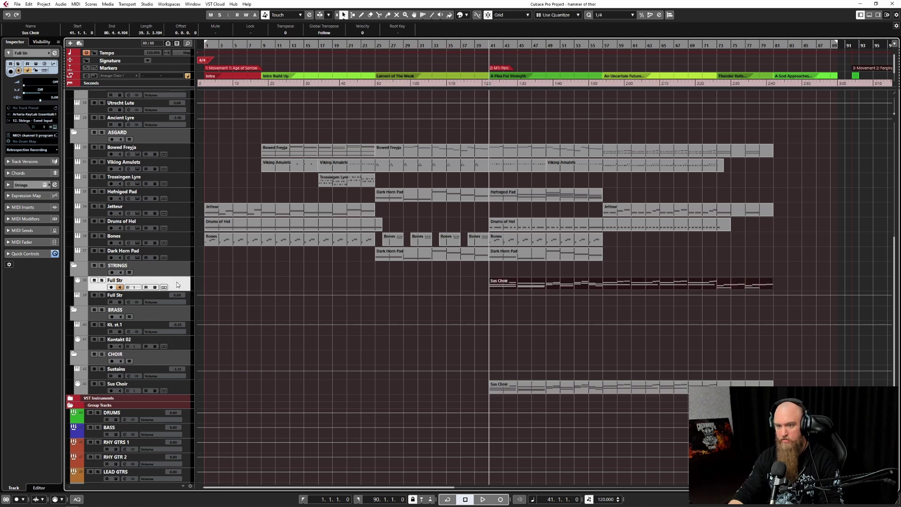
# Audition the copied part with the Full Str track soloed and view its notes in the Key Editor, stopping at bar 57.
pyautogui.press('s')
pyautogui.press('space')
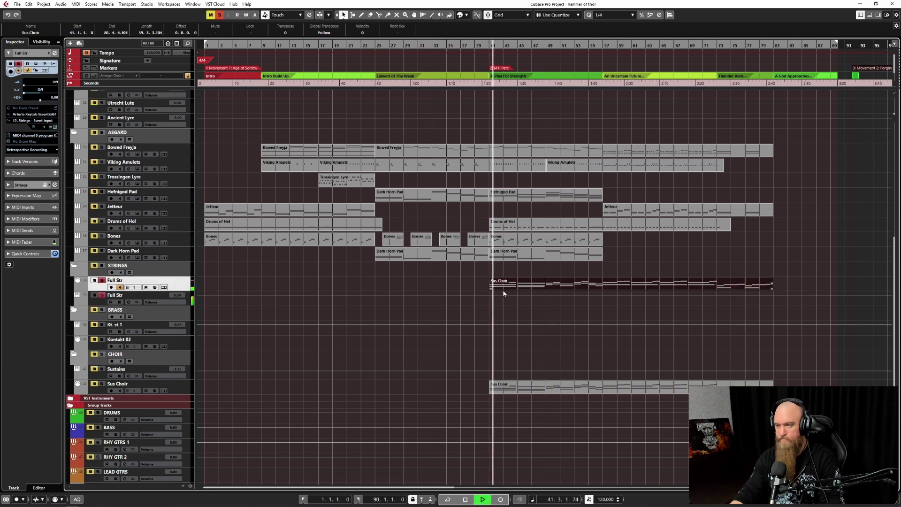
pyautogui.doubleClick(531, 283)
pyautogui.scroll(2, 534, 302)
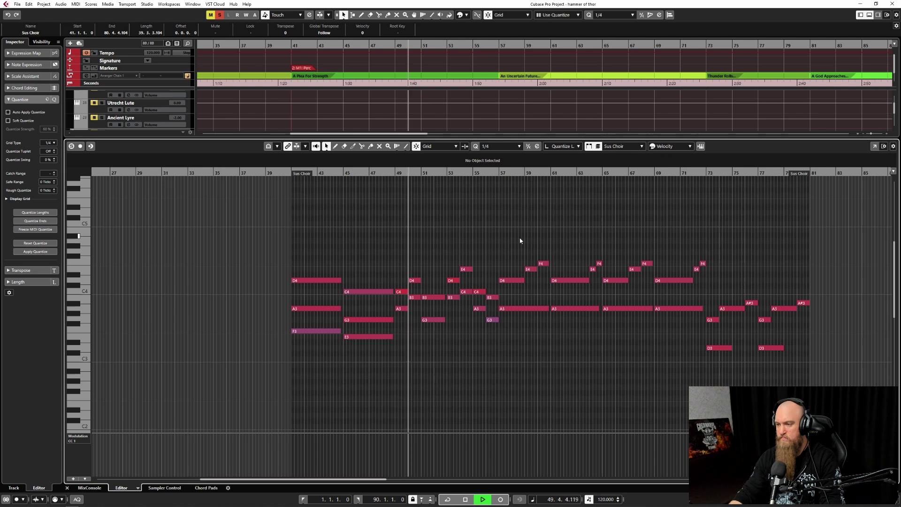
pyautogui.click(500, 174)
pyautogui.press('space')
pyautogui.hotkey('ctrl', 'e')
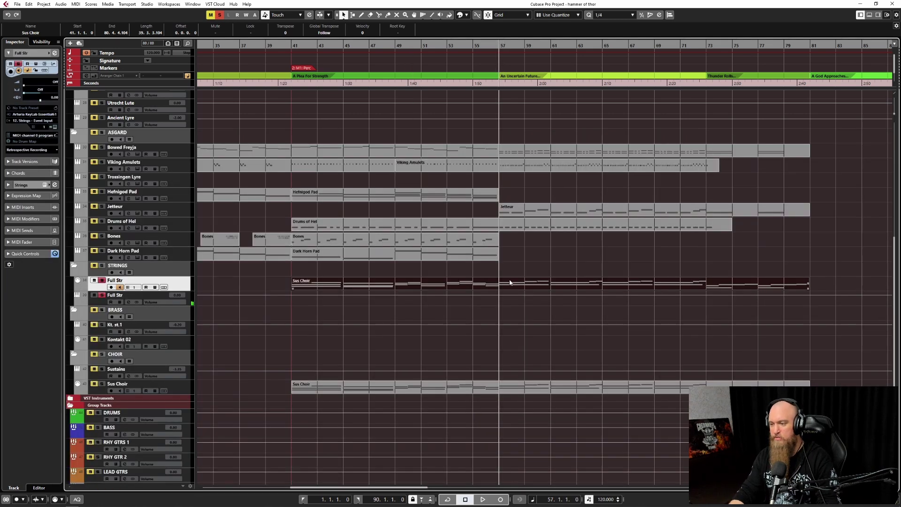
# Delete the copied Sus Choir part from the Full Str track and switch off the track's solo and monitoring.
pyautogui.press('g')
pyautogui.press('Delete')
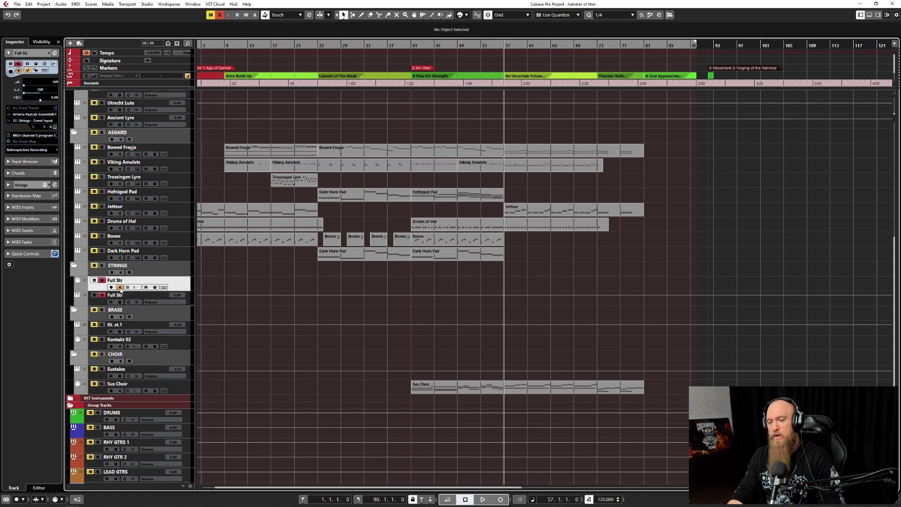
pyautogui.click(102, 280)
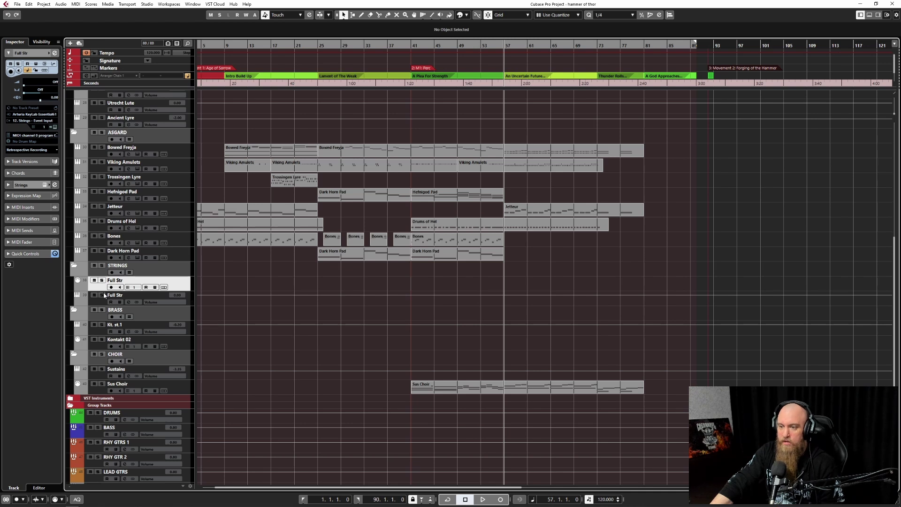
# Examine how the parts are arranged across the DARK ERA, ASGARD, STRINGS, BRASS and CHOIR folders.
pyautogui.scroll(5, 312, 230)
pyautogui.scroll(-5, 313, 229)
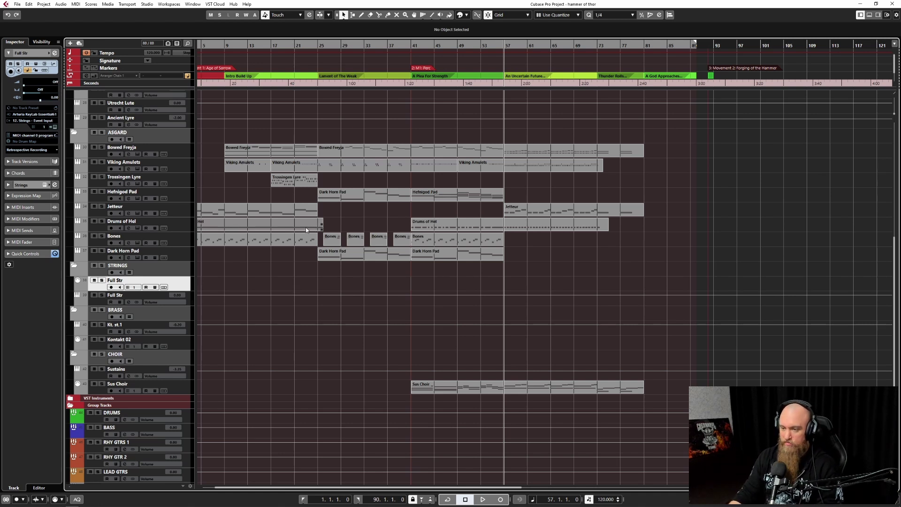
pyautogui.scroll(-3, 306, 227)
pyautogui.scroll(3, 307, 226)
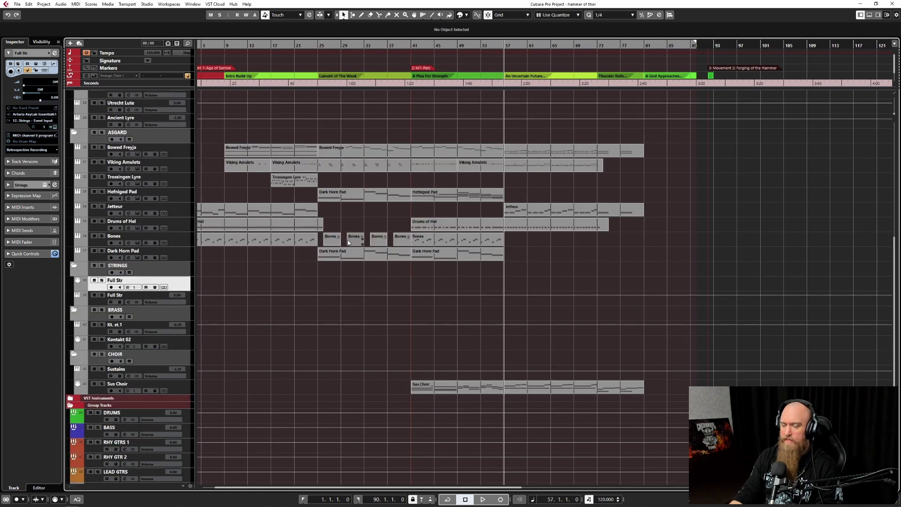
pyautogui.hscroll(-2, 348, 243)
pyautogui.scroll(7, 374, 240)
pyautogui.scroll(-3, 373, 240)
pyautogui.scroll(4, 374, 243)
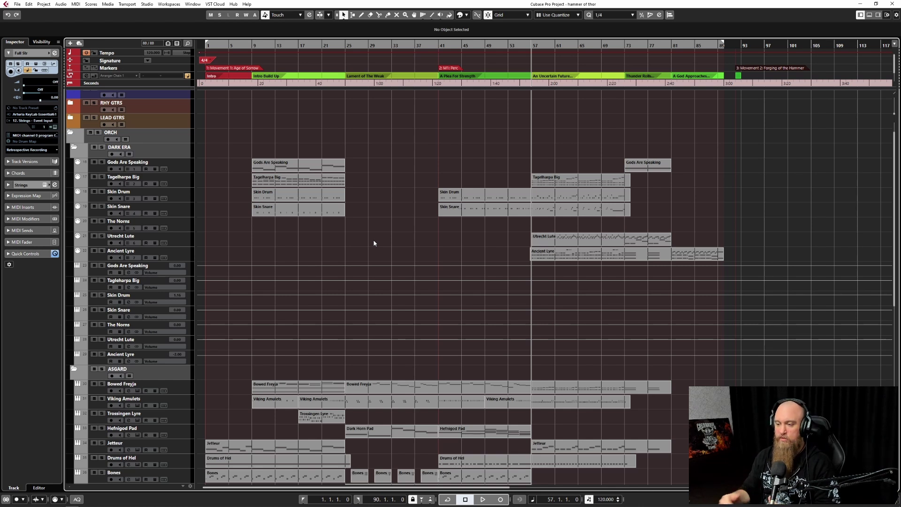
pyautogui.scroll(-5, 374, 243)
pyautogui.scroll(2, 306, 201)
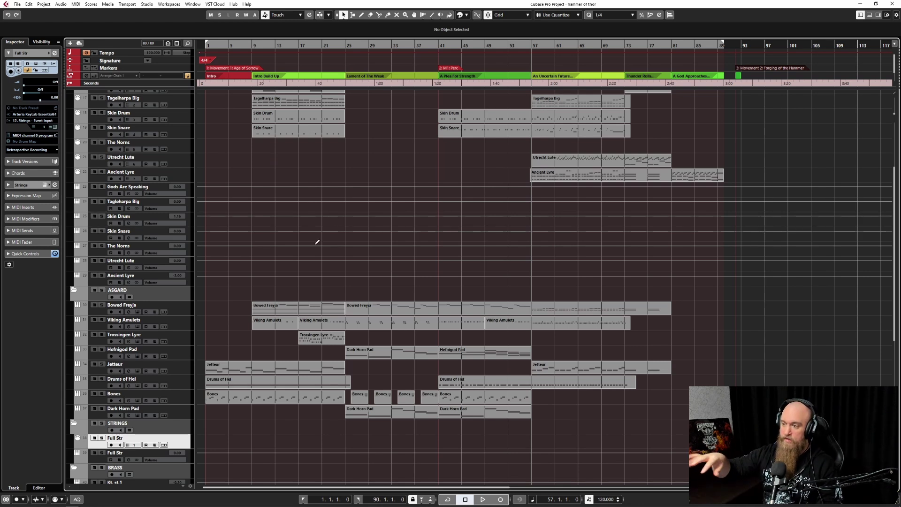
pyautogui.scroll(4, 318, 244)
pyautogui.scroll(-4, 318, 244)
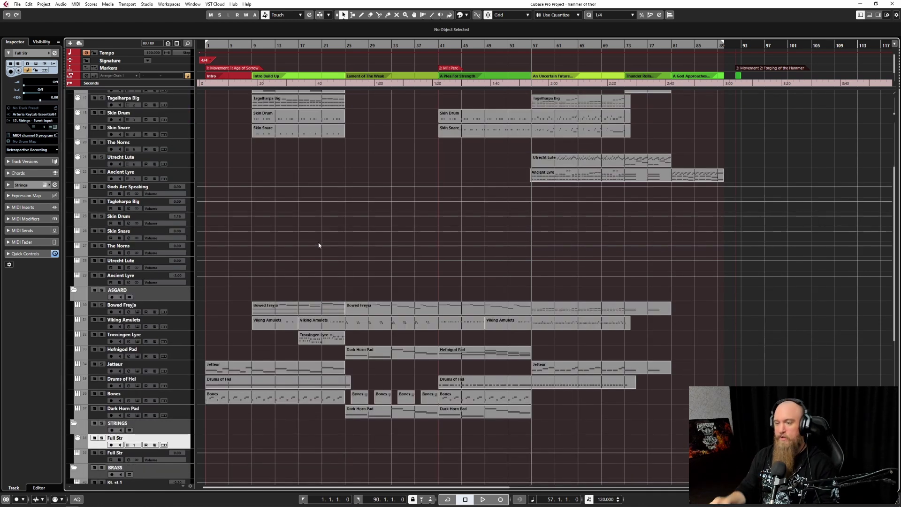
pyautogui.scroll(4, 317, 245)
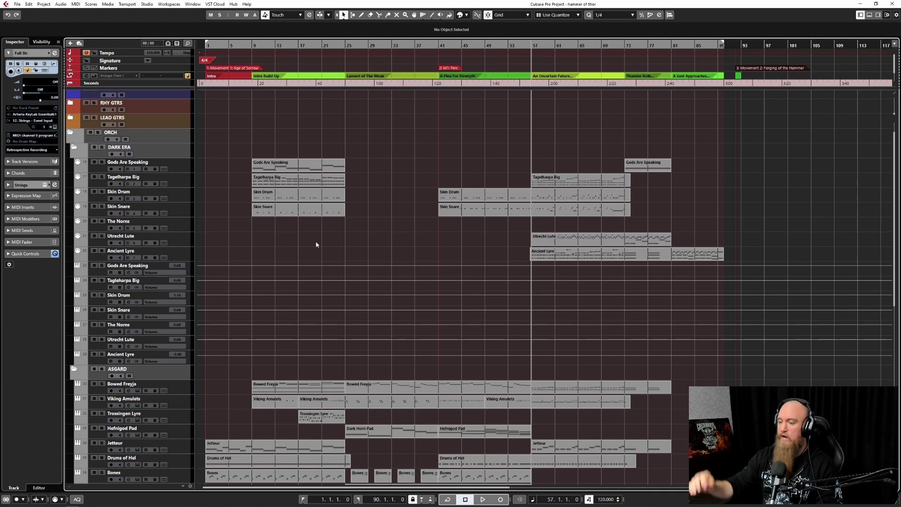
pyautogui.scroll(-4, 315, 245)
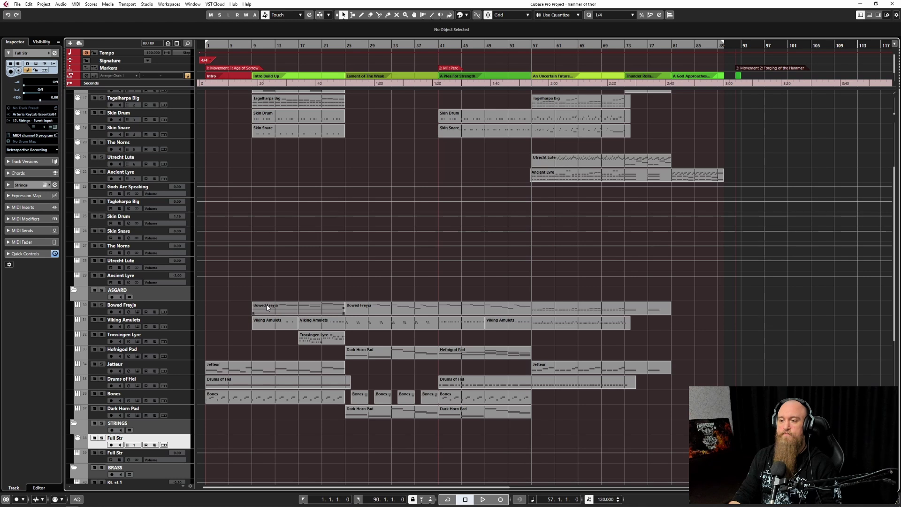
# View the Dark Era instrument assigned to the Gods Are Speaking track and close its window.
pyautogui.moveTo(896, 291); pyautogui.dragTo(895, 268)
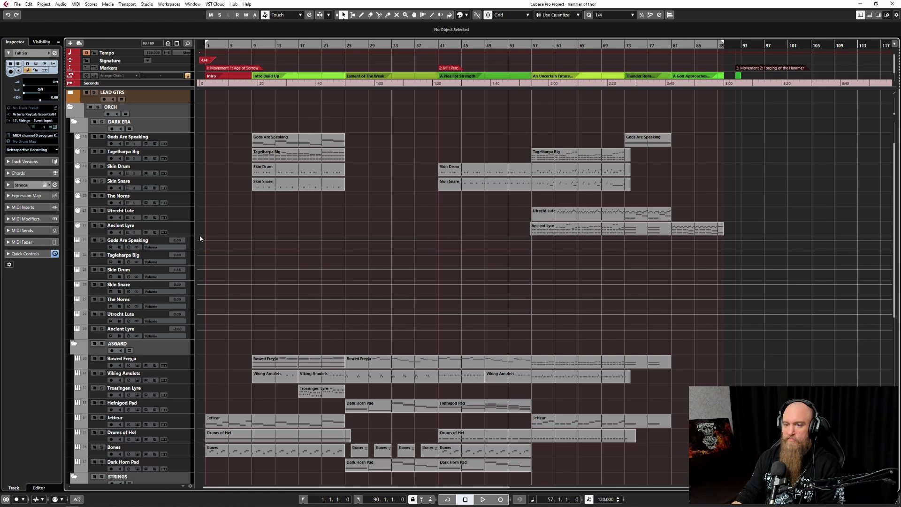
pyautogui.click(87, 146)
pyautogui.click(55, 127)
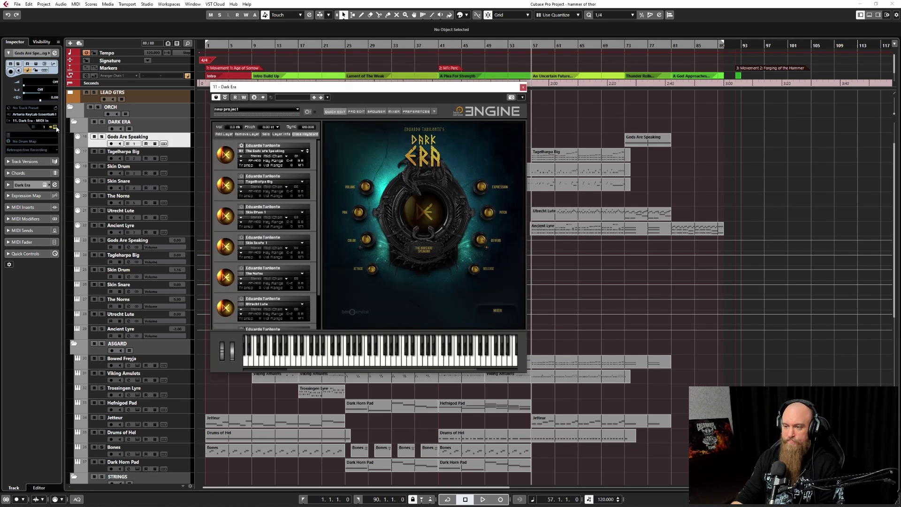
pyautogui.moveTo(381, 88); pyautogui.dragTo(384, 89)
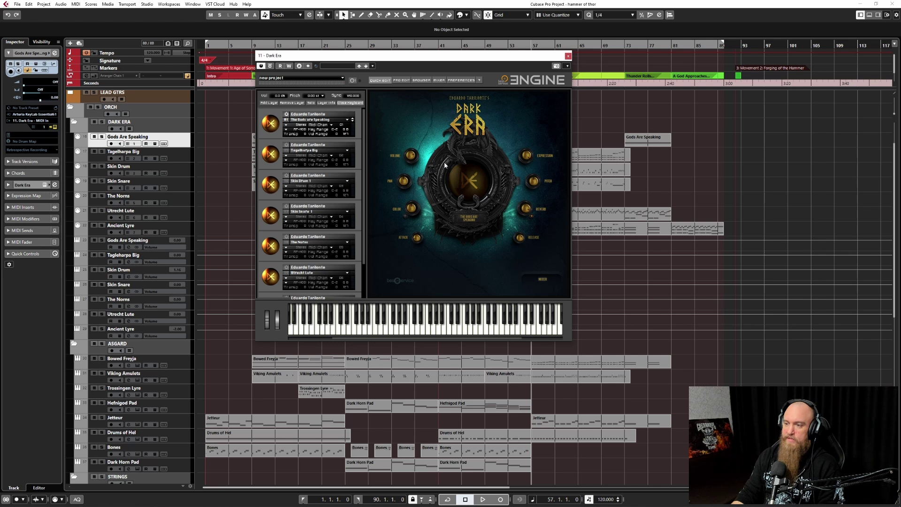
pyautogui.click(568, 56)
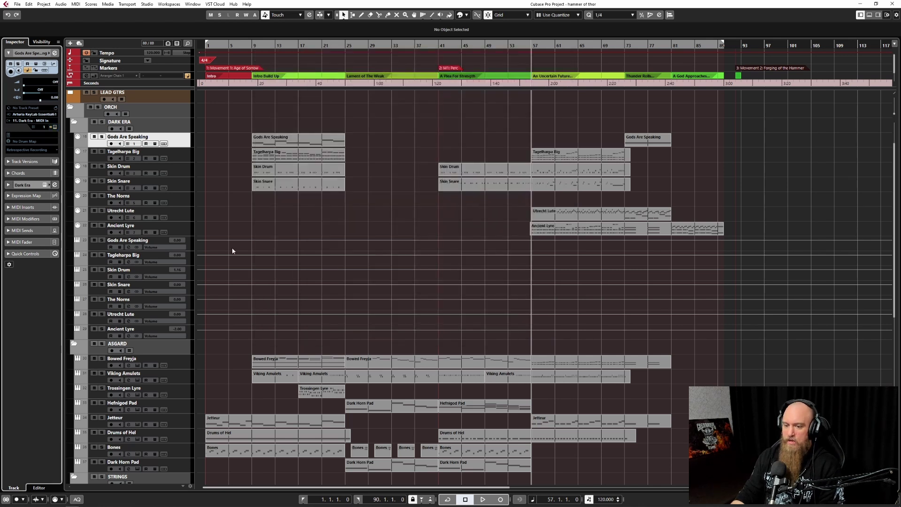
# Open the Kontakt instrument of the Bowed Freyja track to view its ASGARD library preset.
pyautogui.click(186, 367)
pyautogui.click(55, 128)
pyautogui.moveTo(479, 40); pyautogui.dragTo(350, 39)
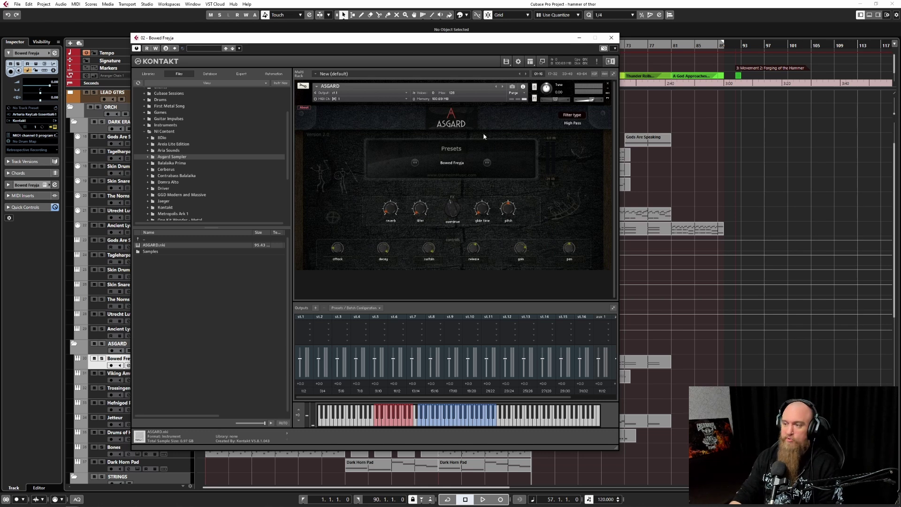
# Browse the ASGARD preset list in the Bowed Freyja instrument and close its window.
pyautogui.click(459, 165)
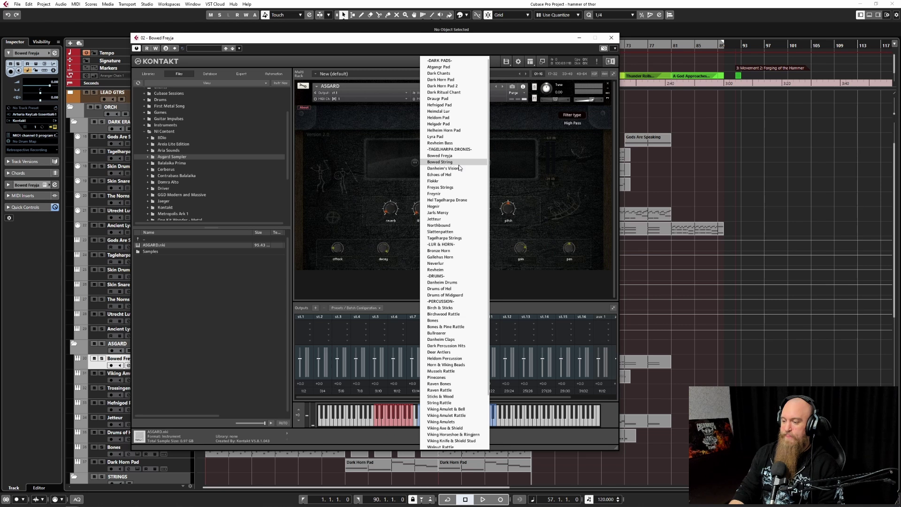
pyautogui.scroll(-3, 454, 172)
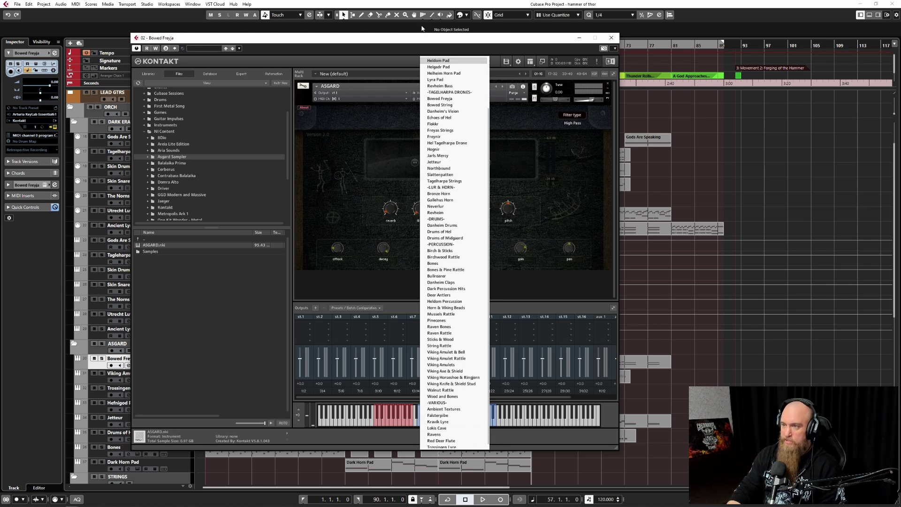
pyautogui.click(611, 37)
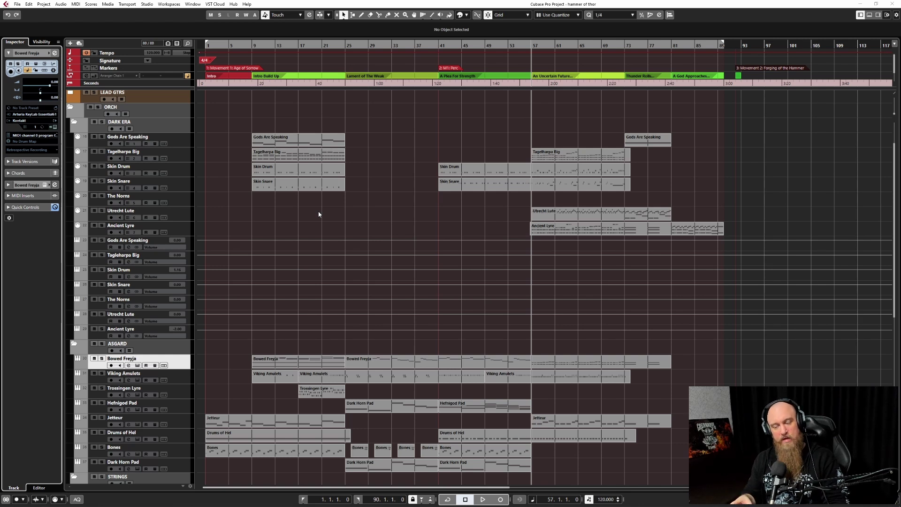
# Play the Intro section from the start of the project to hear the Jetteur, Drums of Hel and Bones parts.
pyautogui.scroll(-5, 318, 215)
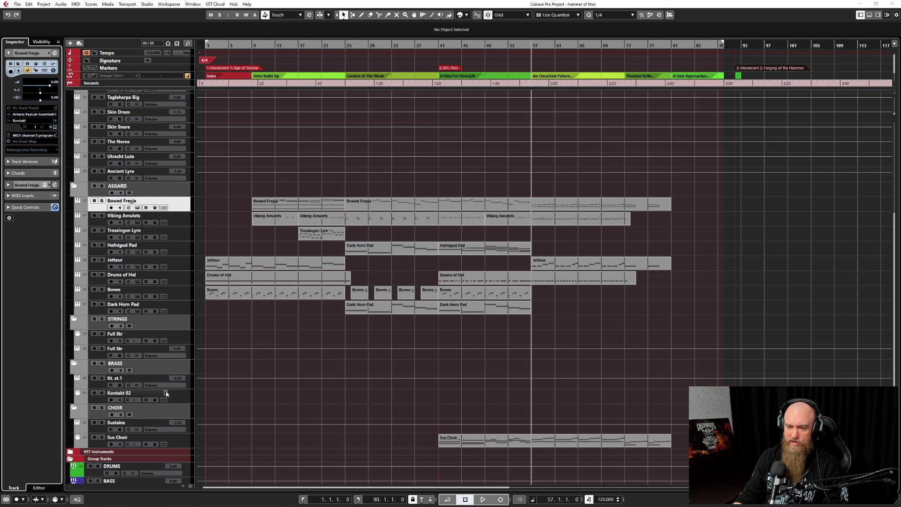
pyautogui.scroll(5, 166, 394)
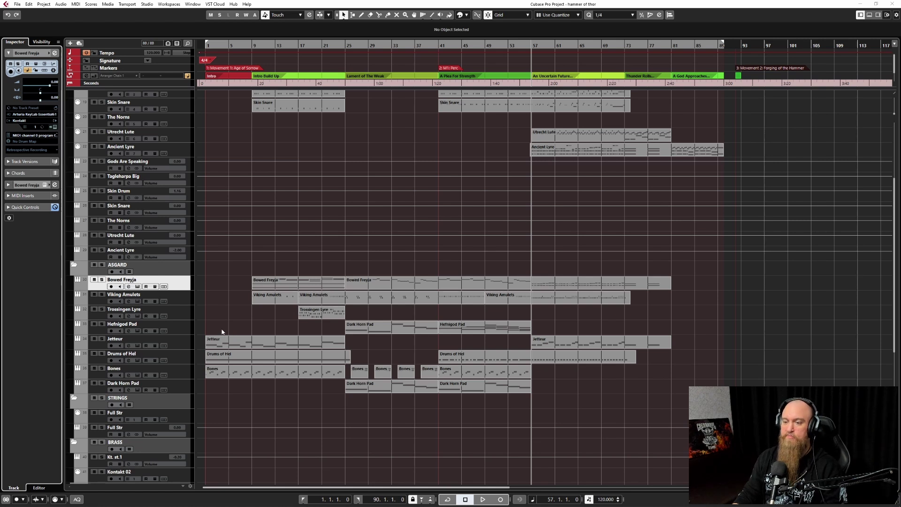
pyautogui.click(207, 334)
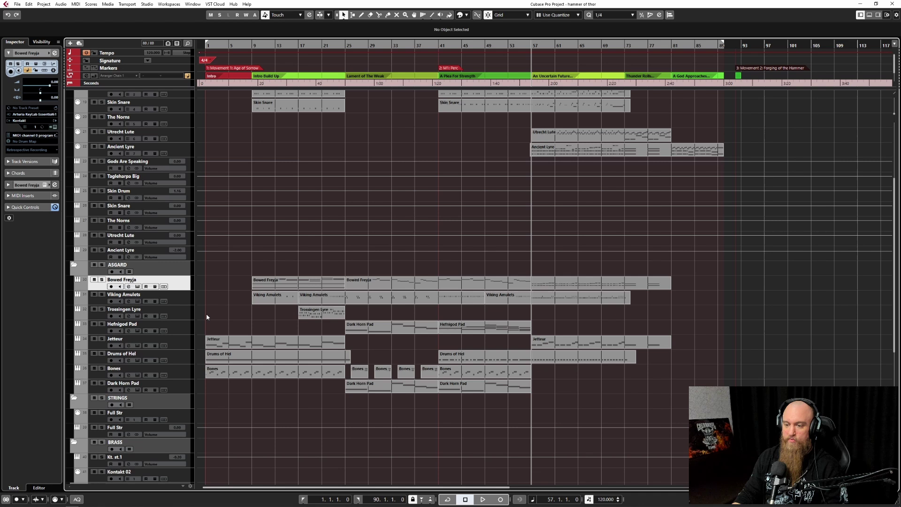
pyautogui.scroll(3, 216, 334)
pyautogui.hscroll(-2, 216, 334)
pyautogui.moveTo(218, 351); pyautogui.dragTo(243, 371)
pyautogui.click(214, 350)
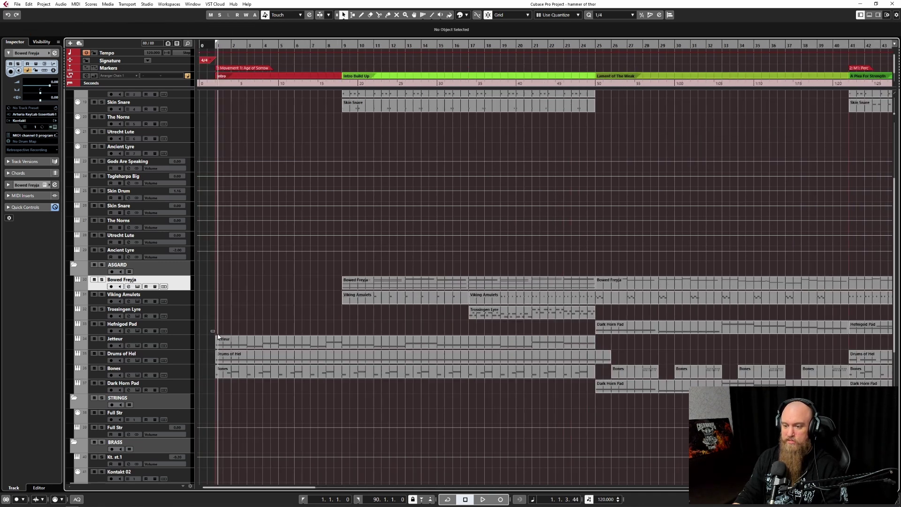
pyautogui.click(216, 341)
pyautogui.click(207, 348)
pyautogui.press('space')
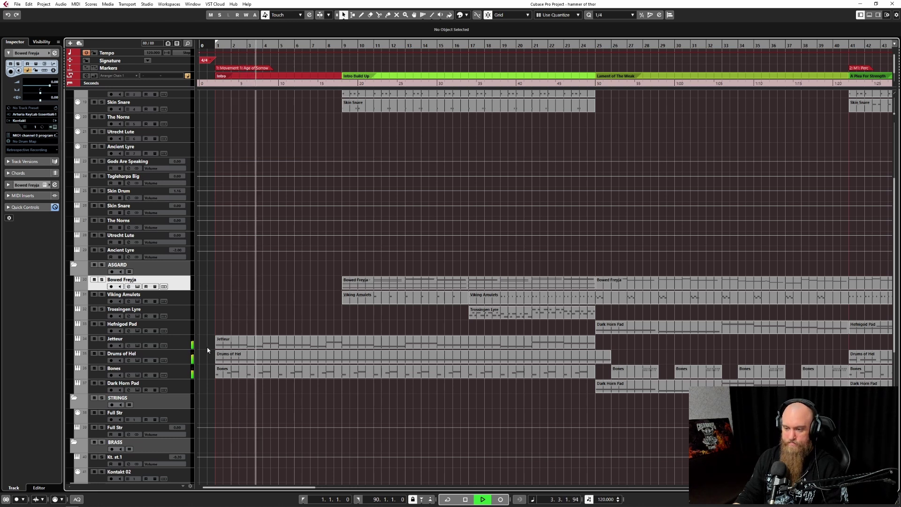
pyautogui.press('space')
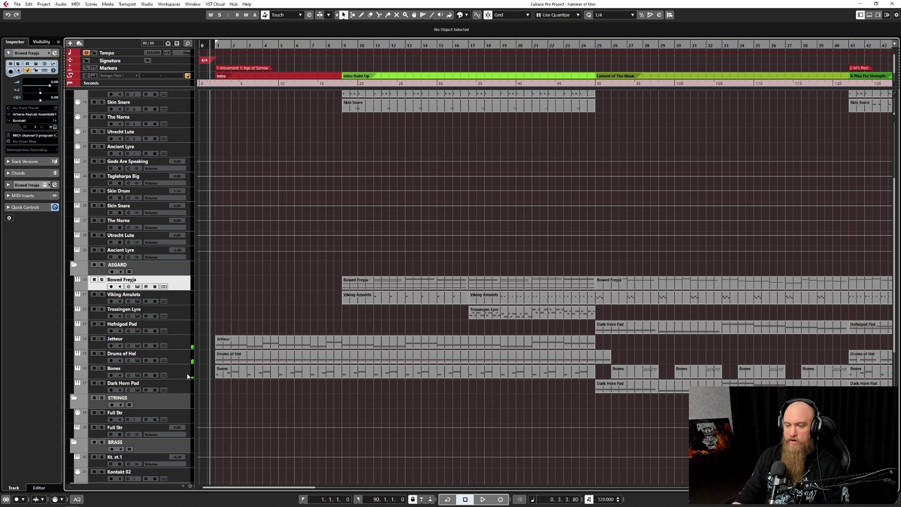
# Open the first Bones part in the Key Editor, play its notes briefly from bar 2 and close the editor.
pyautogui.click(199, 375)
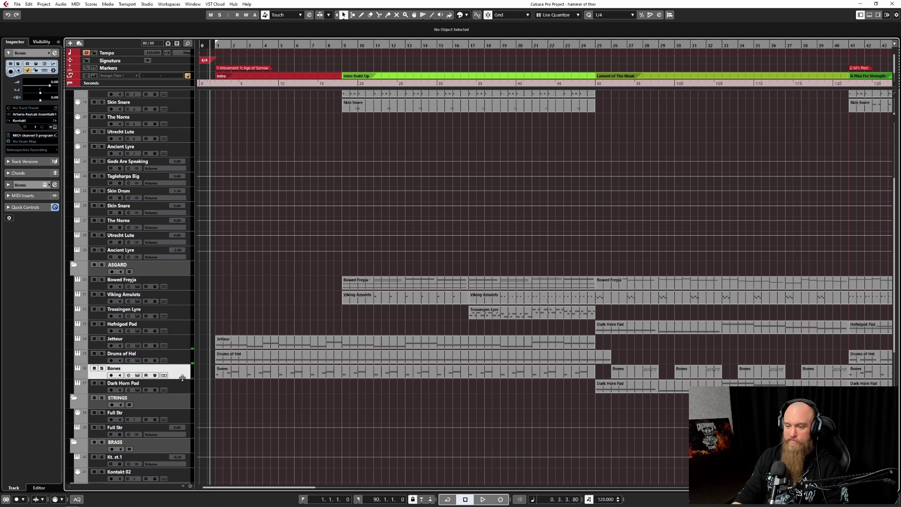
pyautogui.doubleClick(248, 371)
pyautogui.press('h')
pyautogui.click(134, 175)
pyautogui.press('space')
pyautogui.press('space')
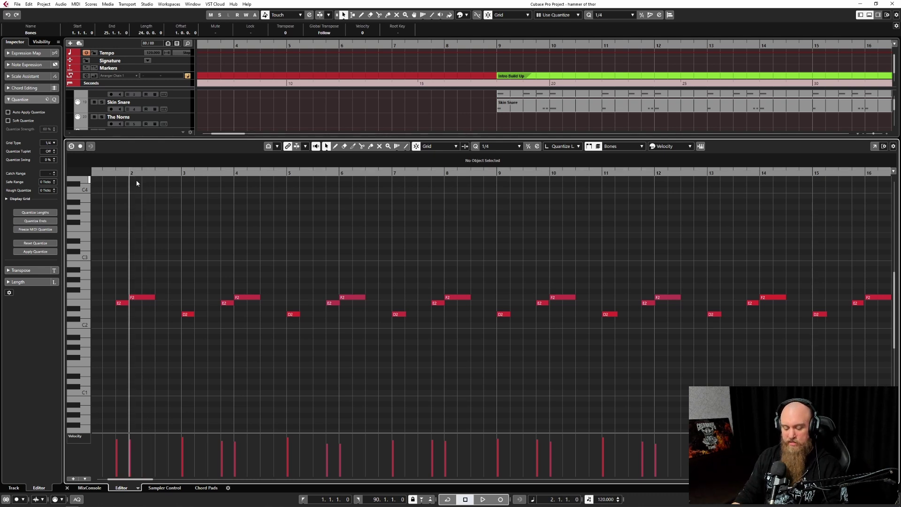
pyautogui.hotkey('ctrl', 'e')
# Solo the DARK ERA folder and play the Intro Build Up section from just before bar 9.
pyautogui.press('g')
pyautogui.press('g')
pyautogui.press('g')
pyautogui.press('g')
pyautogui.press('g')
pyautogui.press('g')
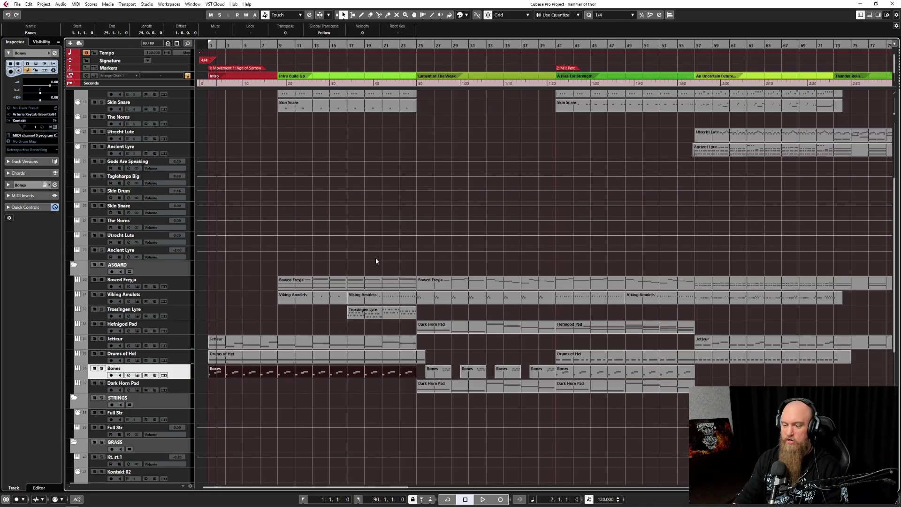
pyautogui.scroll(3, 269, 266)
pyautogui.moveTo(218, 349); pyautogui.dragTo(267, 399)
pyautogui.moveTo(268, 337); pyautogui.dragTo(296, 336)
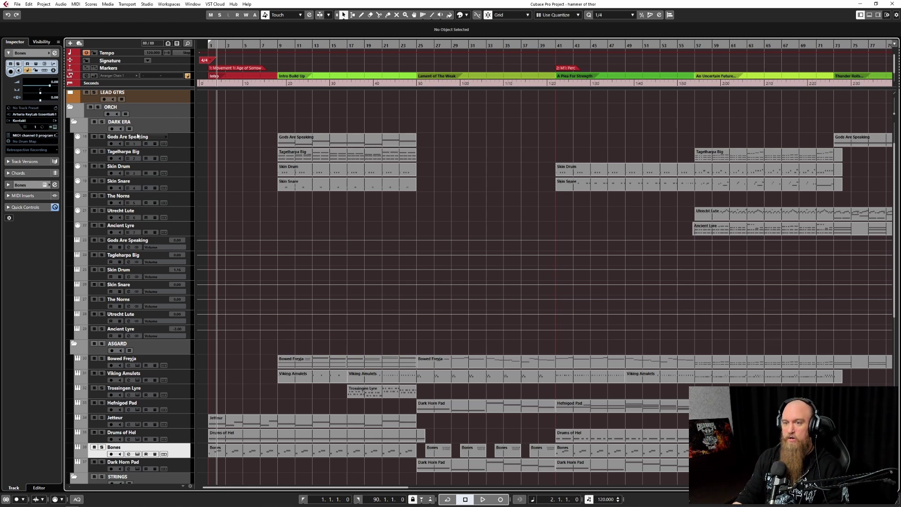
pyautogui.click(101, 122)
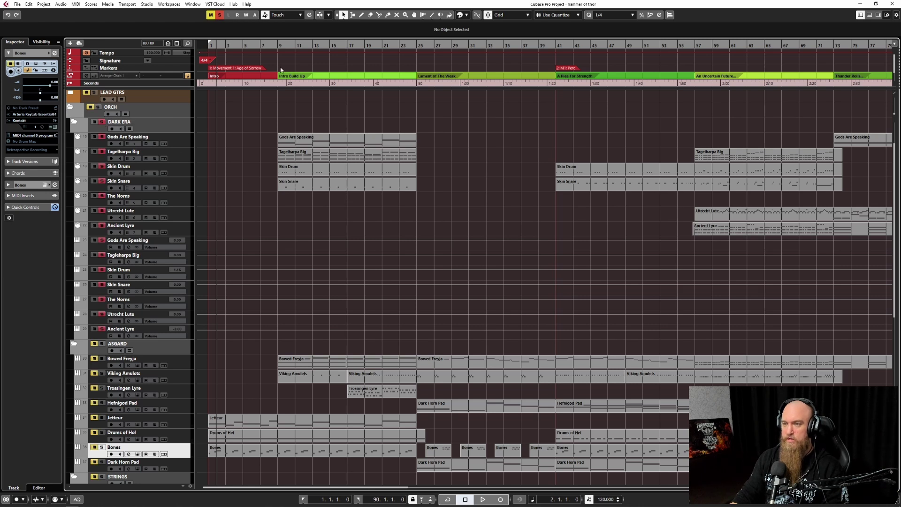
pyautogui.click(277, 45)
pyautogui.press('space')
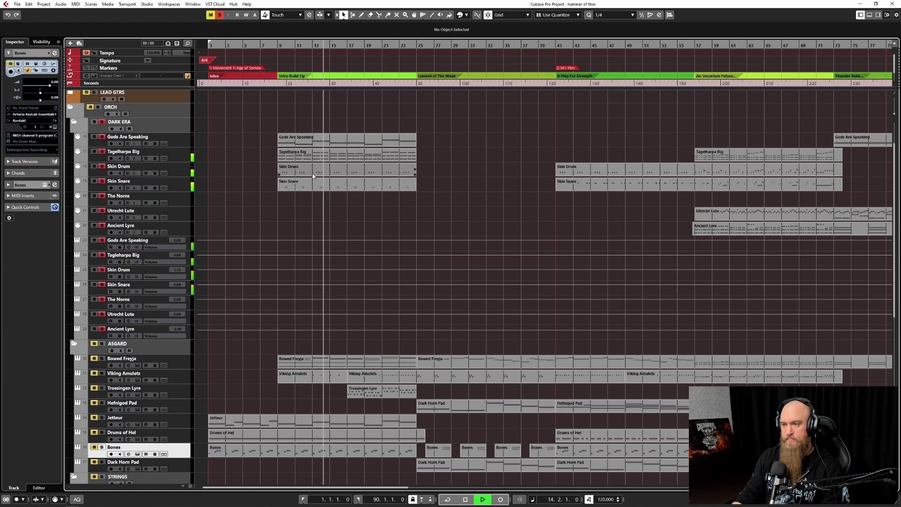
pyautogui.press('space')
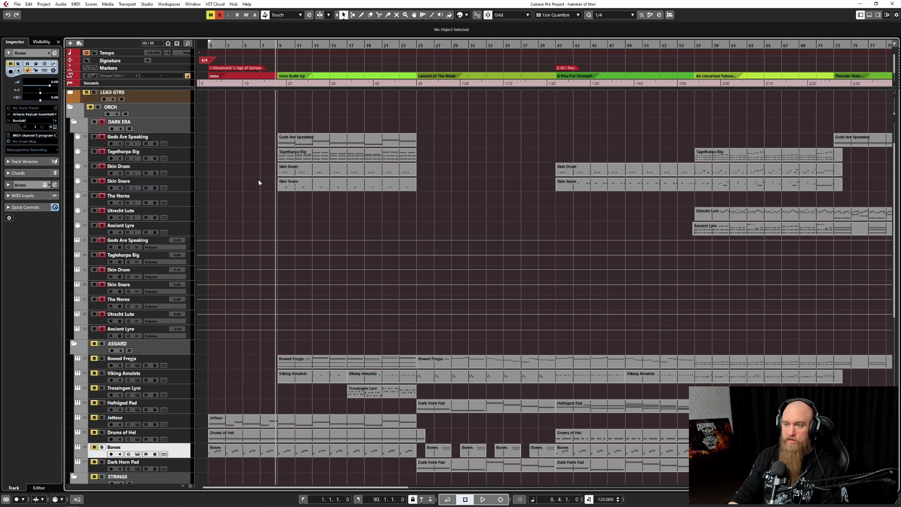
# Add the Bowed Freyja track to the soloed DARK ERA tracks and start playback at the Intro Build Up.
pyautogui.moveTo(262, 151); pyautogui.dragTo(422, 161)
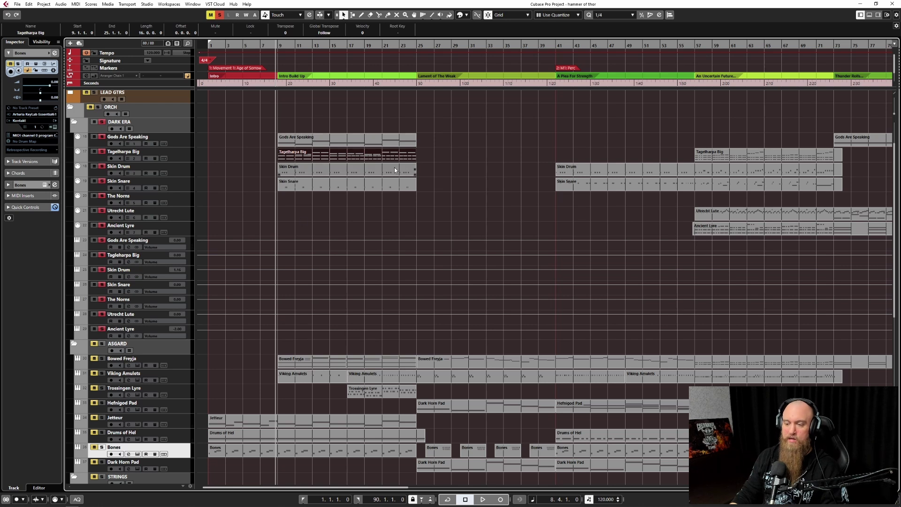
pyautogui.click(102, 358)
pyautogui.press('space')
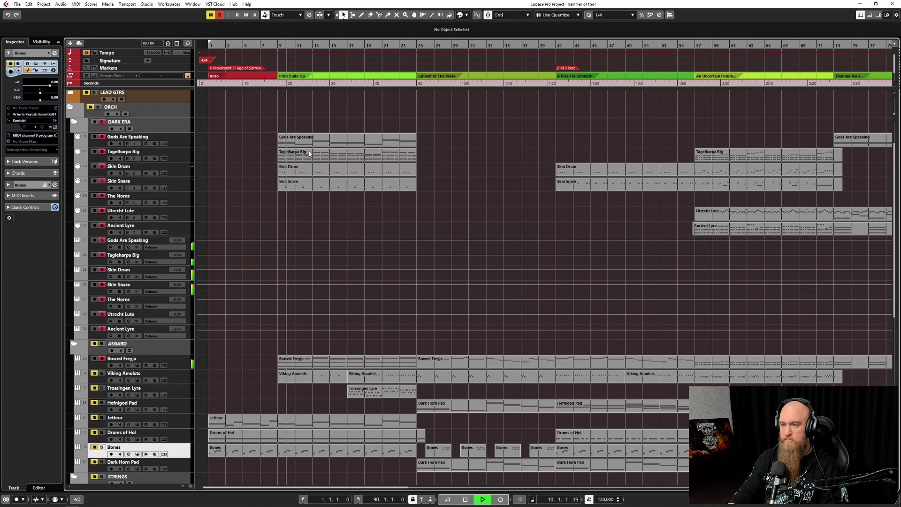
# Examine the Tagelharpa Big and Bowed Freyja parts together in the Key Editor during playback, then stop and close the editor.
pyautogui.hotkey('ctrl', 'e')
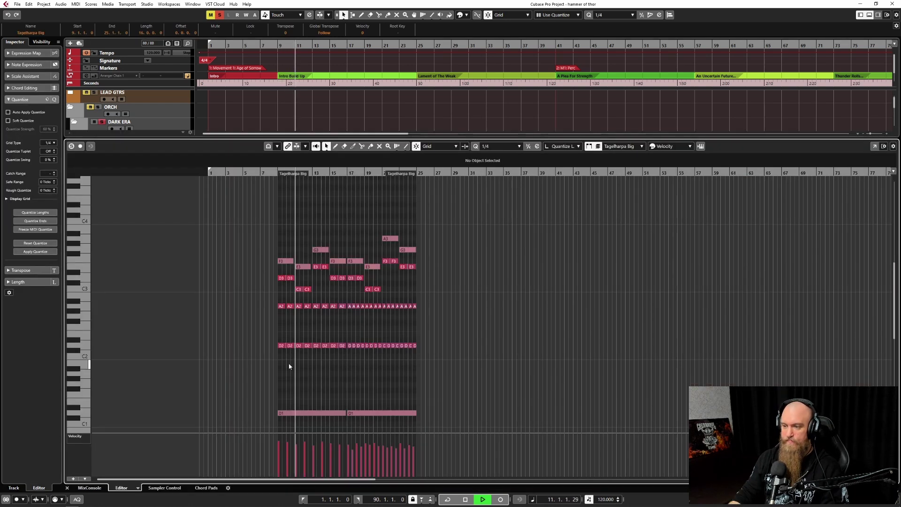
pyautogui.press('h')
pyautogui.press('h')
pyautogui.press('h')
pyautogui.press('space')
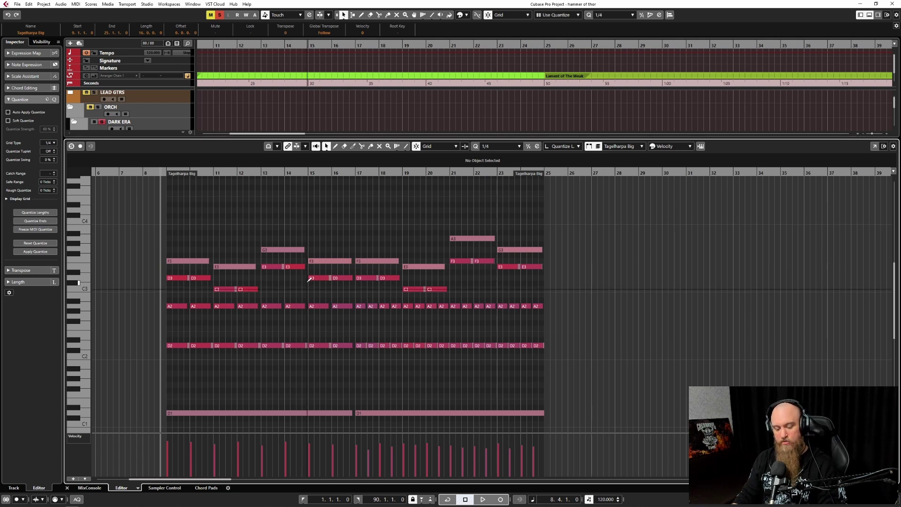
pyautogui.hotkey('ctrl', 'alt', 'e')
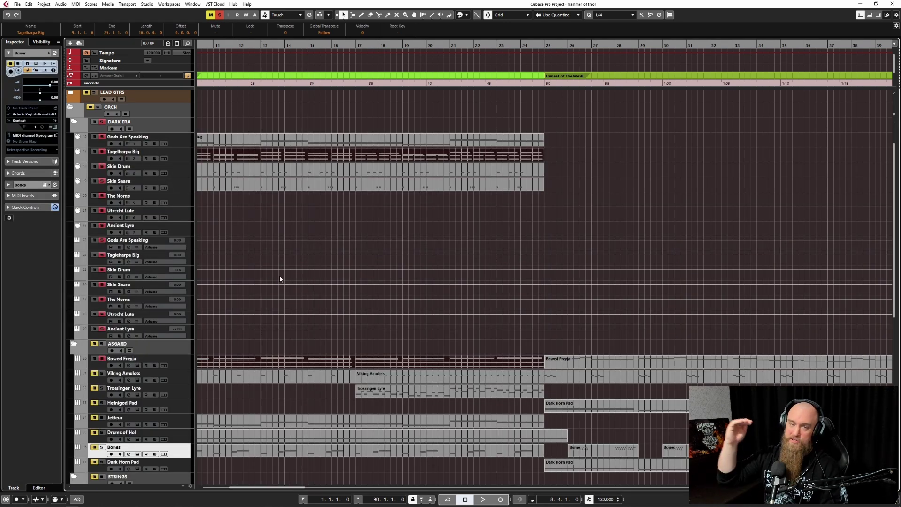
# Play the Intro Build Up again with the soloed DARK ERA and Bowed Freyja tracks.
pyautogui.hscroll(-5, 280, 275)
pyautogui.press('space')
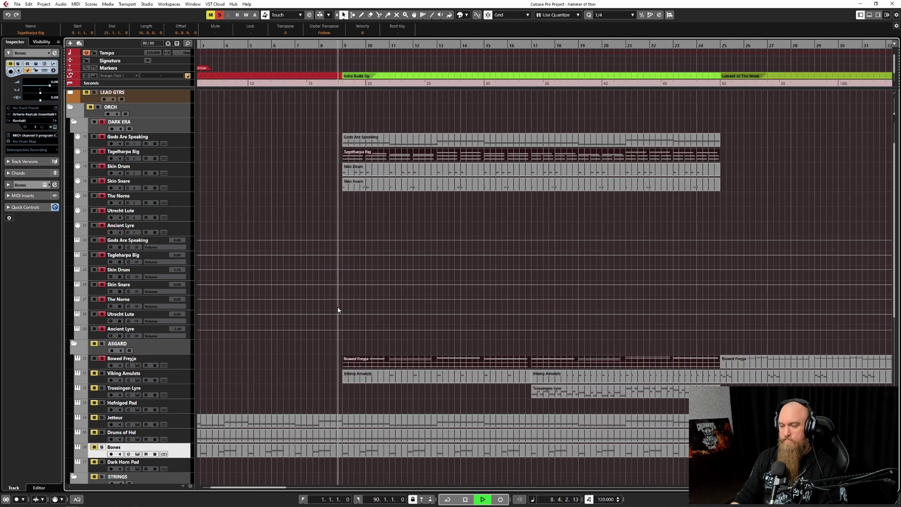
pyautogui.hscroll(2, 341, 307)
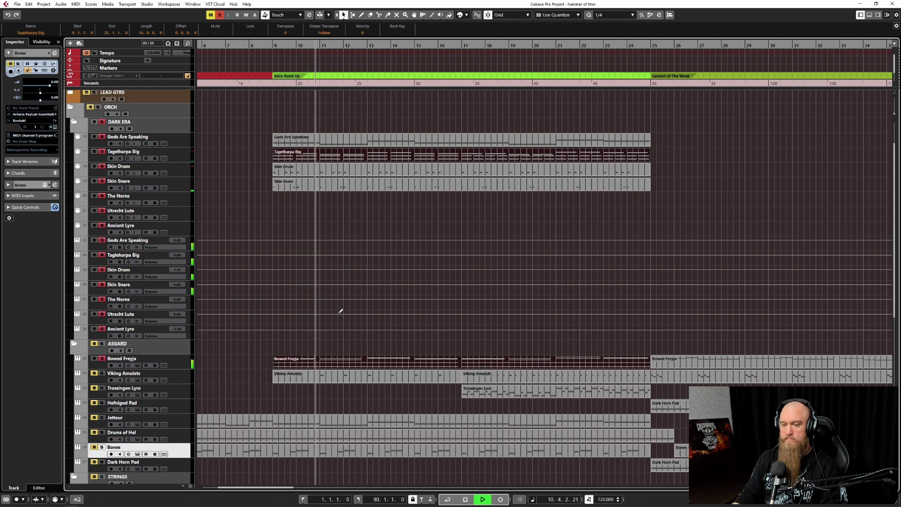
pyautogui.press('space')
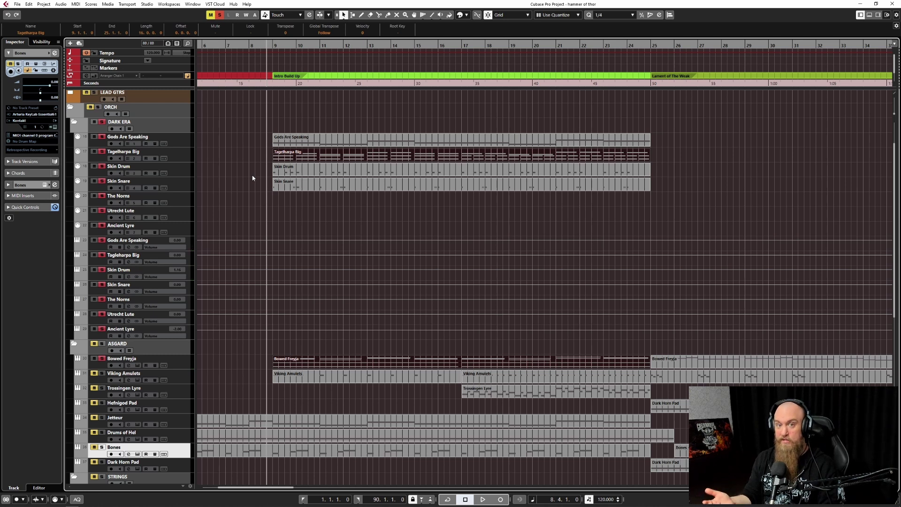
# Select the Skin Drum and Skin Snare parts in the Intro Build Up and solo the Viking Amulets track as well.
pyautogui.moveTo(252, 172); pyautogui.dragTo(376, 186)
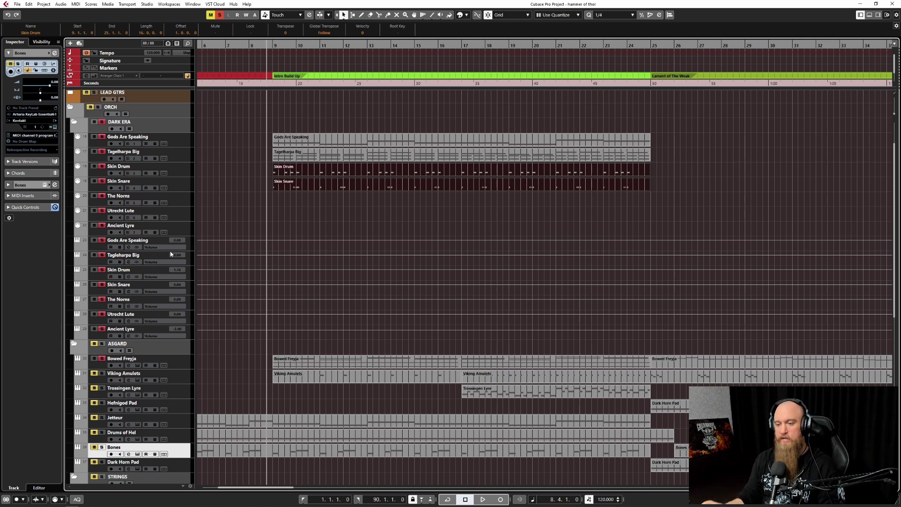
pyautogui.click(175, 377)
pyautogui.click(94, 373)
pyautogui.click(102, 373)
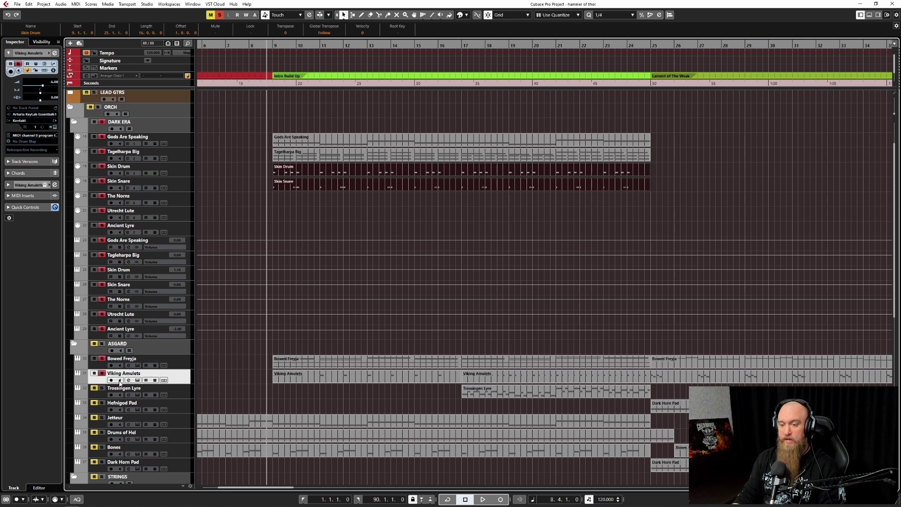
# Open the Viking Amulets Kontakt instrument, audition several notes on its virtual keyboard and close the window.
pyautogui.click(137, 380)
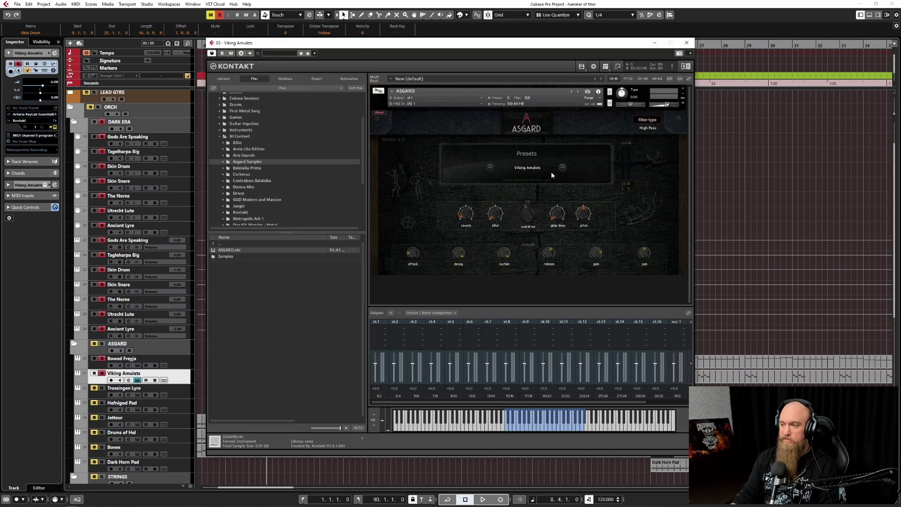
pyautogui.click(519, 429)
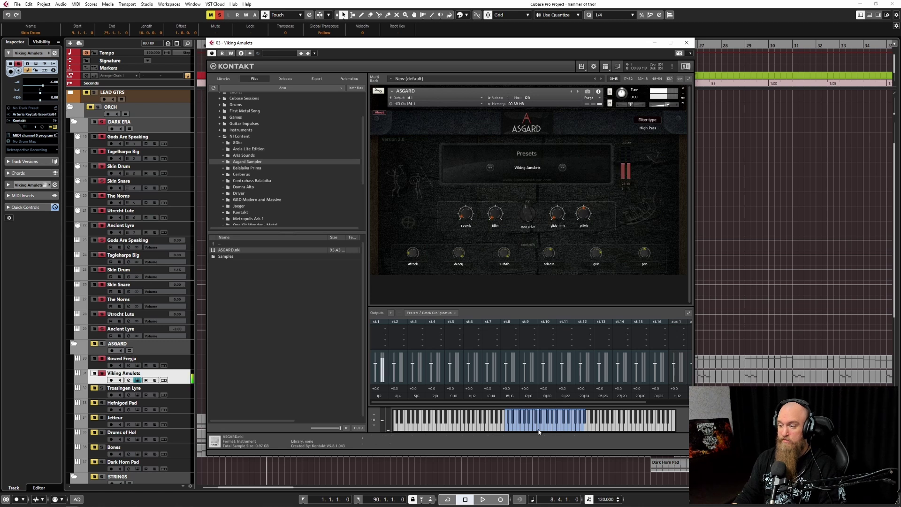
pyautogui.click(548, 425)
pyautogui.click(565, 427)
pyautogui.click(543, 428)
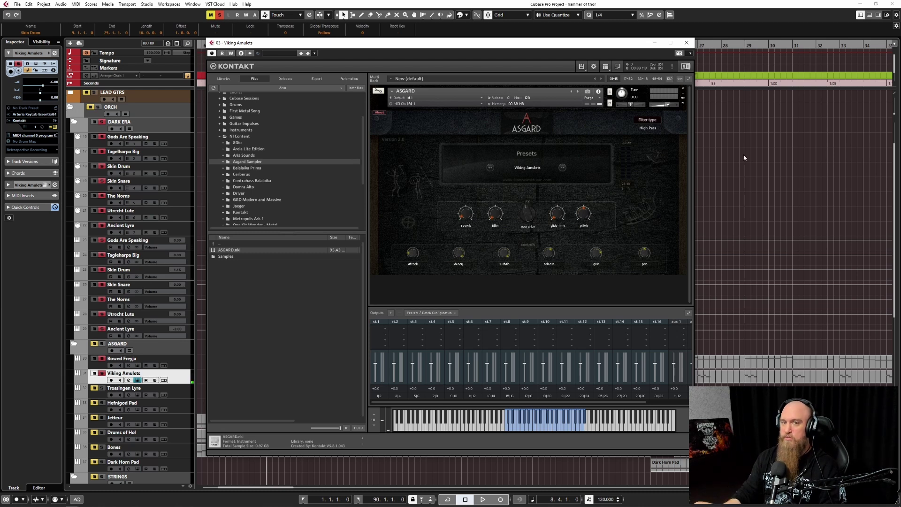
pyautogui.click(686, 42)
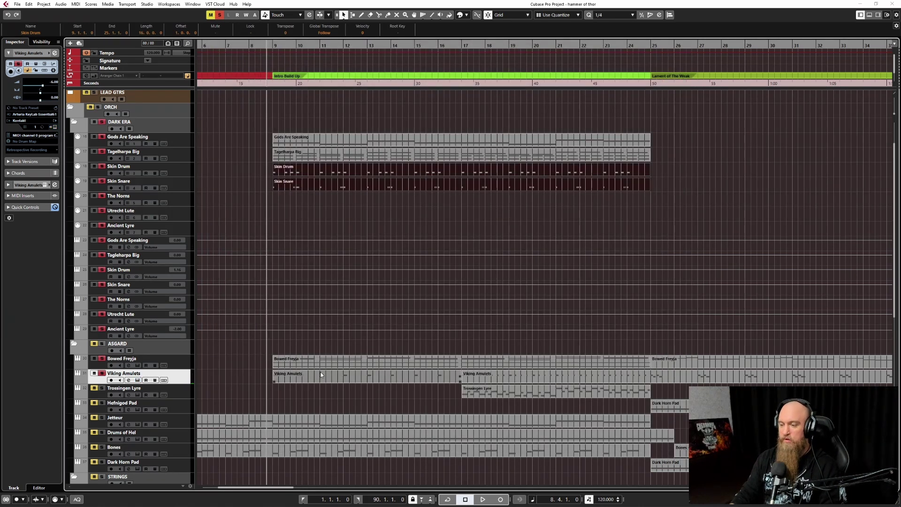
# Play the Intro Build Up with Viking Amulets added to the soloed DARK ERA and Bowed Freyja tracks.
pyautogui.keyDown('ctrl'); pyautogui.scroll(-3, 322, 373); pyautogui.keyUp('ctrl')
pyautogui.keyDown('ctrl'); pyautogui.scroll(1, 322, 373); pyautogui.keyUp('ctrl')
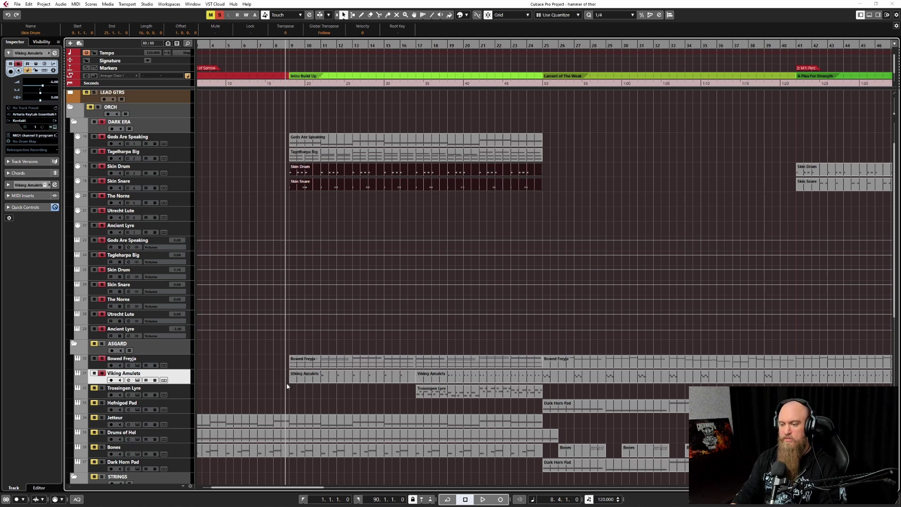
pyautogui.press('space')
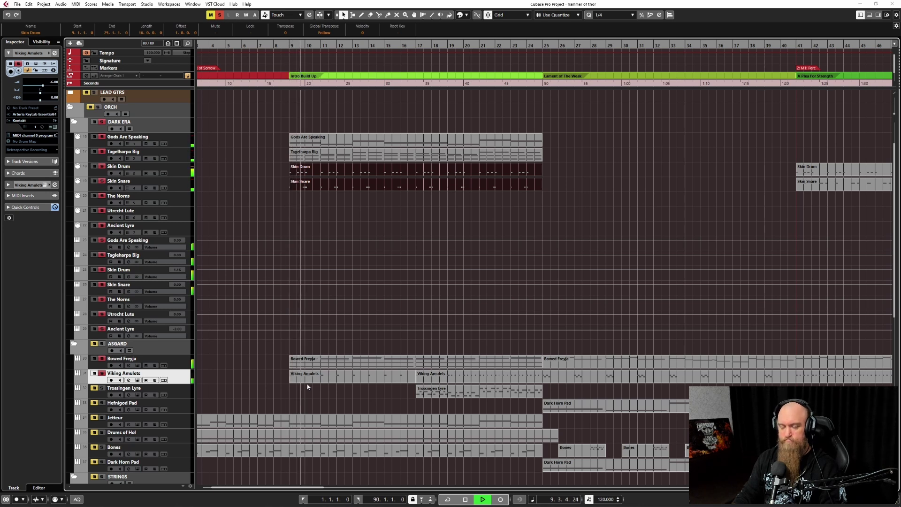
pyautogui.hscroll(2, 308, 387)
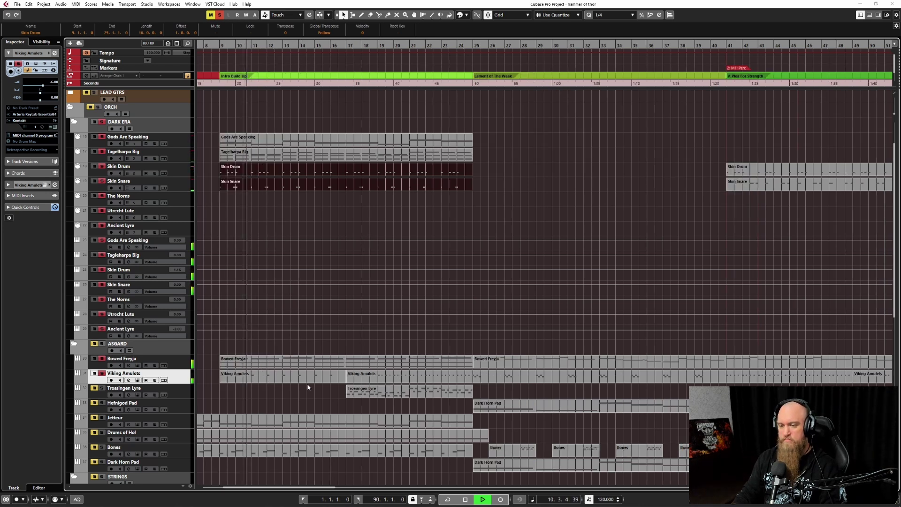
pyautogui.press('space')
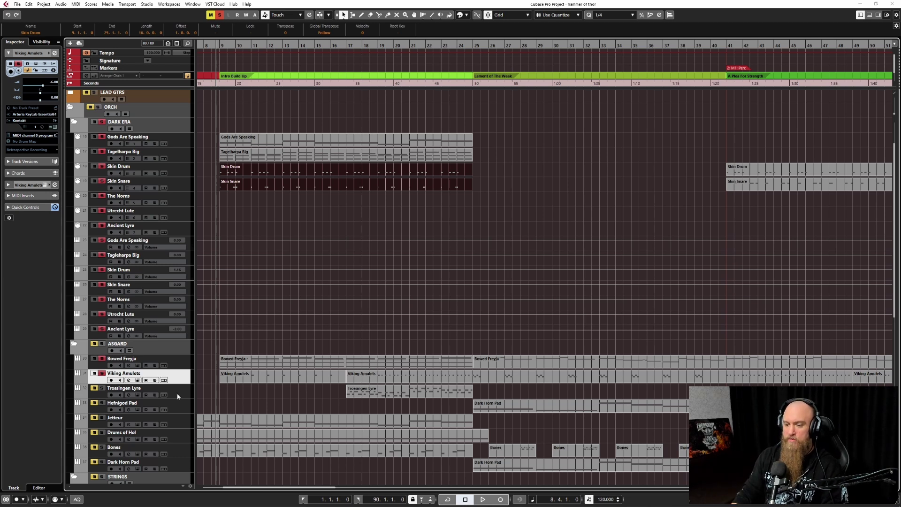
# Solo the Jetteur track and play the Intro Build Up with it added to the soloed layers.
pyautogui.click(96, 420)
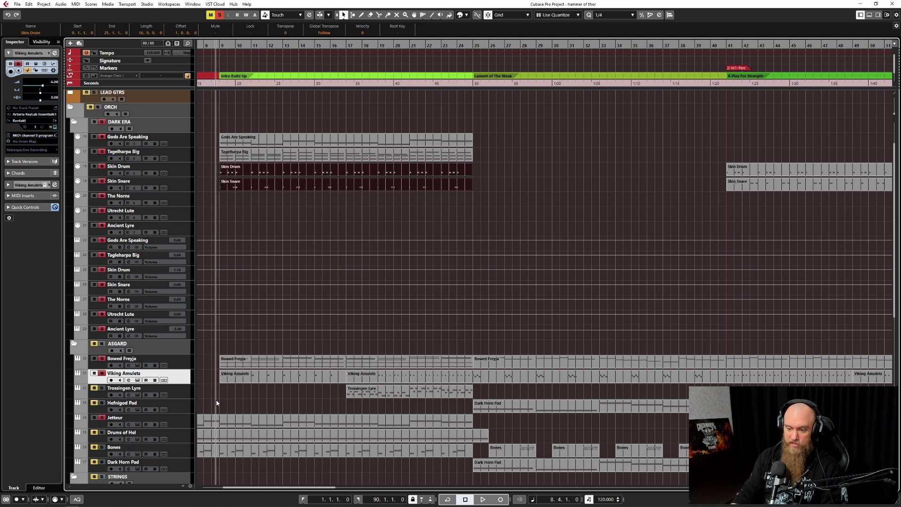
pyautogui.press('space')
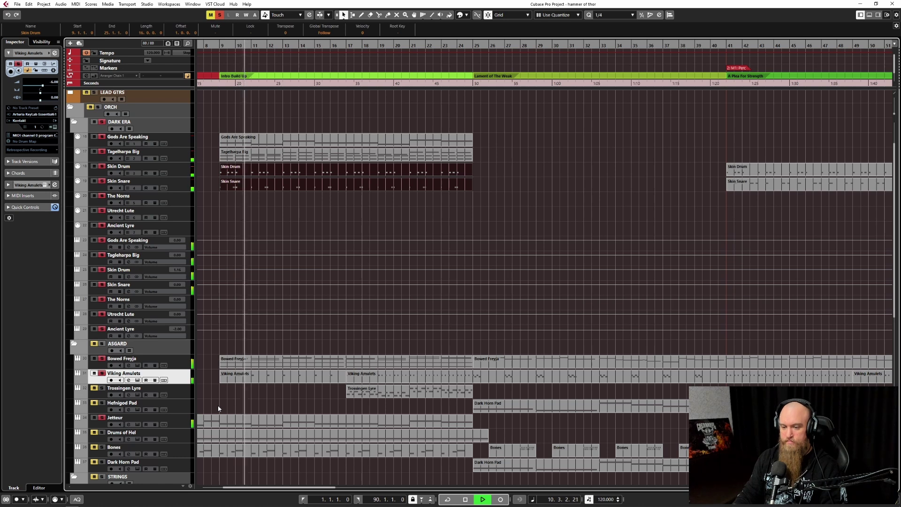
pyautogui.press('space')
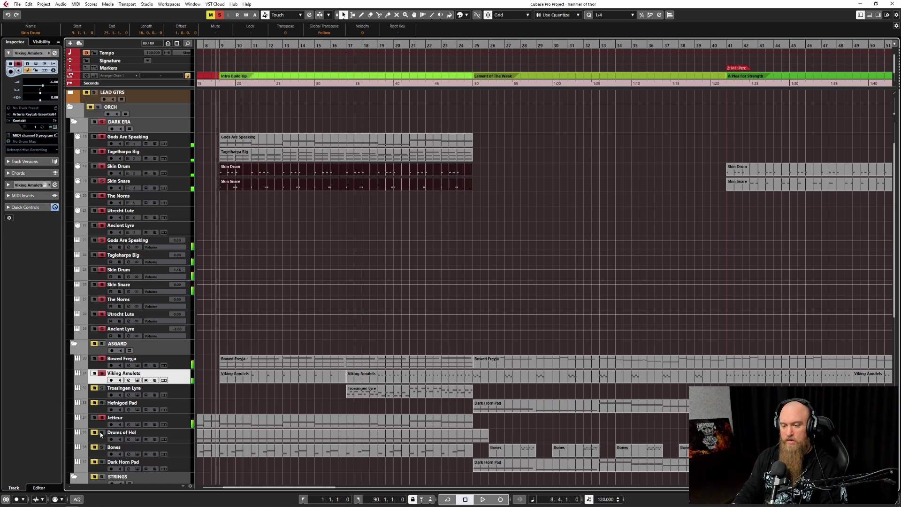
# Solo Drums of Hel, view its part's notes in the editor, and play the Intro Build Up with it added.
pyautogui.click(178, 438)
pyautogui.doubleClick(223, 438)
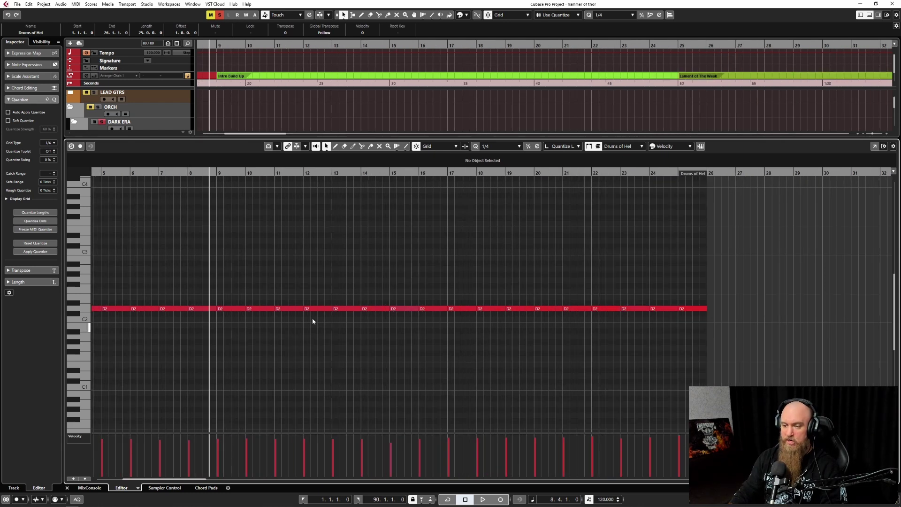
pyautogui.hotkey('ctrl', 'e')
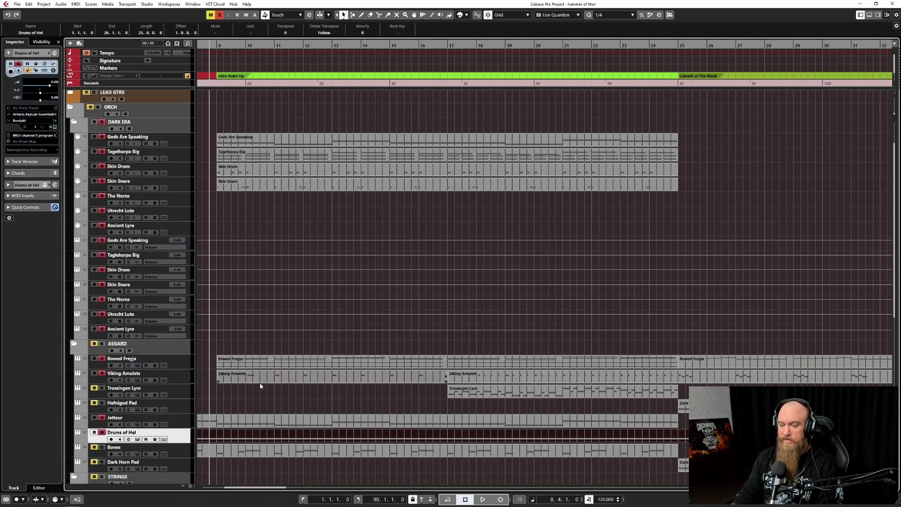
pyautogui.press('space')
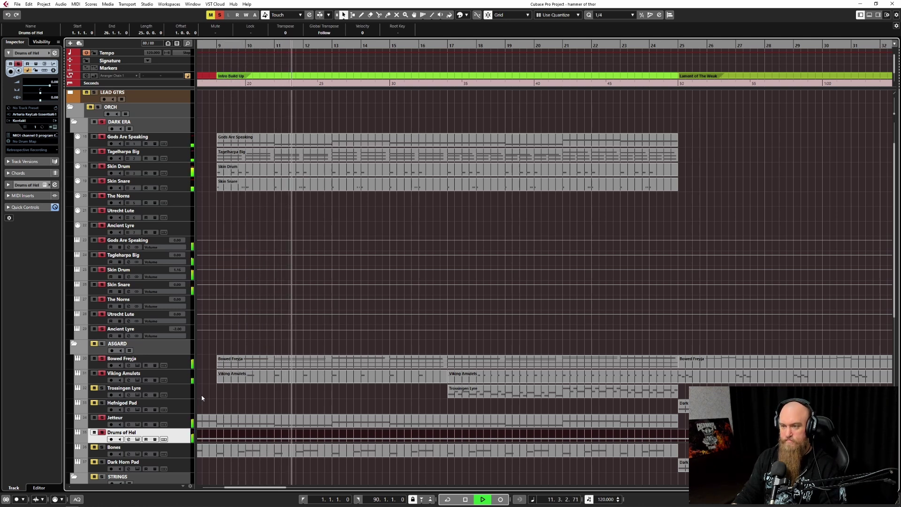
pyautogui.press('space')
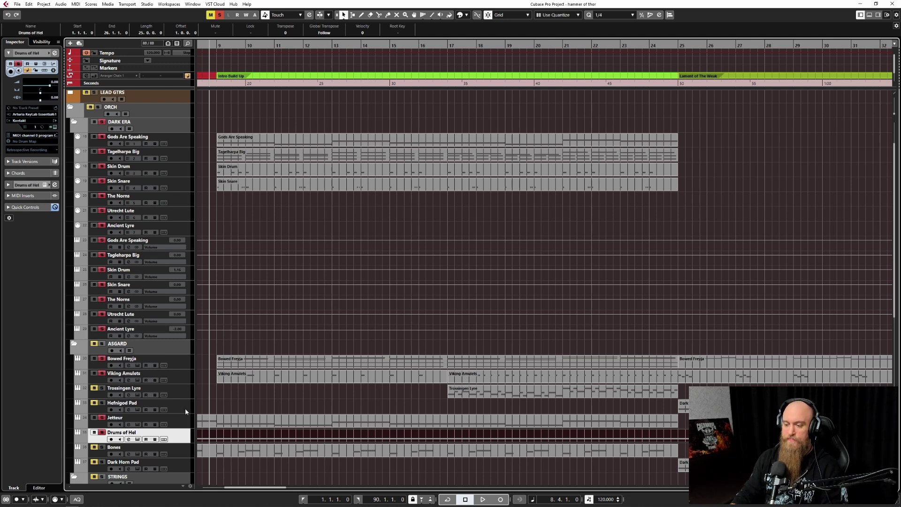
# Solo the Bones track and play the Intro Build Up with it added to the soloed layers.
pyautogui.hscroll(-3, 249, 411)
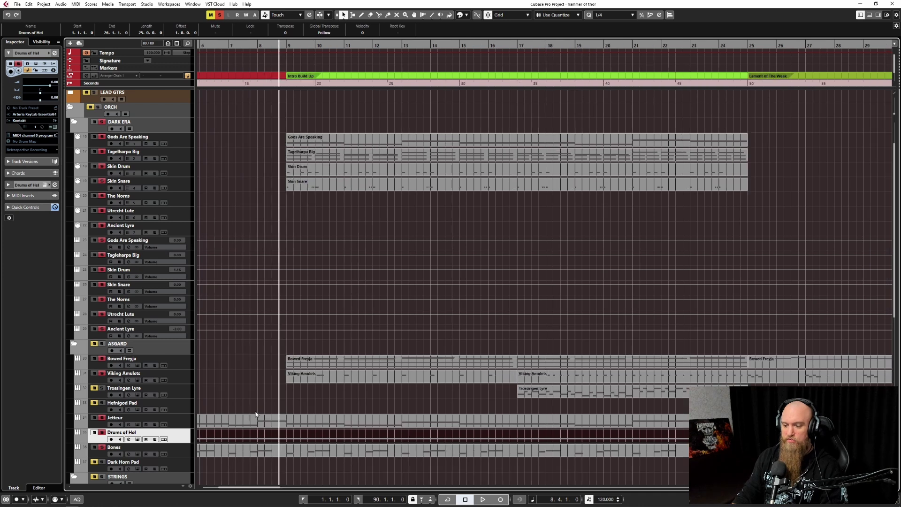
pyautogui.scroll(-2, 256, 416)
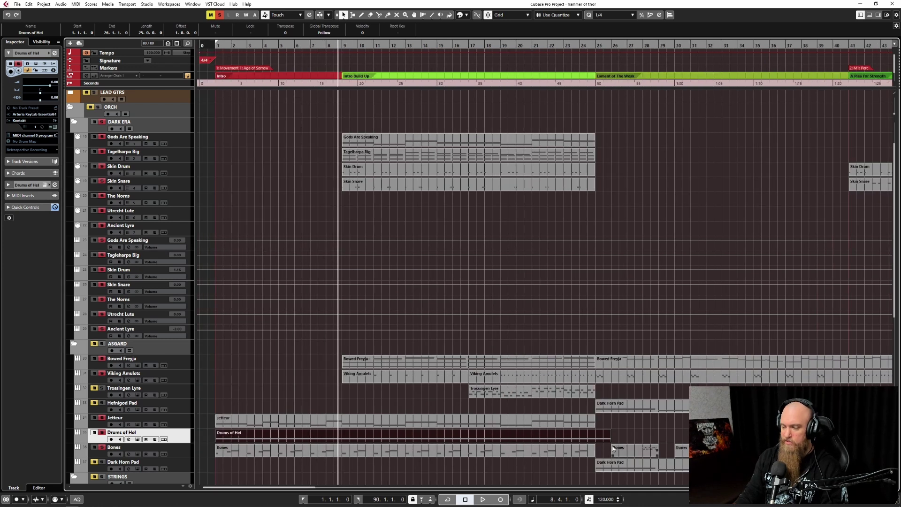
pyautogui.press('space')
pyautogui.scroll(1, 339, 394)
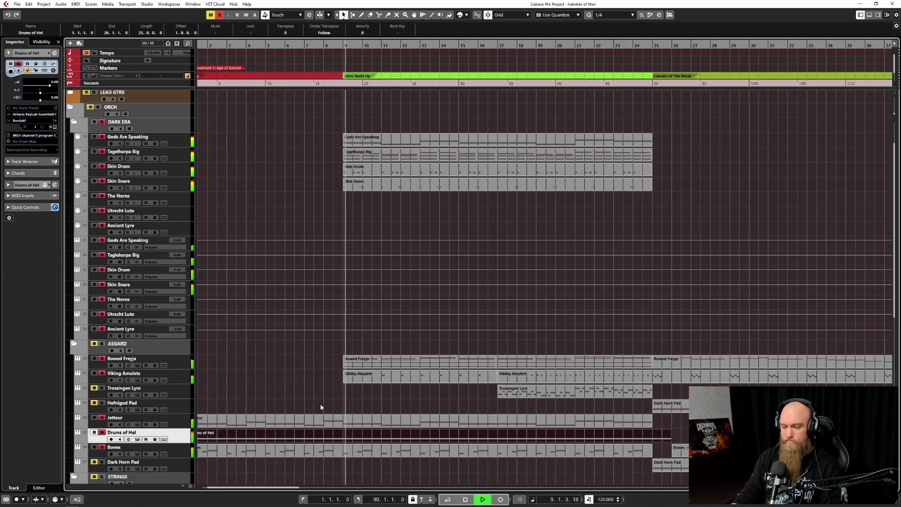
pyautogui.hscroll(1, 321, 406)
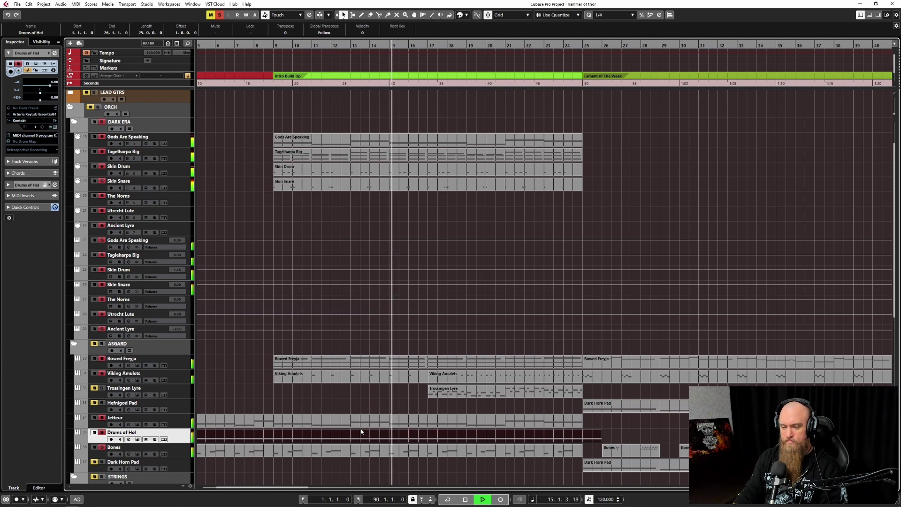
pyautogui.hscroll(3, 361, 432)
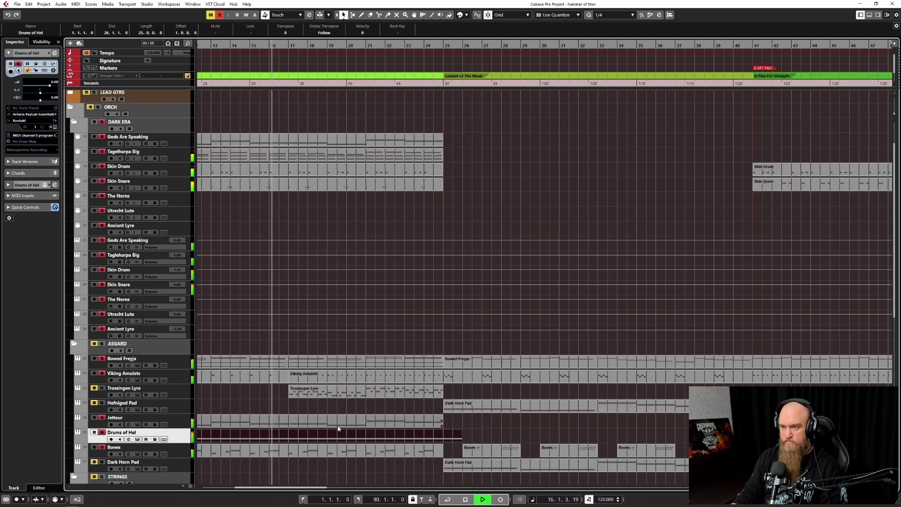
pyautogui.press('space')
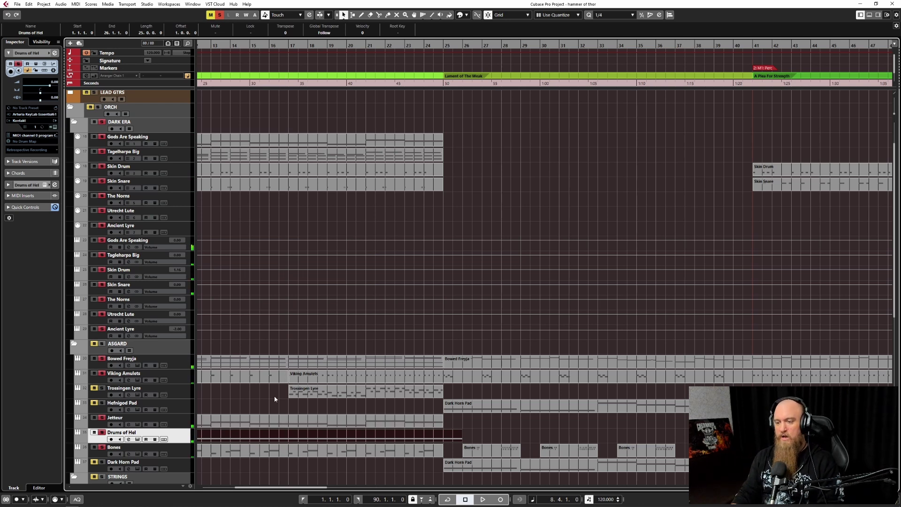
# Select the first Viking Amulets part in the Intro Build Up to point it out, and clear the selection.
pyautogui.hscroll(-5, 300, 409)
pyautogui.moveTo(234, 383); pyautogui.dragTo(527, 414)
pyautogui.hscroll(3, 456, 409)
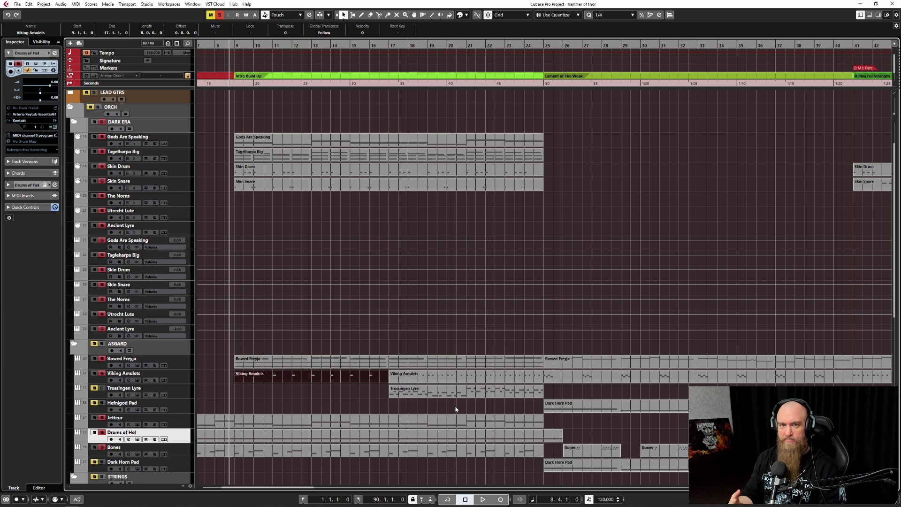
pyautogui.click(412, 410)
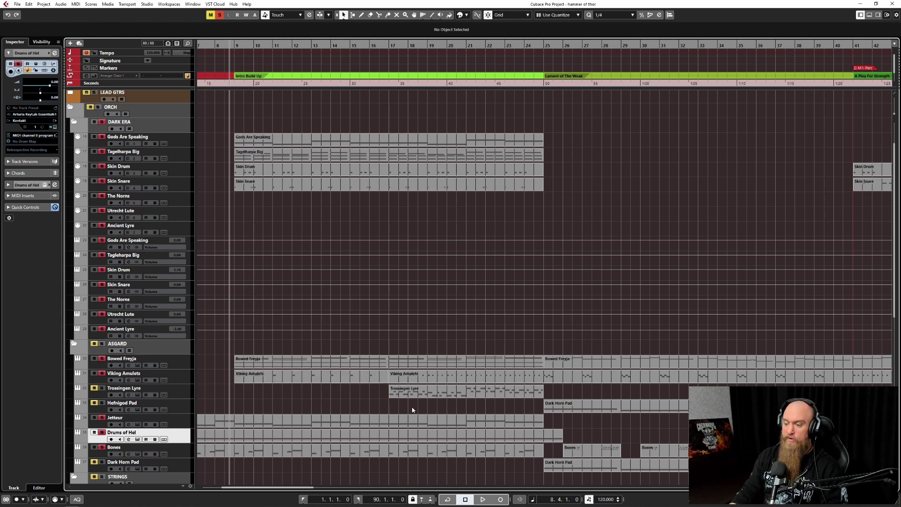
# Open the Trossingen Lyre part in the note editor, zoom in on its notes and place the playback position at bar 17.
pyautogui.press('h')
pyautogui.press('h')
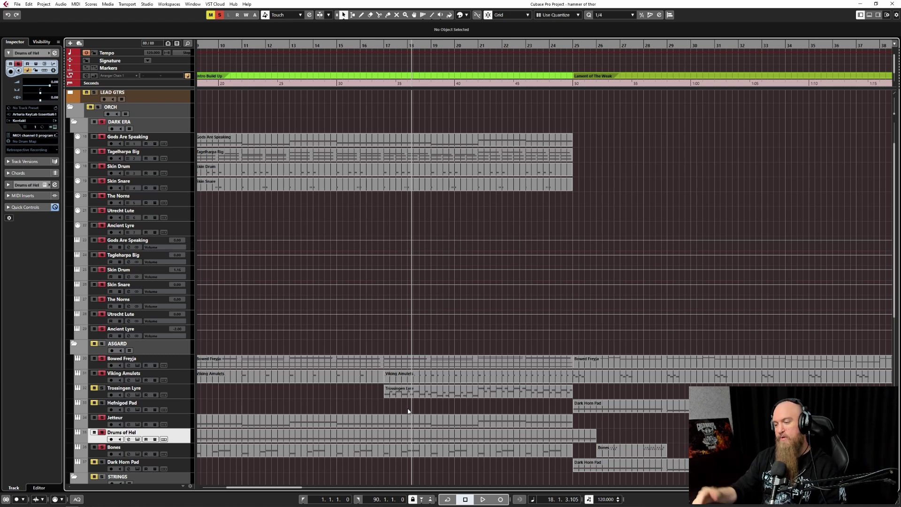
pyautogui.doubleClick(397, 394)
pyautogui.press('h')
pyautogui.press('h')
pyautogui.press('h')
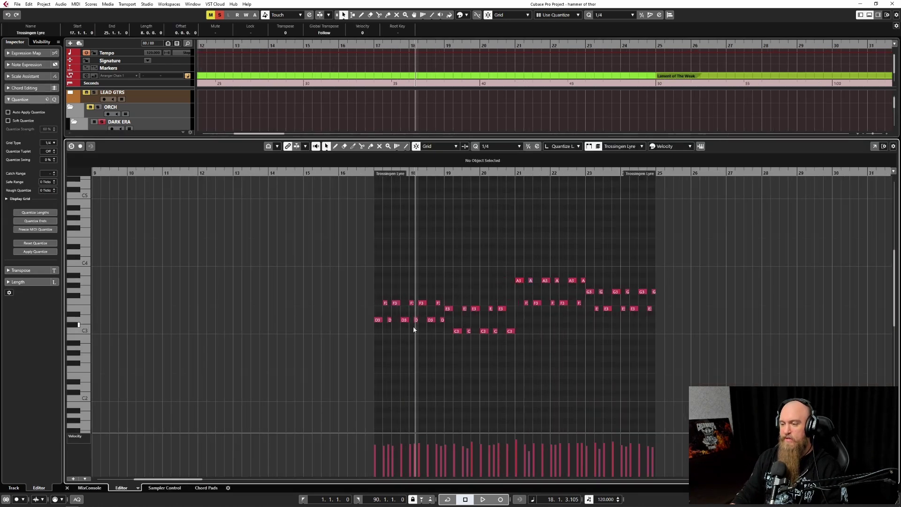
pyautogui.click(308, 173)
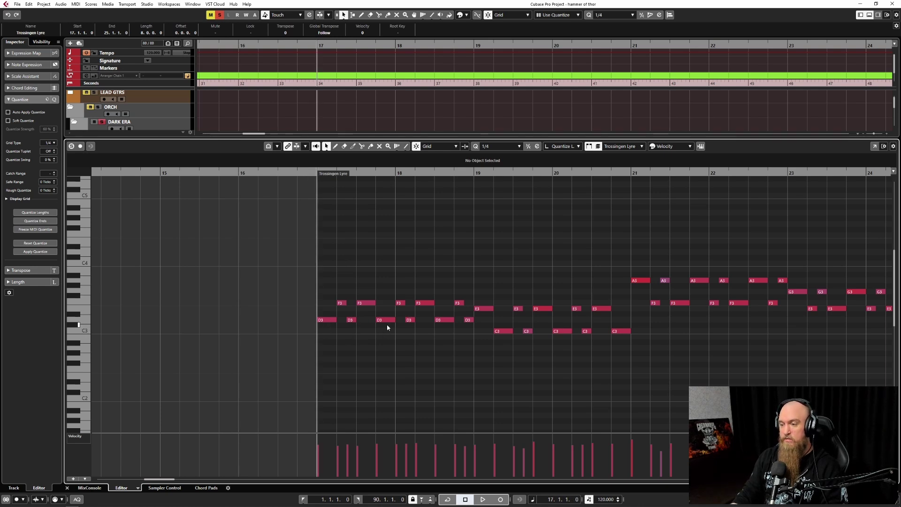
# Highlight the opening groups of D3 and F3 notes in the Trossingen Lyre part and close the editor.
pyautogui.moveTo(324, 280); pyautogui.dragTo(371, 339)
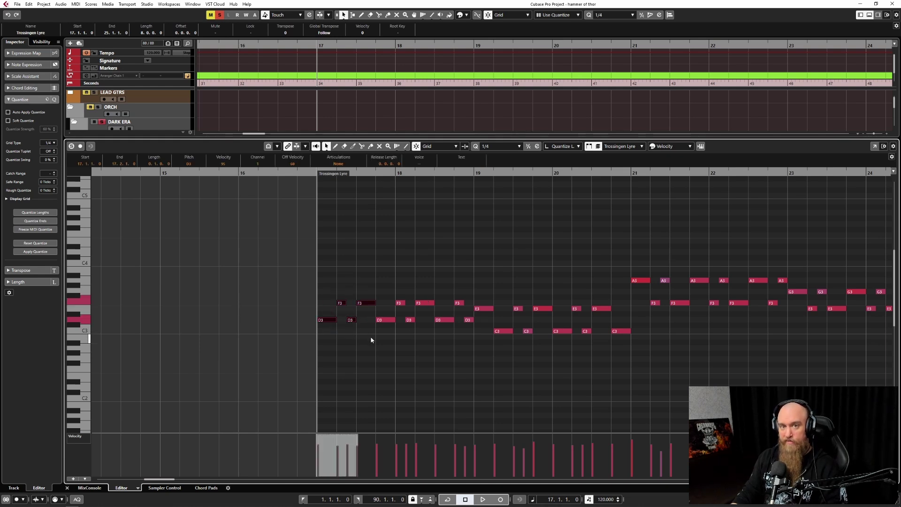
pyautogui.moveTo(323, 282); pyautogui.dragTo(366, 338)
pyautogui.moveTo(386, 286); pyautogui.dragTo(448, 336)
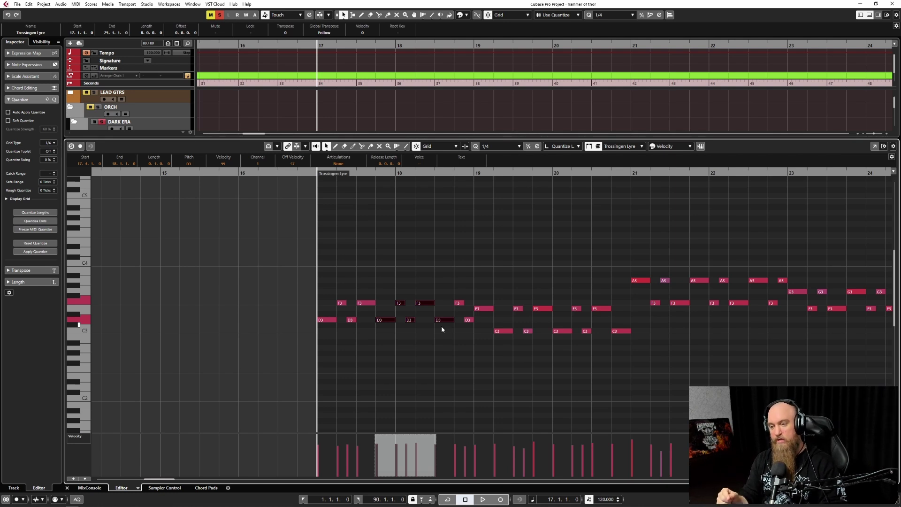
pyautogui.hotkey('ctrl', 'e')
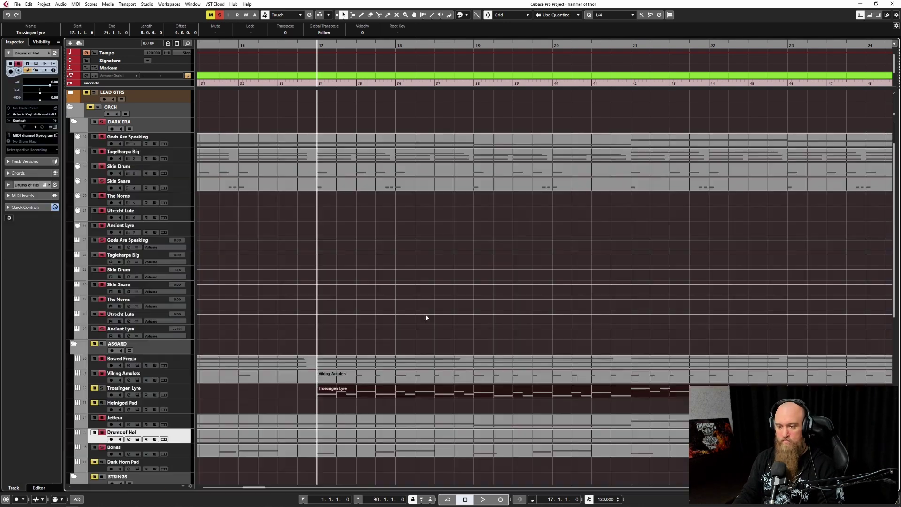
# Solo the Trossingen Lyre track and play the arrangement from bar 17 with it added.
pyautogui.click(93, 387)
pyautogui.press('space')
pyautogui.scroll(-2, 295, 396)
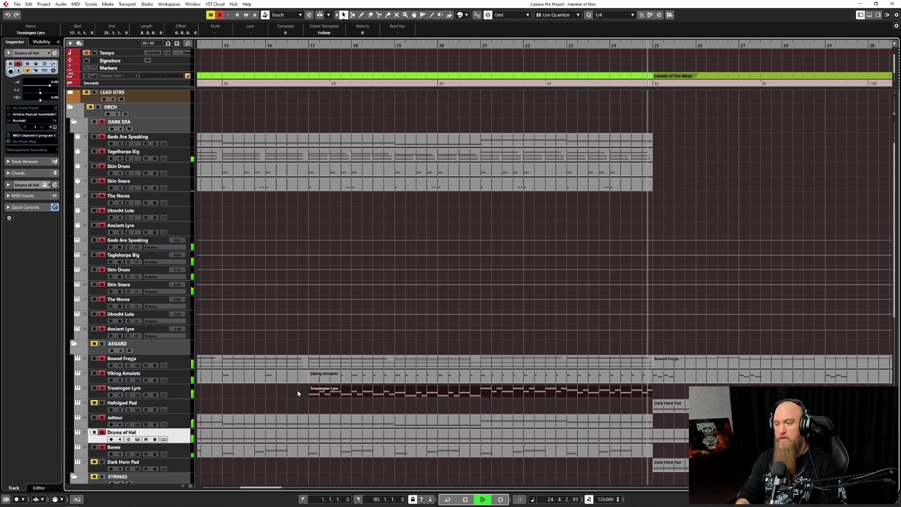
pyautogui.press('space')
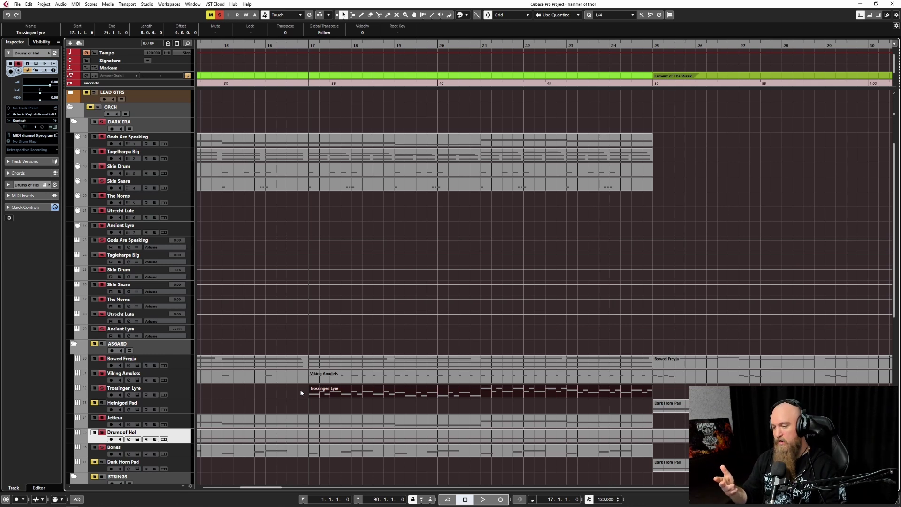
# Open the Viking Amulets part that starts at bar 17 and select its run of G2 notes up to bar 22.
pyautogui.press('g')
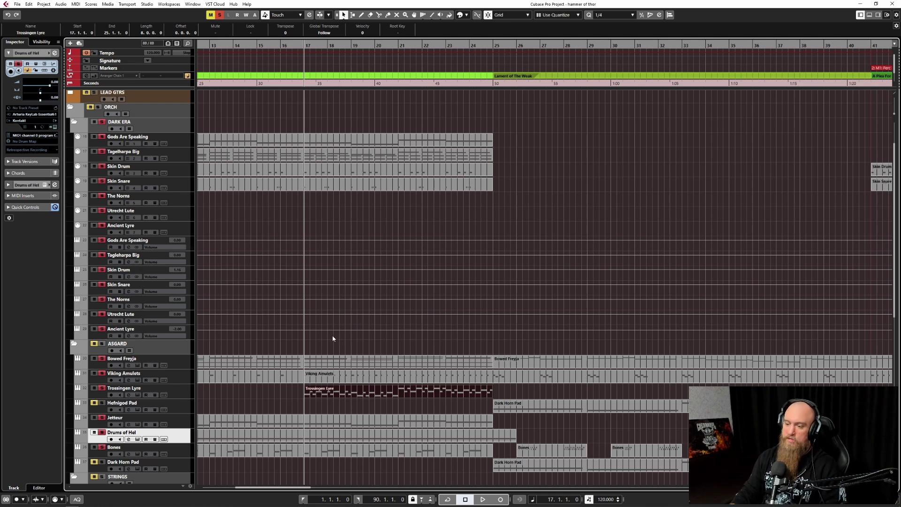
pyautogui.click(292, 391)
pyautogui.doubleClick(337, 374)
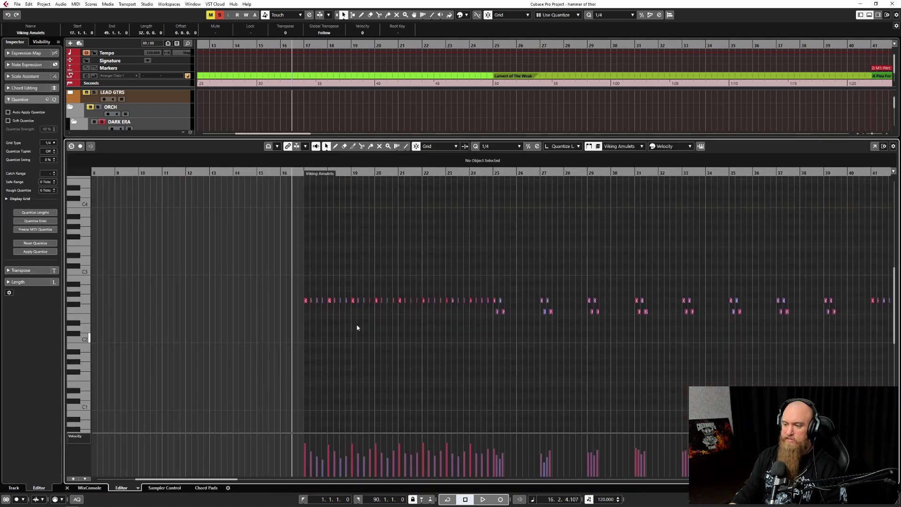
pyautogui.moveTo(246, 276); pyautogui.dragTo(511, 322)
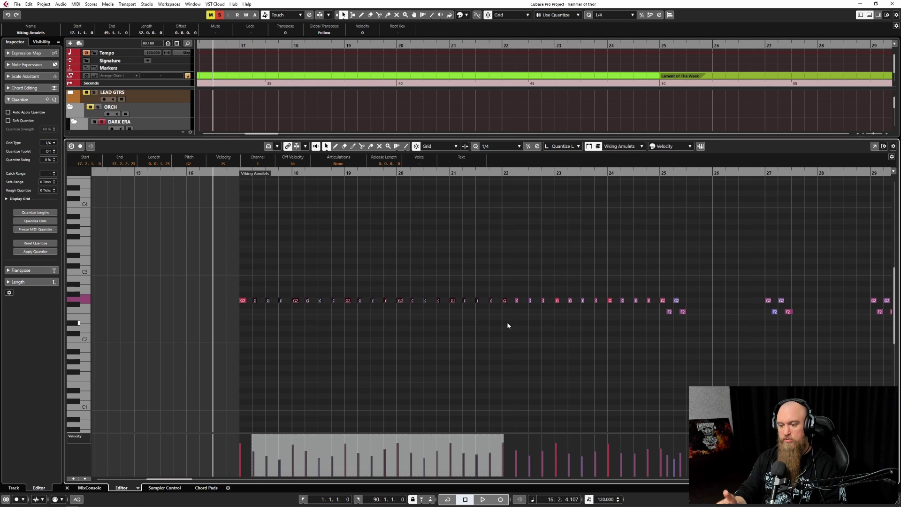
# Play the Viking Amulets part from just before bar 17 and close the note editor.
pyautogui.press('space')
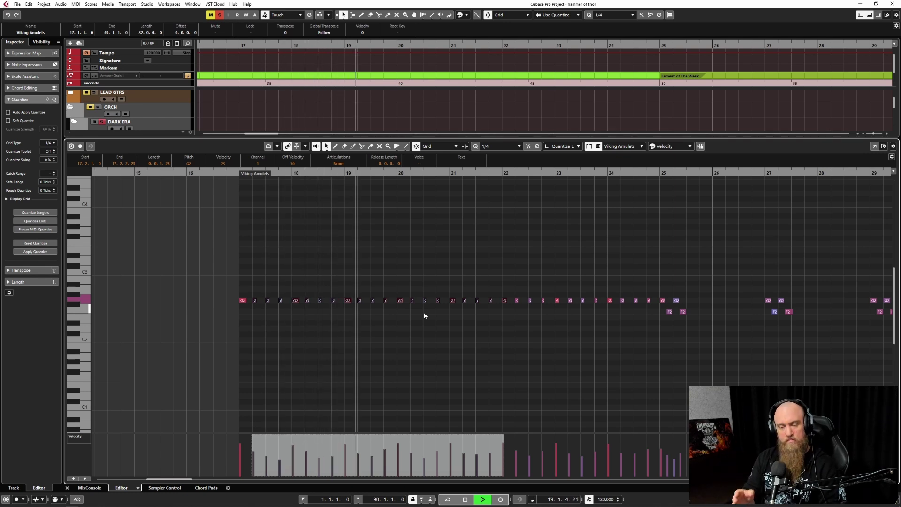
pyautogui.press('space')
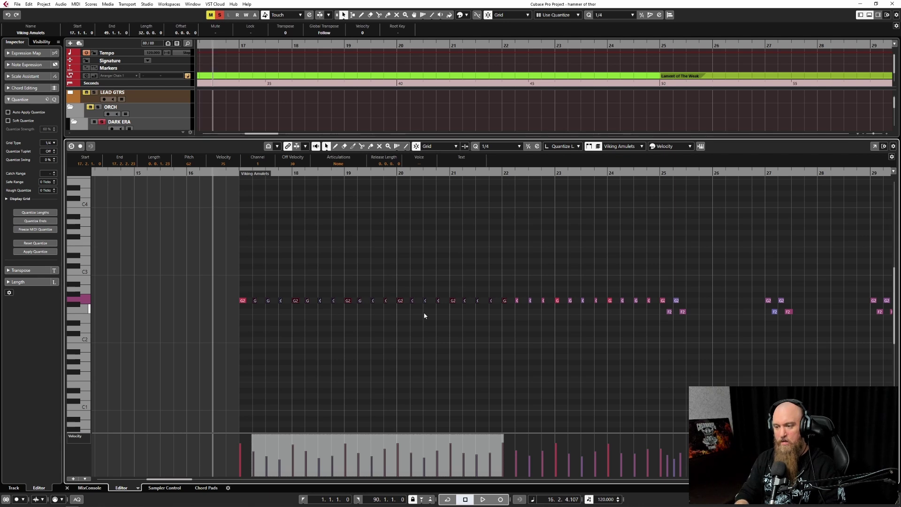
pyautogui.press('Return')
# Play the arrangement from bar 21 through the transition into the Lament of The Weak section.
pyautogui.scroll(-2, 381, 338)
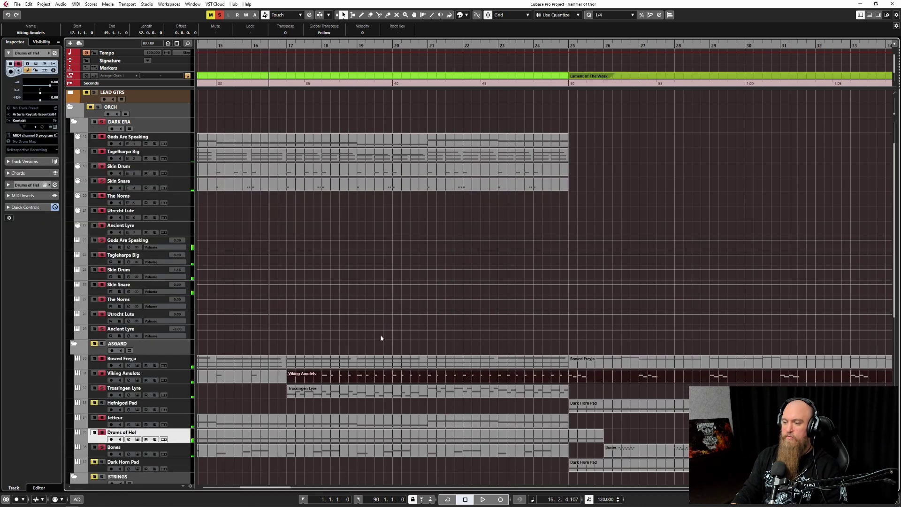
pyautogui.scroll(-3, 379, 332)
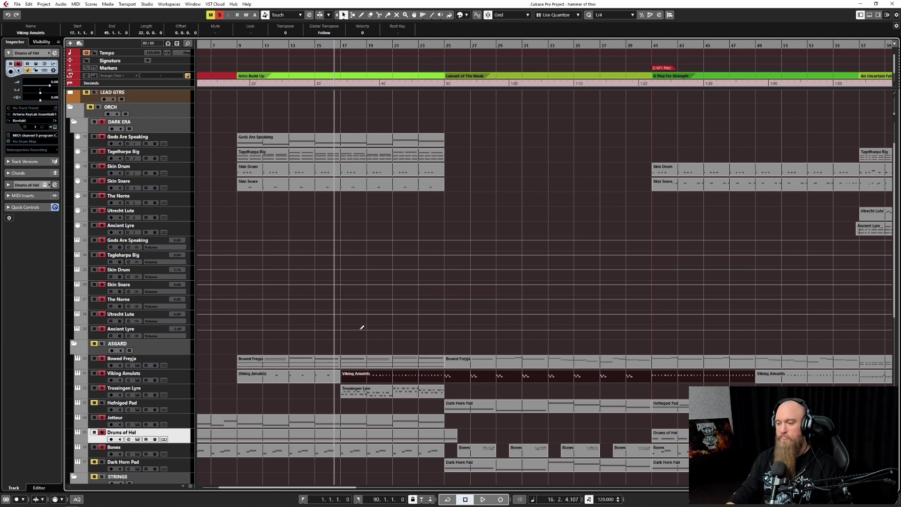
pyautogui.scroll(-4, 362, 327)
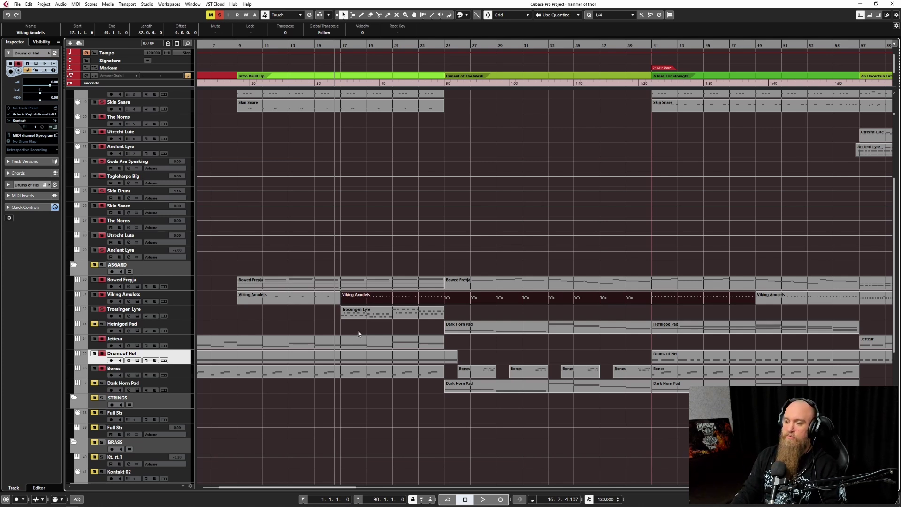
pyautogui.scroll(3, 360, 333)
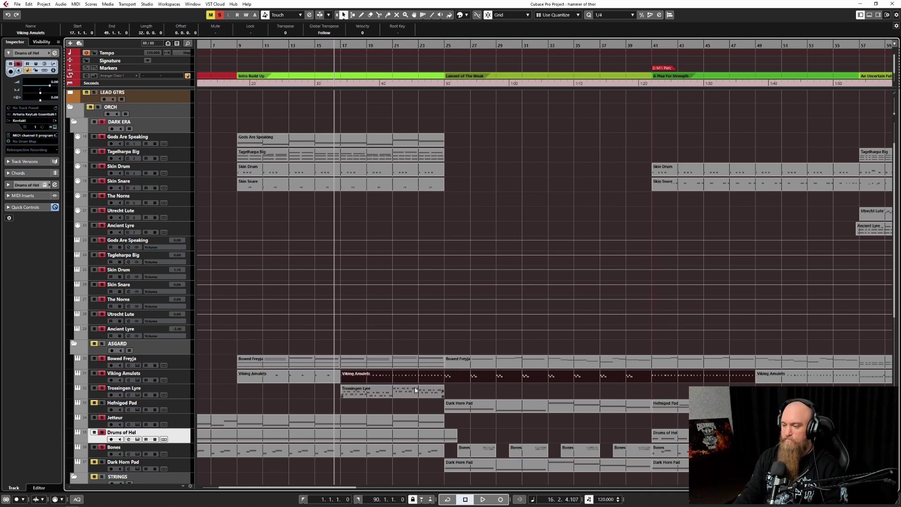
pyautogui.click(394, 408)
pyautogui.click(394, 408)
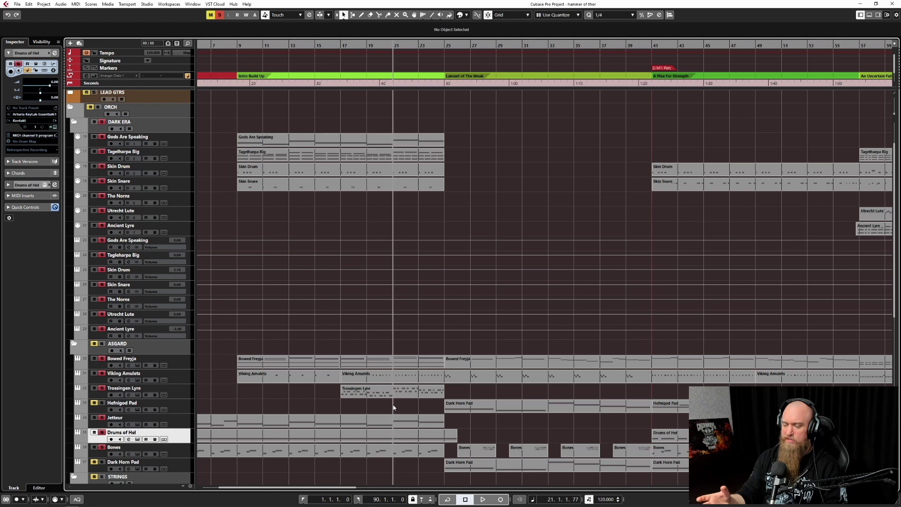
pyautogui.hscroll(6, 389, 403)
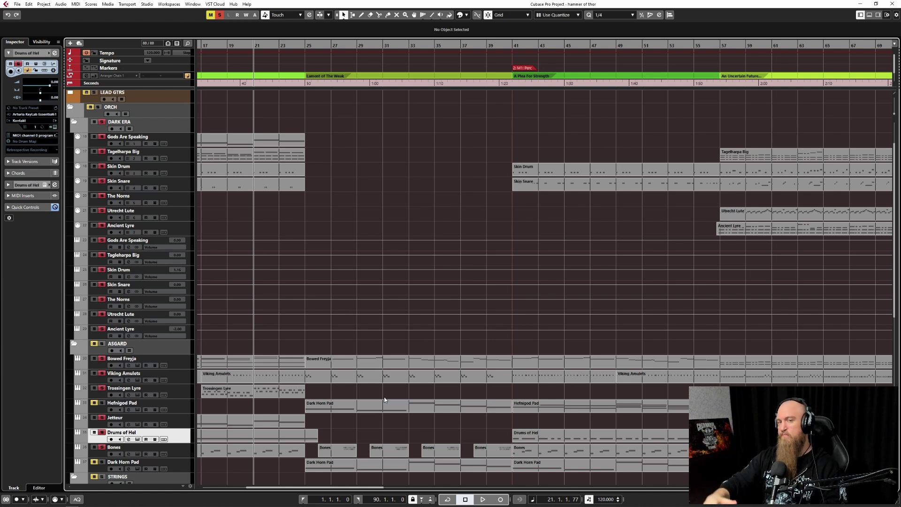
pyautogui.press('space')
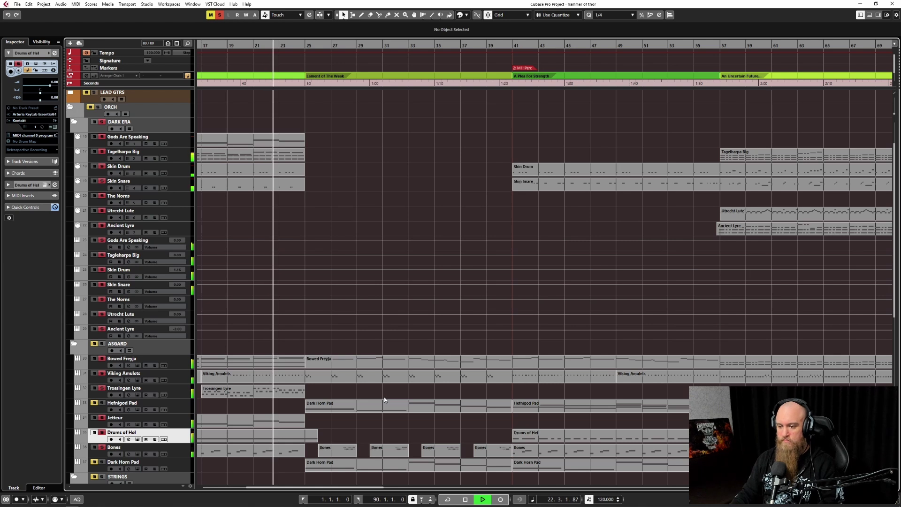
pyautogui.hscroll(-5, 282, 402)
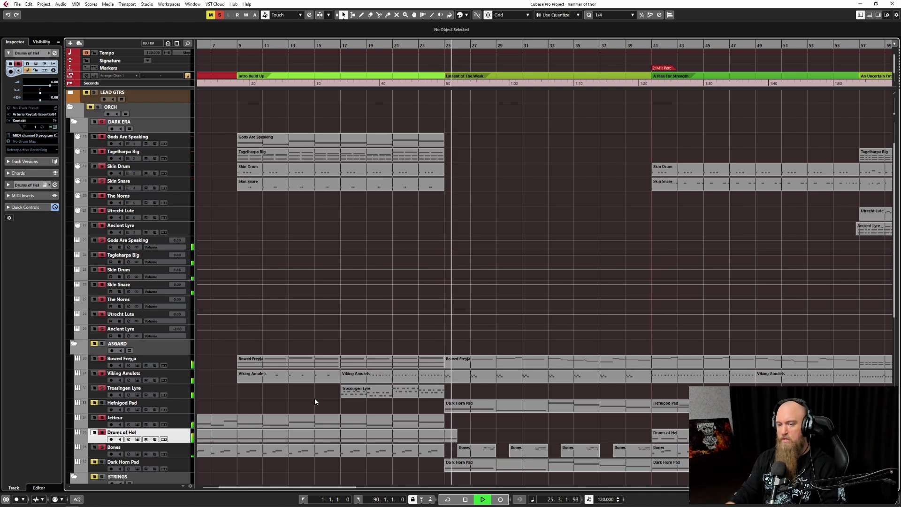
pyautogui.hscroll(3, 307, 402)
pyautogui.hscroll(3, 307, 402)
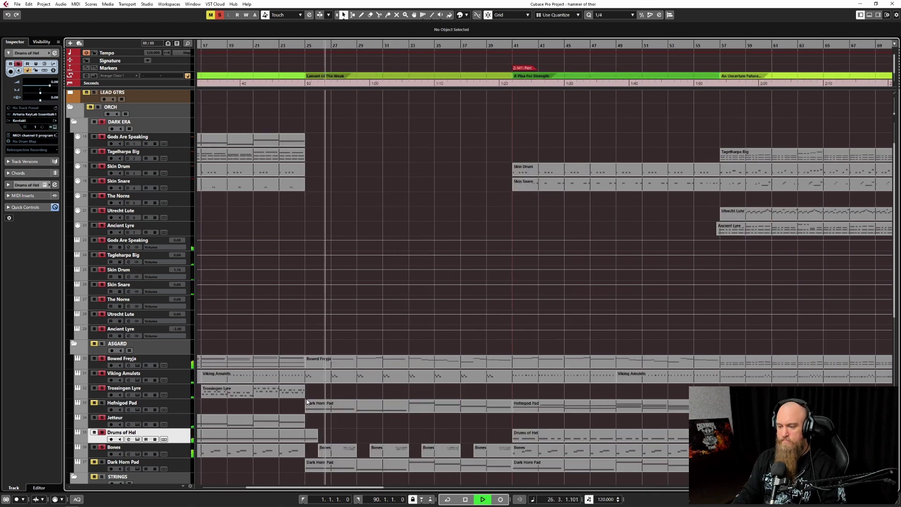
pyautogui.press('space')
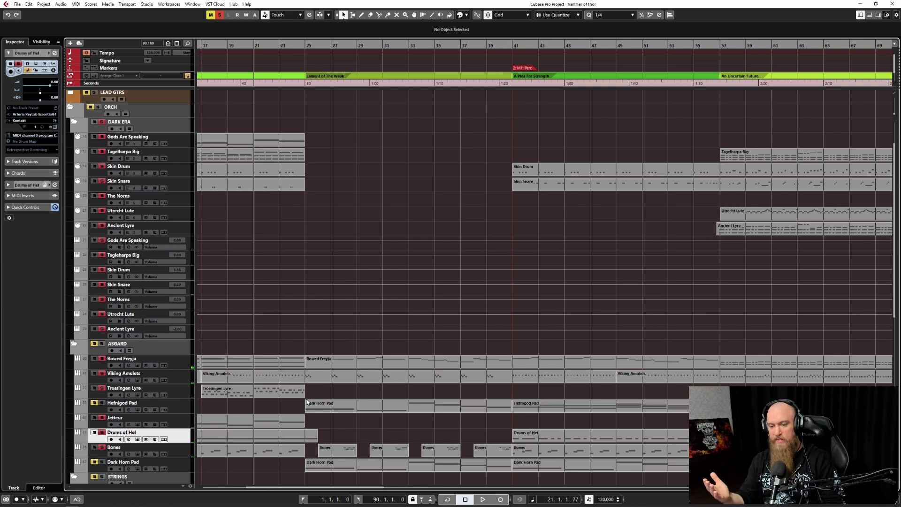
# Solo the Dark Horn Pad and Hefnigod Pad tracks and play the arrangement from just before bar 25.
pyautogui.click(175, 422)
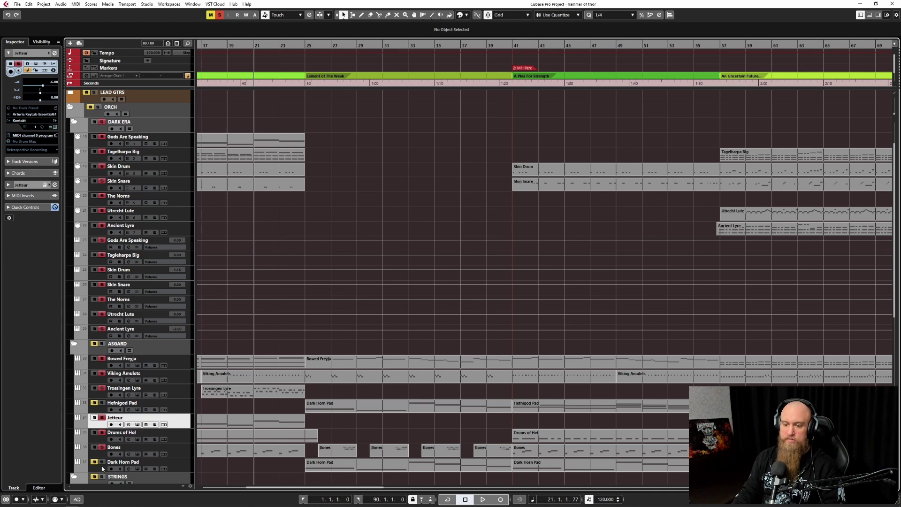
pyautogui.click(243, 470)
pyautogui.click(301, 468)
pyautogui.press('space')
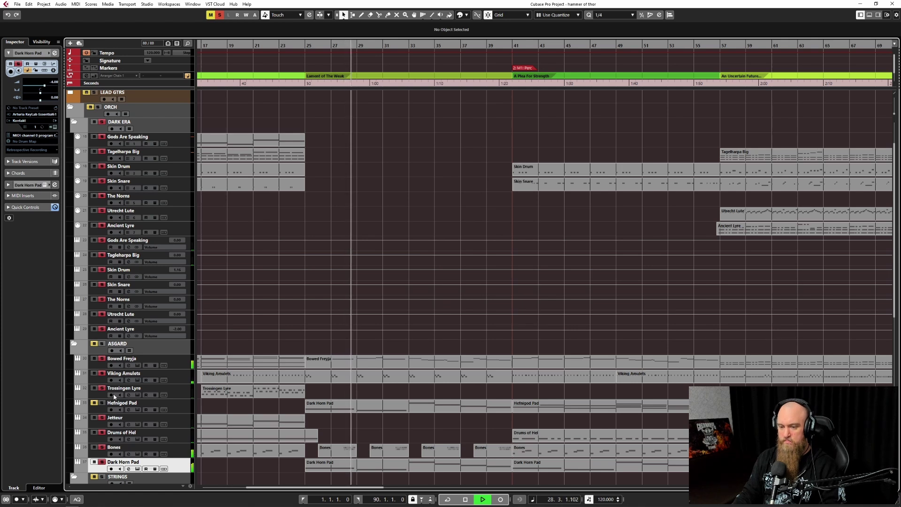
pyautogui.click(95, 403)
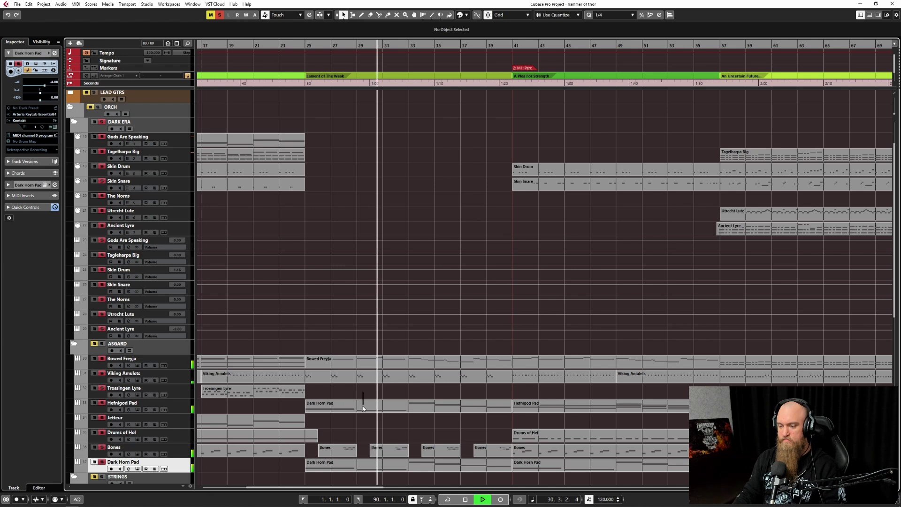
# Open the pad parts starting at bar 25 on the Hefnigod Pad and Dark Horn Pad tracks together, and close the editor.
pyautogui.moveTo(360, 406); pyautogui.dragTo(368, 463)
pyautogui.doubleClick(367, 464)
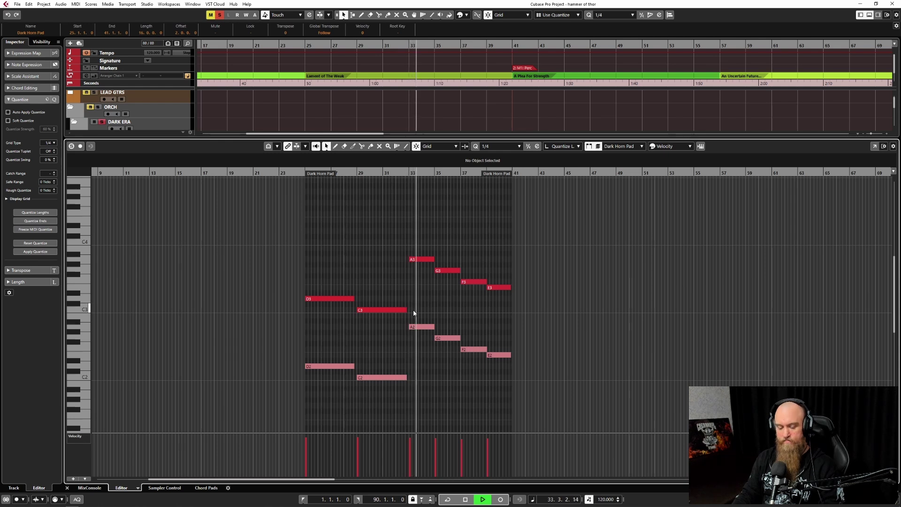
pyautogui.hotkey('ctrl', 'e')
pyautogui.scroll(-5, 417, 329)
pyautogui.hscroll(3, 341, 332)
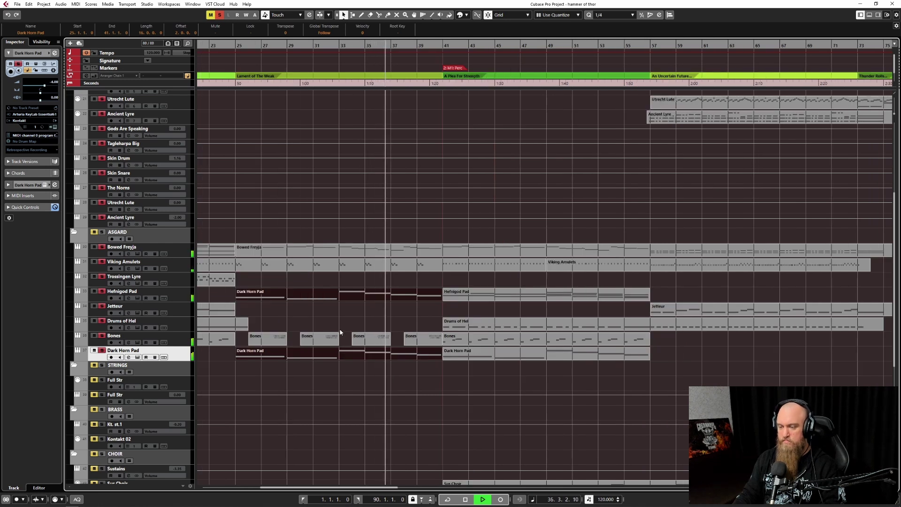
pyautogui.press('space')
# Highlight the Viking Amulets part and the short Bones parts within the Lament of The Weak section.
pyautogui.click(256, 272)
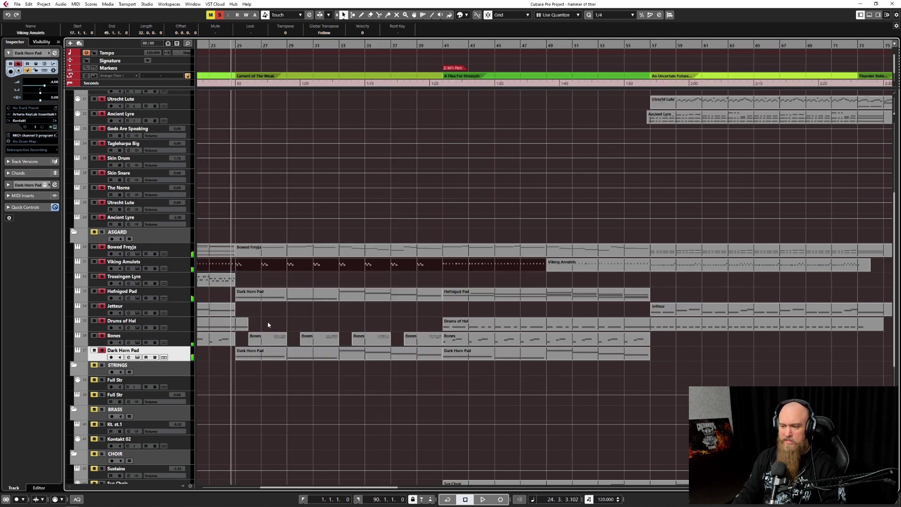
pyautogui.click(263, 339)
pyautogui.click(279, 271)
pyautogui.click(322, 337)
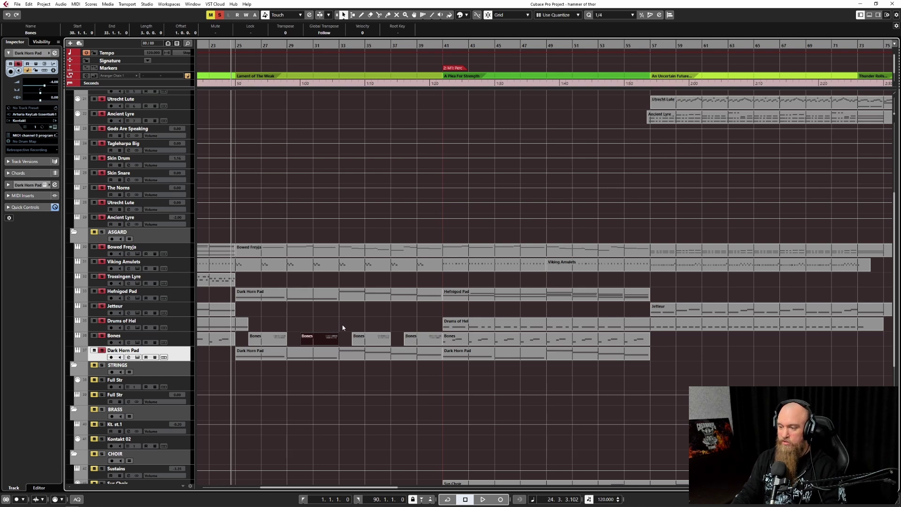
# Open the Bowed Freyja part that starts at bar 25 to show its melody notes.
pyautogui.scroll(5, 343, 328)
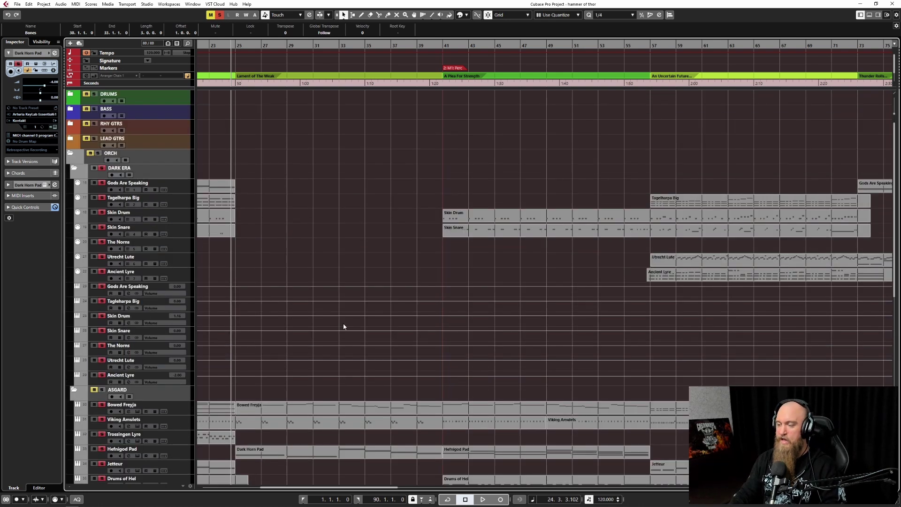
pyautogui.scroll(-4, 343, 327)
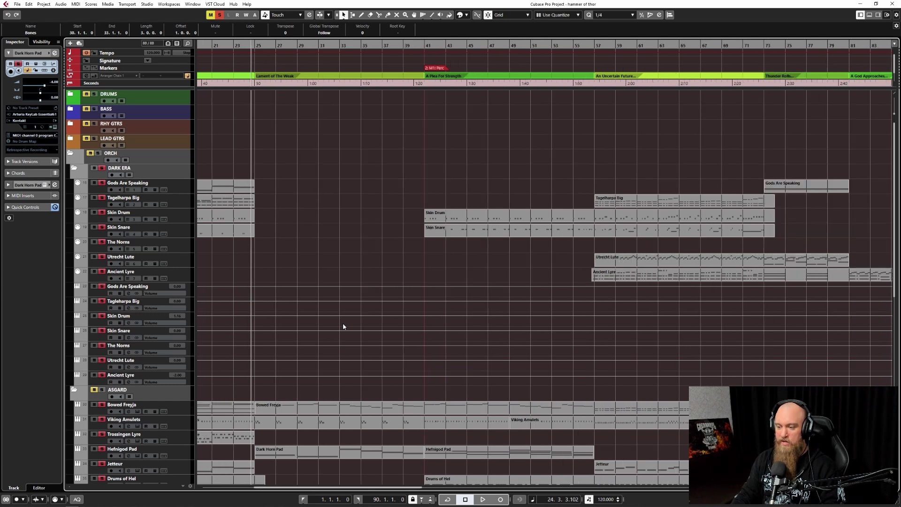
pyautogui.scroll(-3, 375, 308)
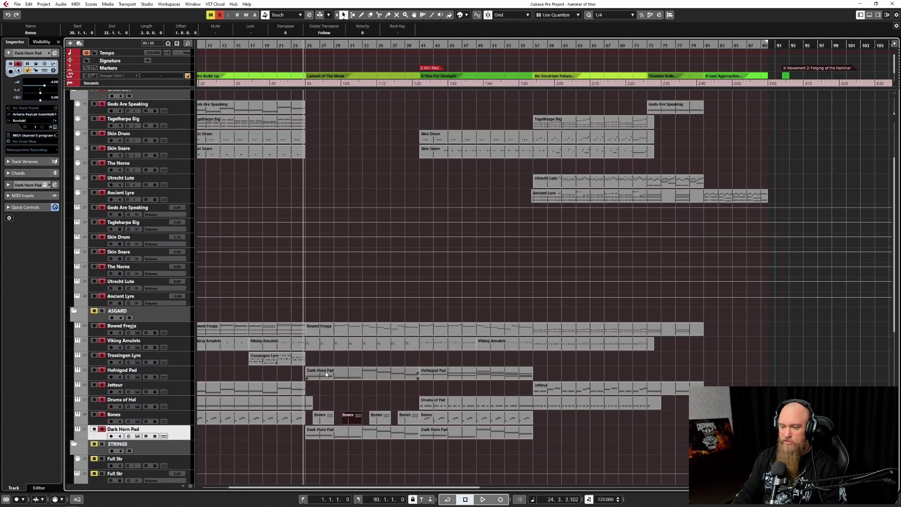
pyautogui.hscroll(-4, 326, 371)
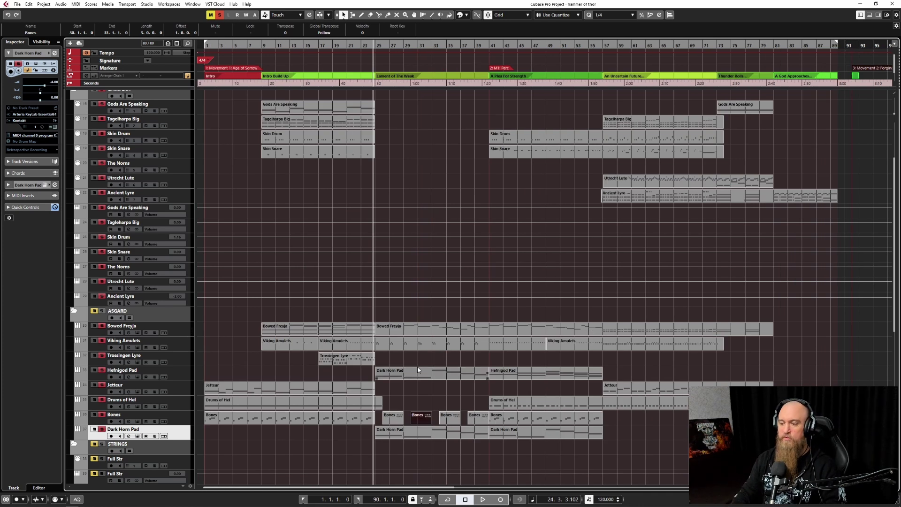
pyautogui.doubleClick(391, 327)
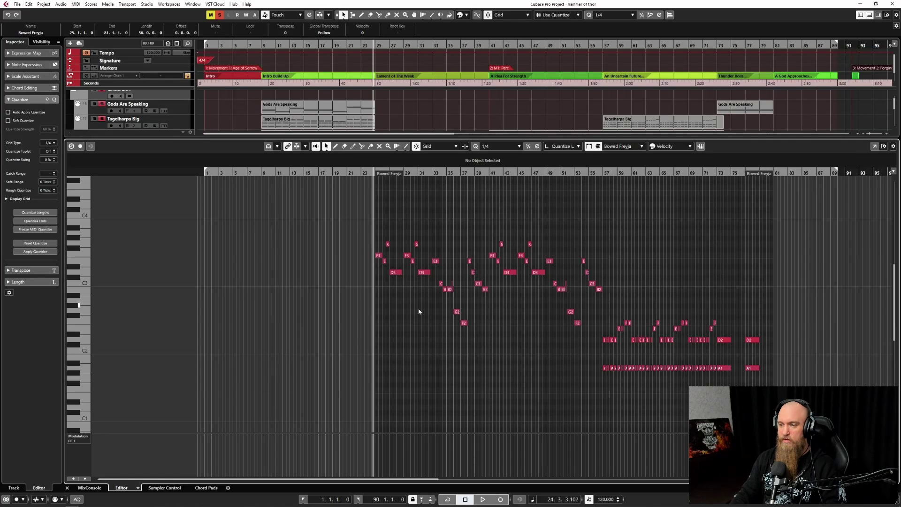
pyautogui.press('h')
pyautogui.press('h')
# Play the Bowed Freyja part with the arrangement from just before bar 25 and close the note editor.
pyautogui.press('space')
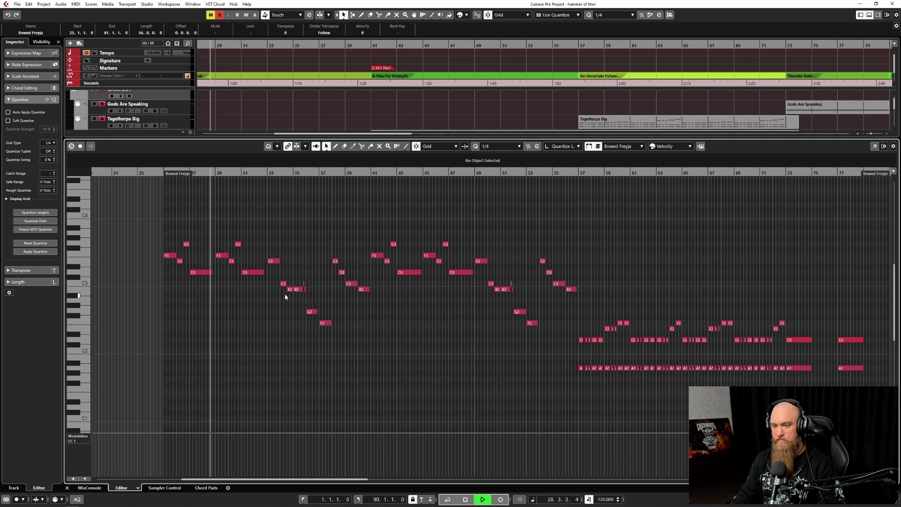
pyautogui.hotkey('ctrl', 'alt', 'e')
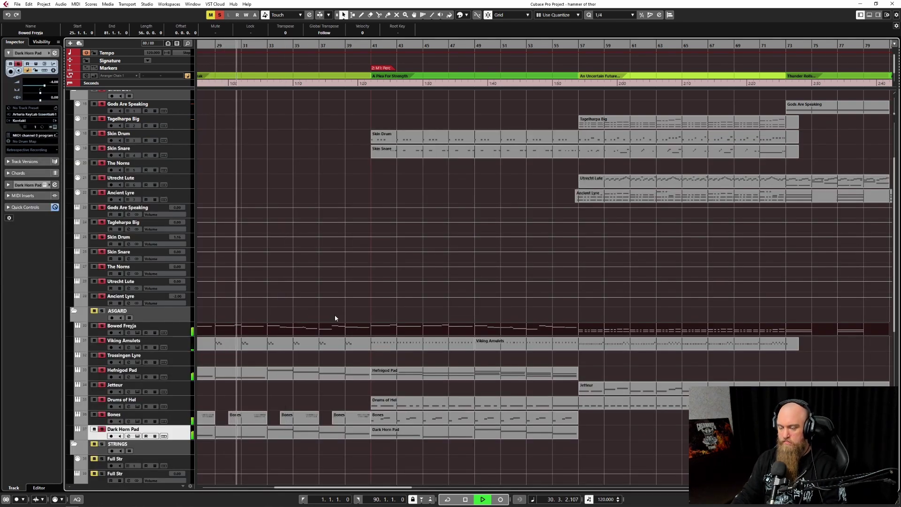
pyautogui.press('g')
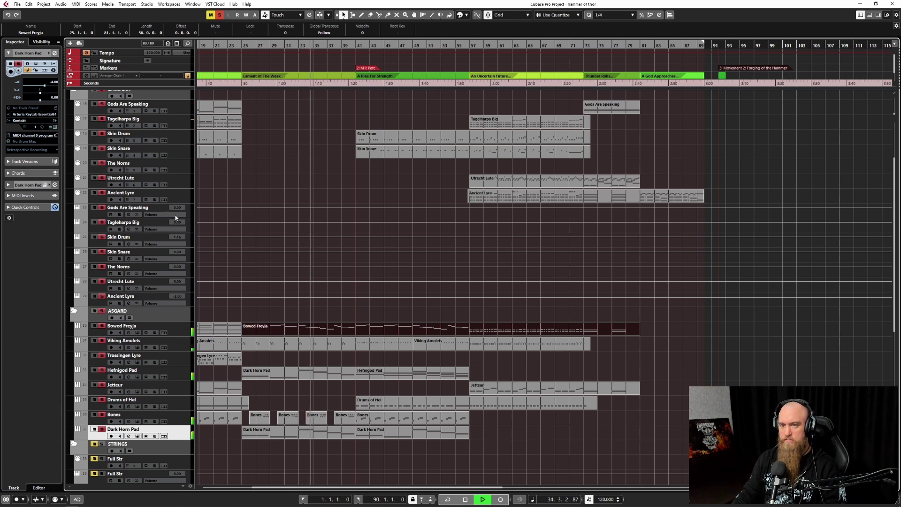
pyautogui.press('space')
# Set the playback position just before bar 41 and play into the A Plea For Strength section.
pyautogui.hscroll(5, 354, 332)
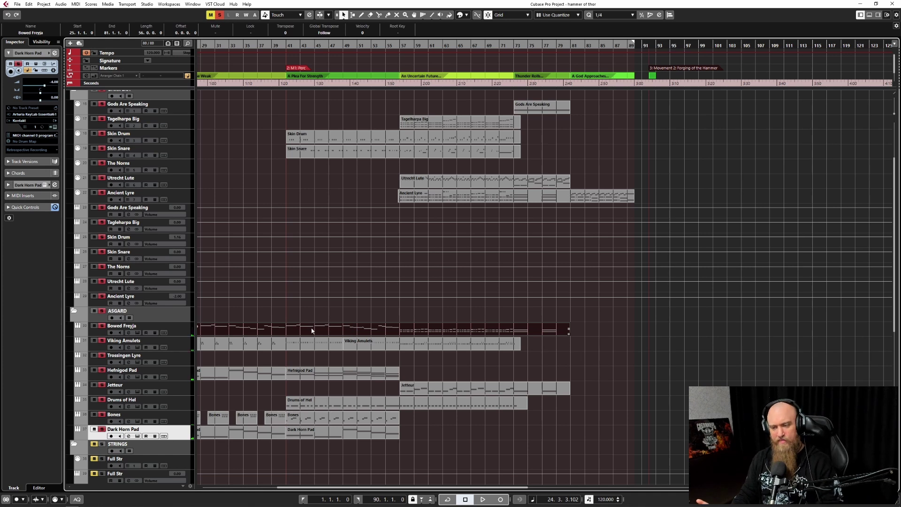
pyautogui.scroll(2, 310, 330)
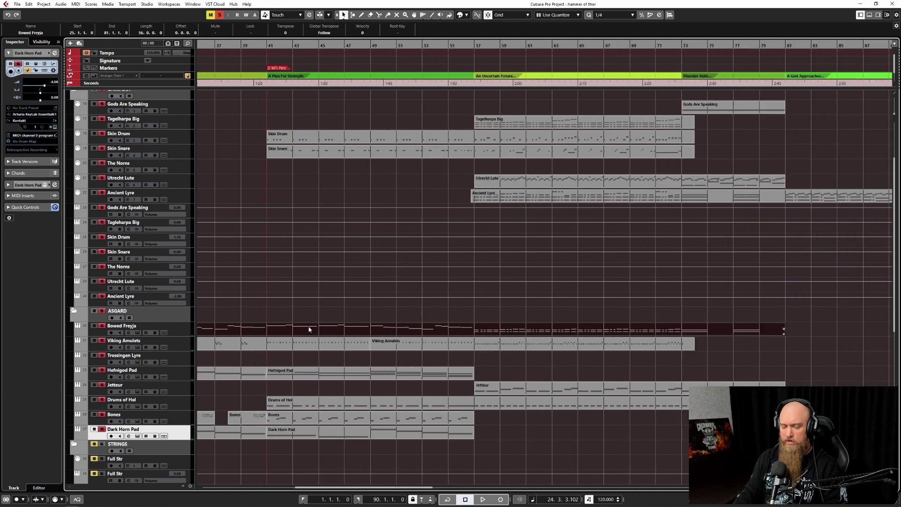
pyautogui.scroll(-3, 309, 329)
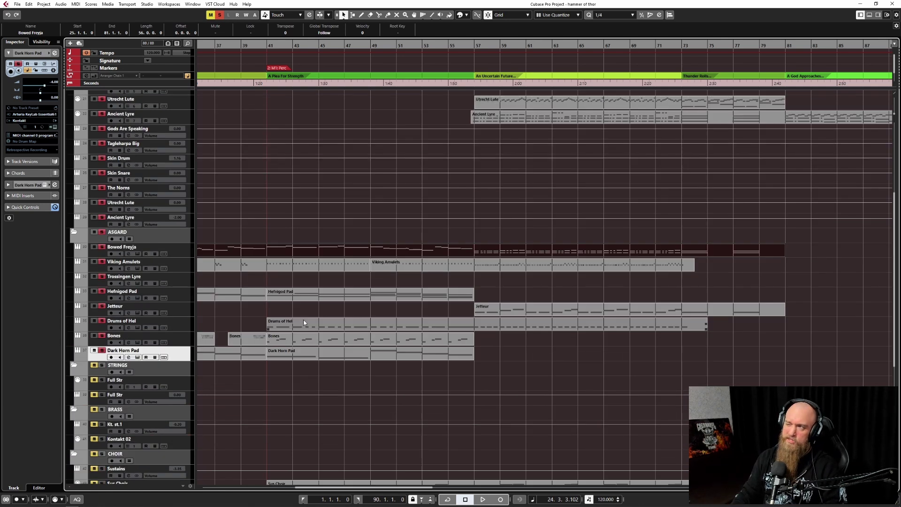
pyautogui.scroll(3, 303, 323)
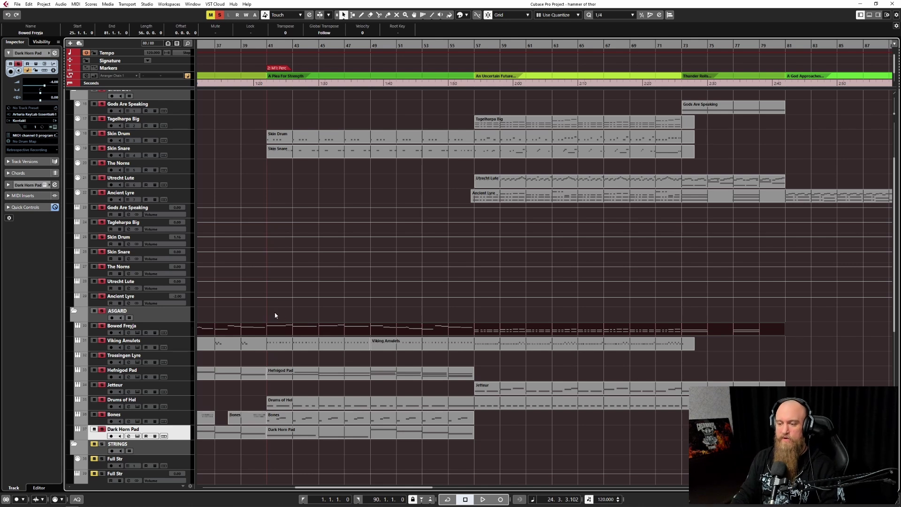
pyautogui.click(260, 315)
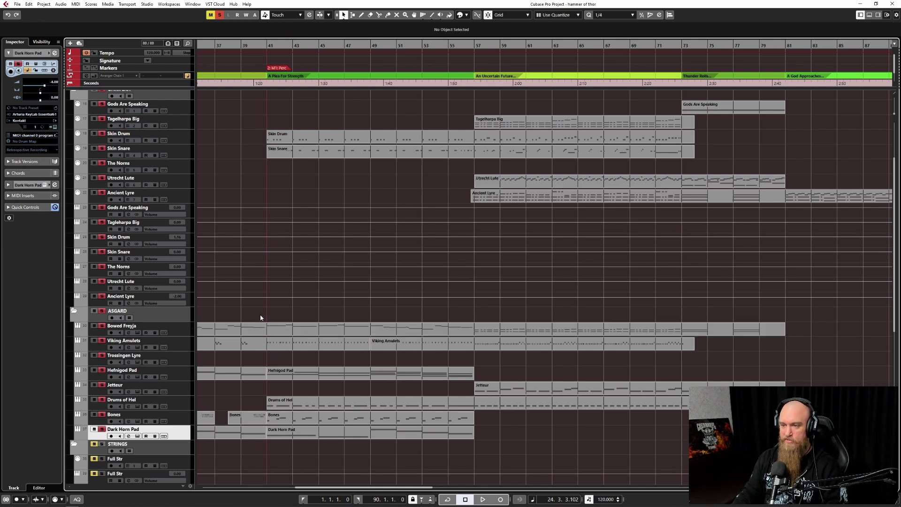
pyautogui.scroll(3, 260, 317)
pyautogui.scroll(-3, 260, 318)
pyautogui.scroll(-4, 260, 318)
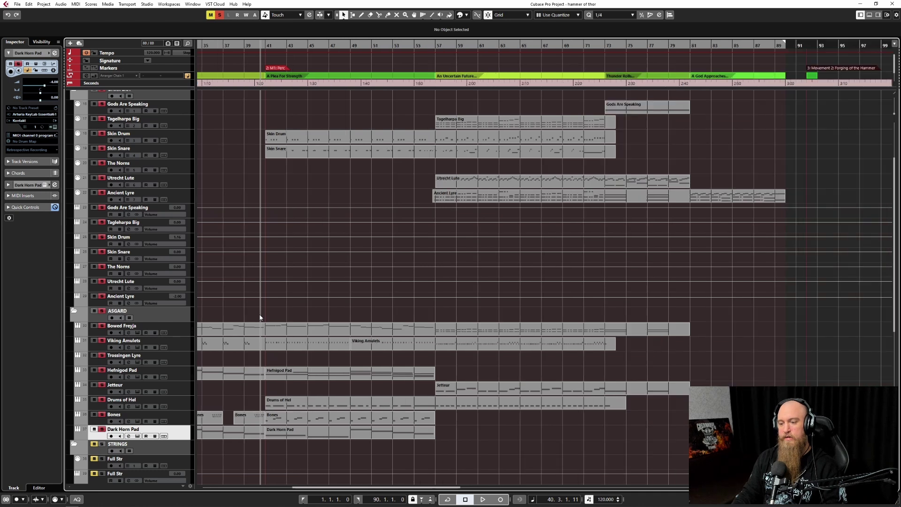
pyautogui.hscroll(-5, 260, 318)
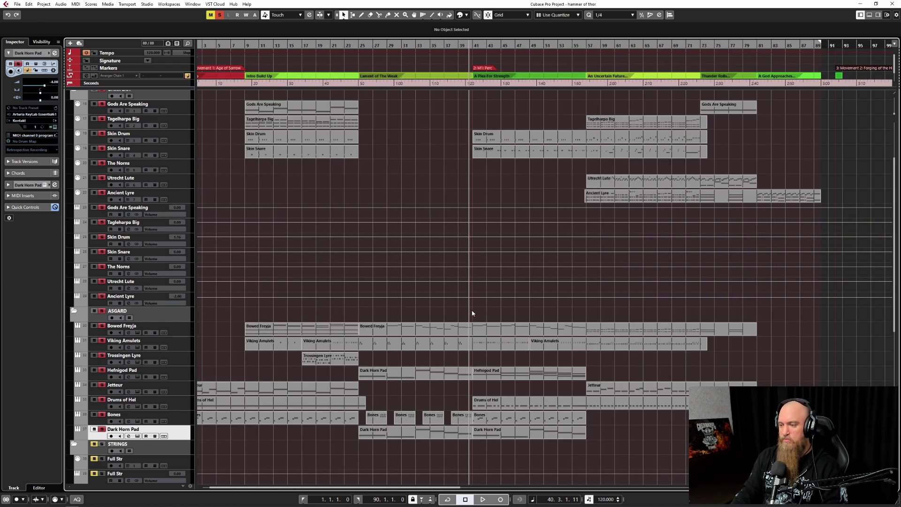
pyautogui.scroll(2, 500, 322)
pyautogui.hscroll(3, 503, 317)
pyautogui.press('space')
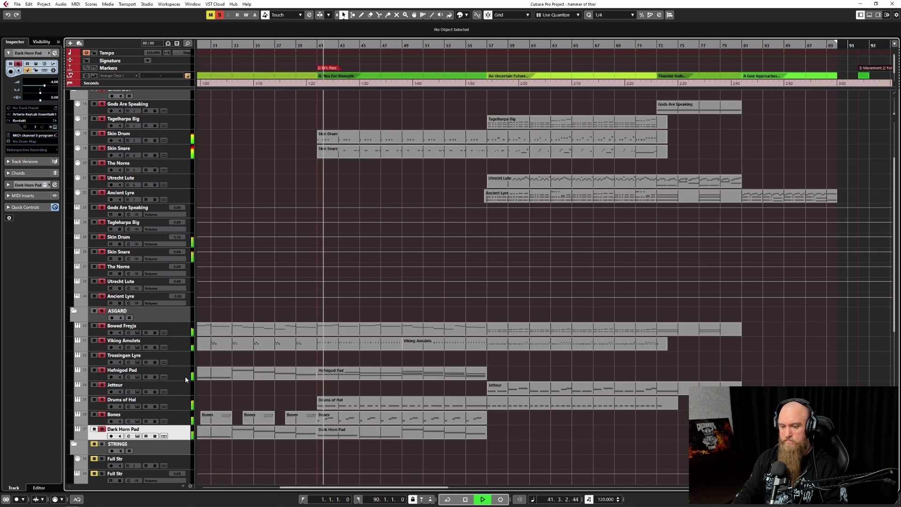
# Solo the Sustains and Sus Choir tracks and play the A Plea For Strength section from just before bar 41.
pyautogui.scroll(-5, 173, 307)
pyautogui.press('space')
pyautogui.press('space')
pyautogui.scroll(1, 318, 328)
pyautogui.scroll(-2, 319, 327)
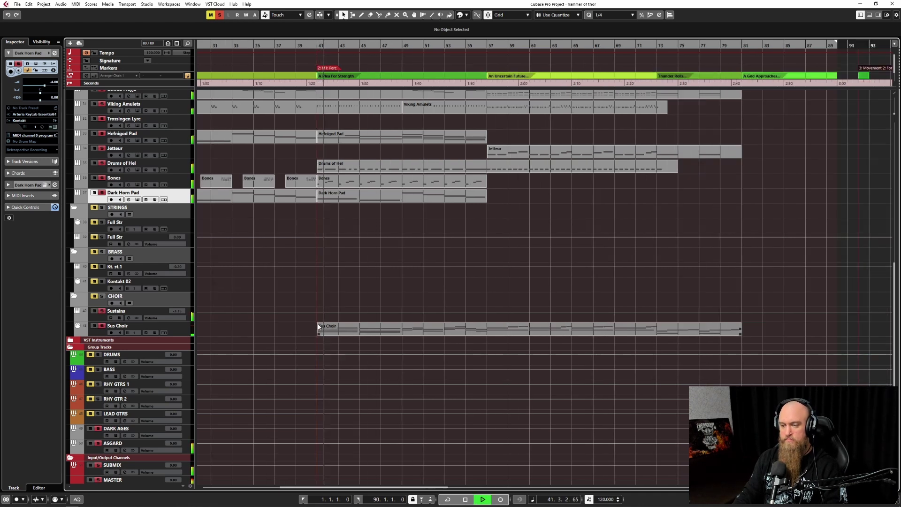
pyautogui.scroll(2, 320, 327)
pyautogui.press('space')
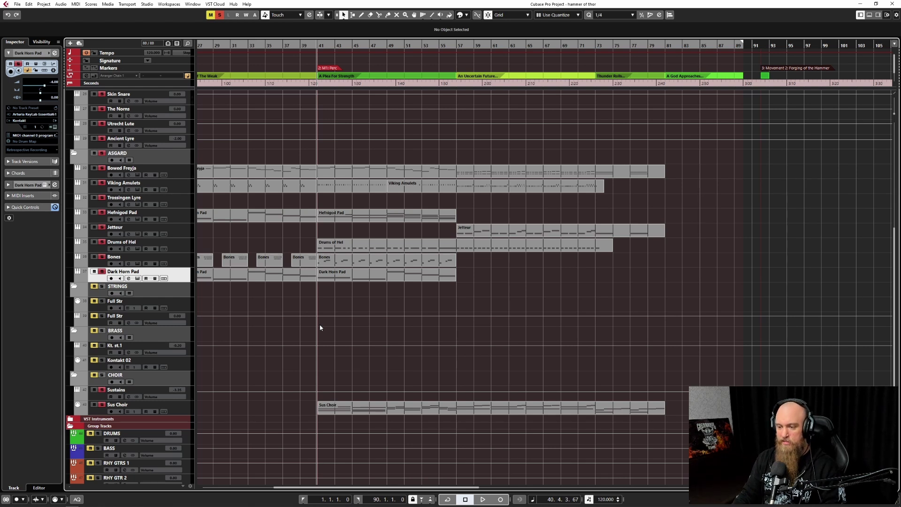
# Open the Sus Choir part that starts at bar 41 to show its chord notes.
pyautogui.scroll(3, 321, 328)
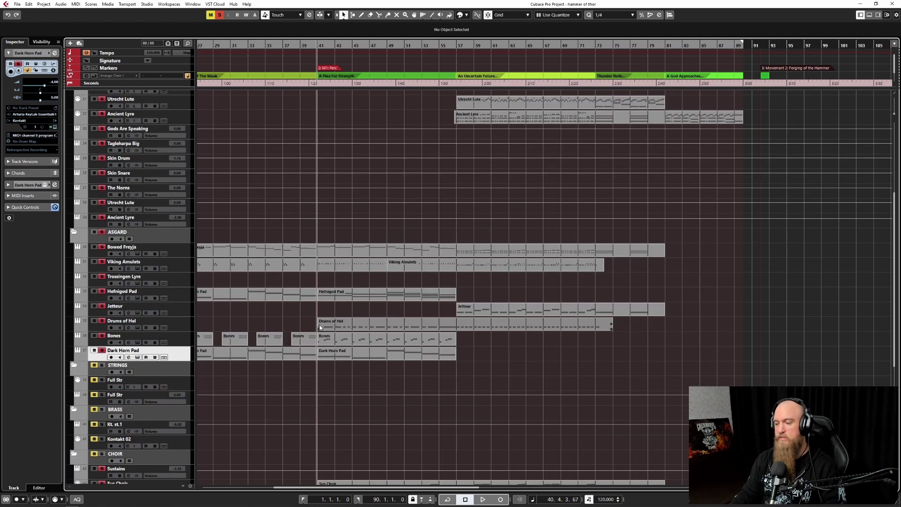
pyautogui.scroll(-3, 321, 328)
pyautogui.doubleClick(351, 408)
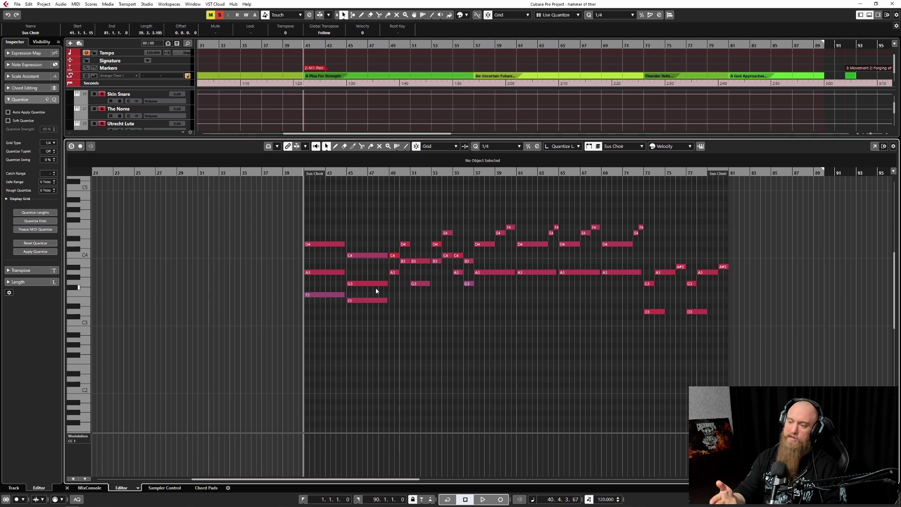
pyautogui.scroll(2, 373, 287)
pyautogui.scroll(-3, 373, 288)
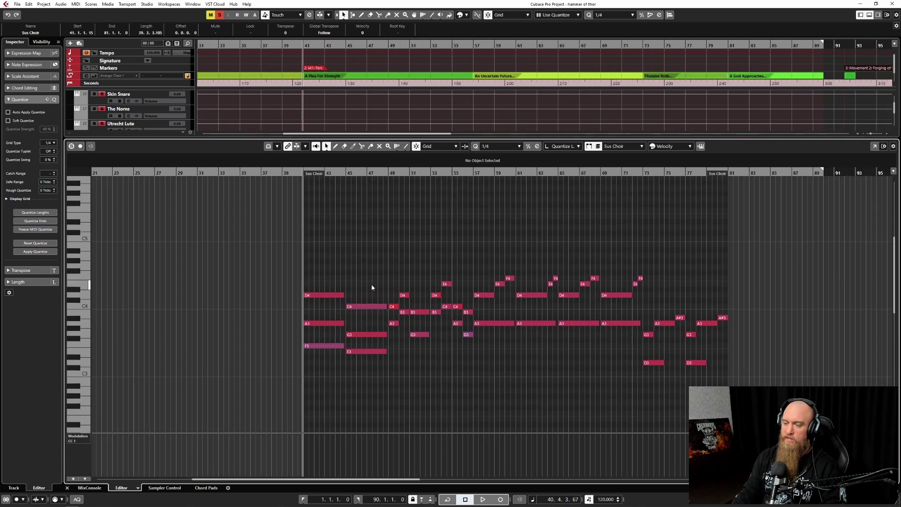
# Select the F3, A3 and D4 notes of the first Sus Choir chord one at a time and close the note editor.
pyautogui.click(244, 323)
pyautogui.click(255, 346)
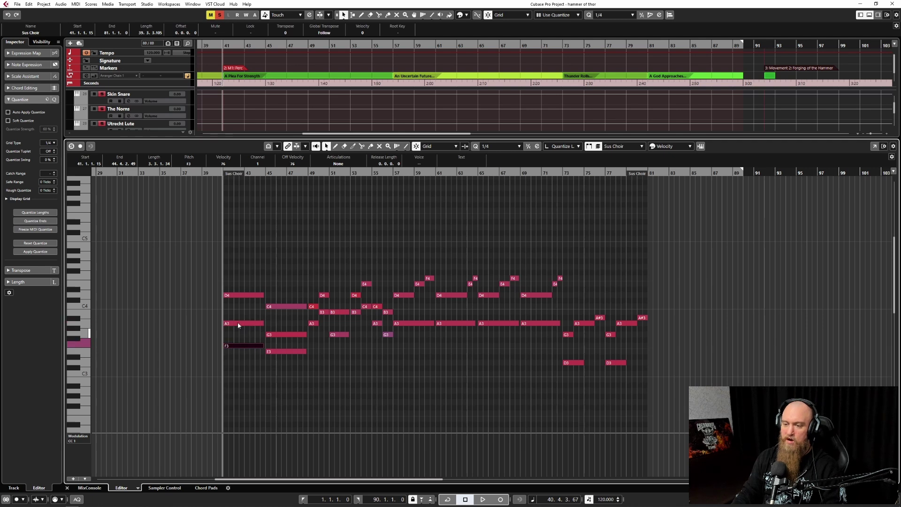
pyautogui.moveTo(234, 288); pyautogui.dragTo(260, 334)
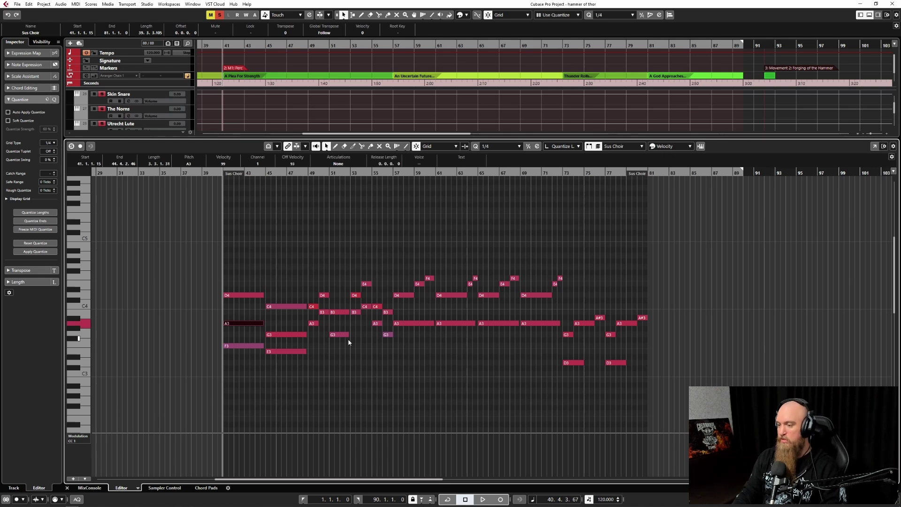
pyautogui.moveTo(239, 278); pyautogui.dragTo(249, 297)
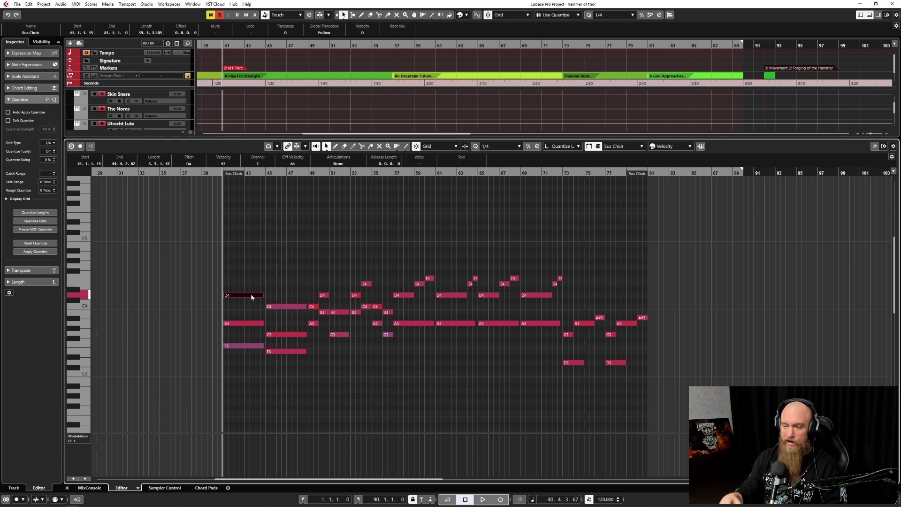
pyautogui.moveTo(205, 328); pyautogui.dragTo(246, 360)
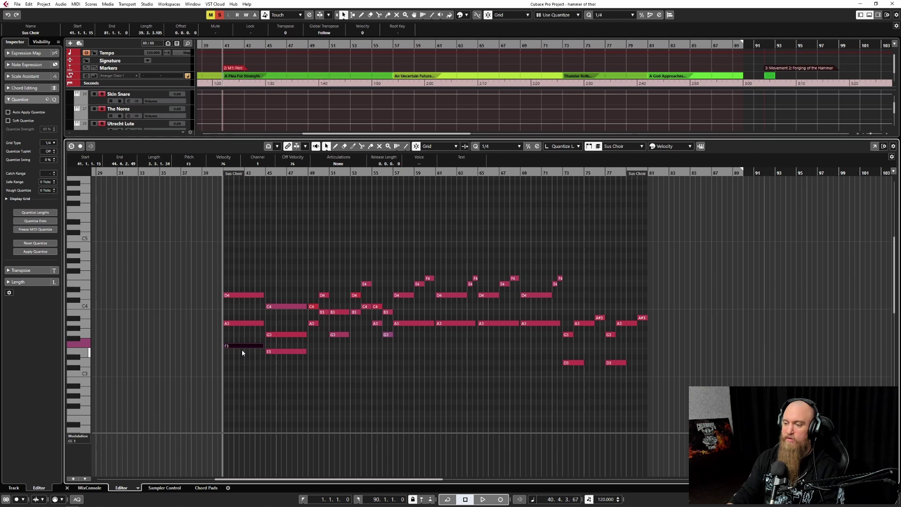
pyautogui.press('F3')
pyautogui.press('F3')
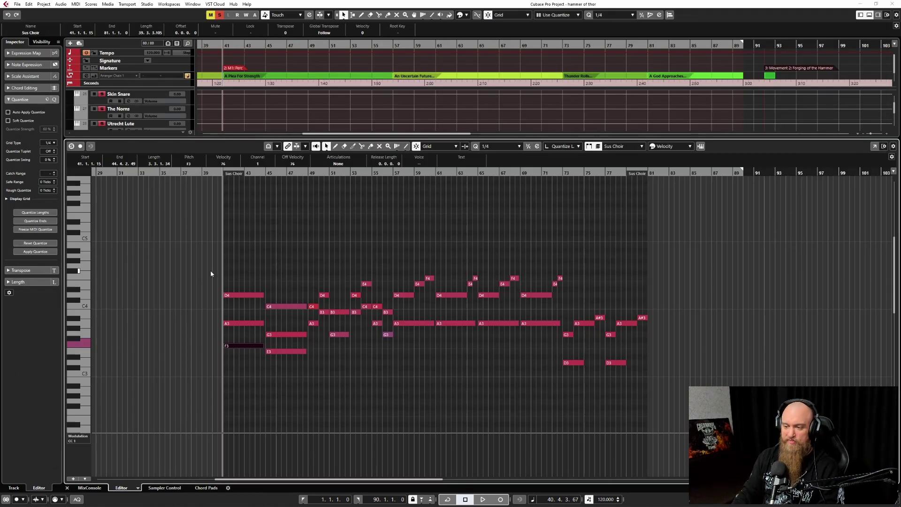
pyautogui.hotkey('ctrl', 'e')
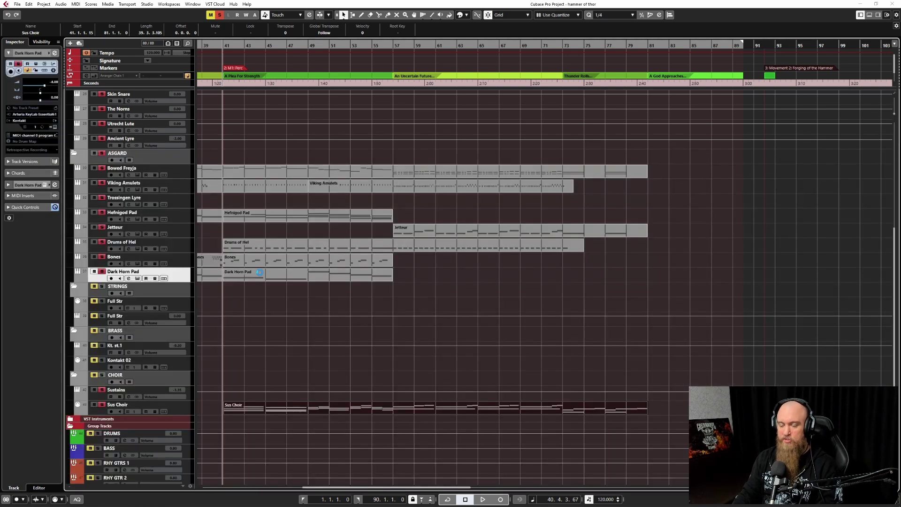
# Play the arrangement from just before bar 39 into the A Plea For Strength section and stop playback.
pyautogui.hscroll(-5, 261, 276)
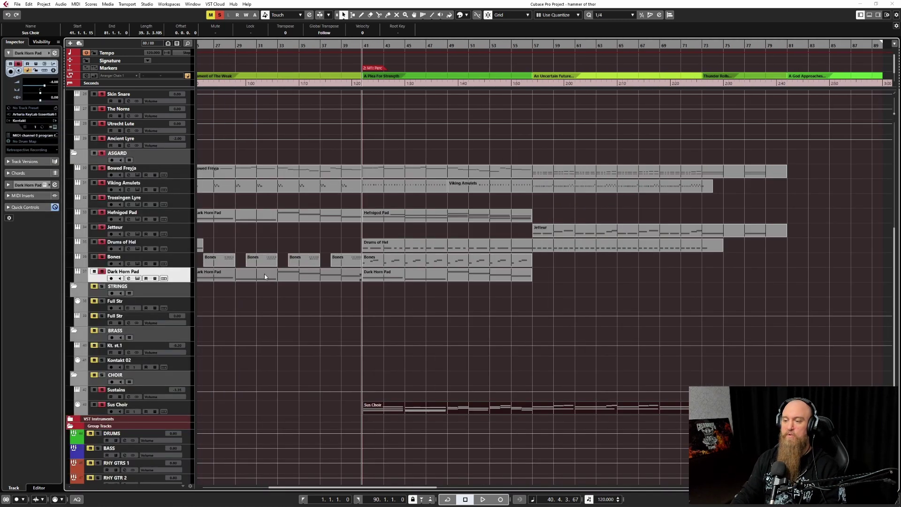
pyautogui.click(339, 292)
pyautogui.press('space')
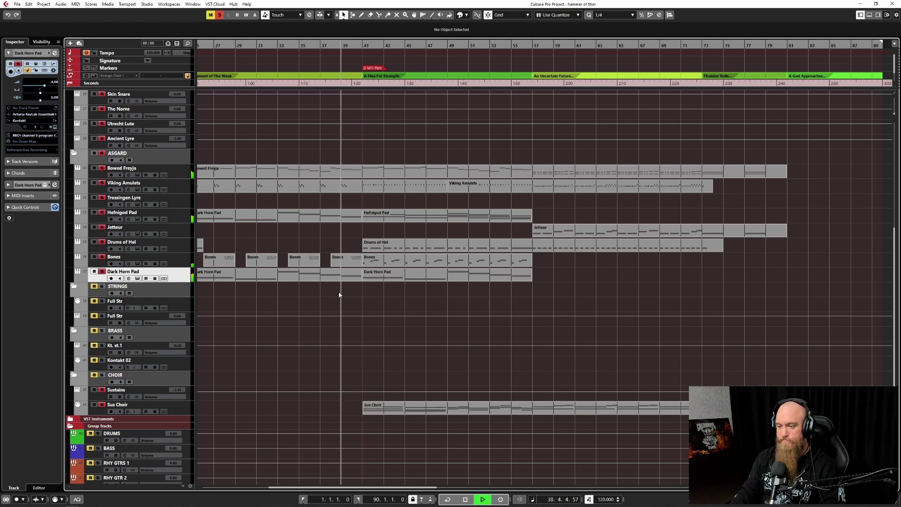
pyautogui.hscroll(1, 338, 307)
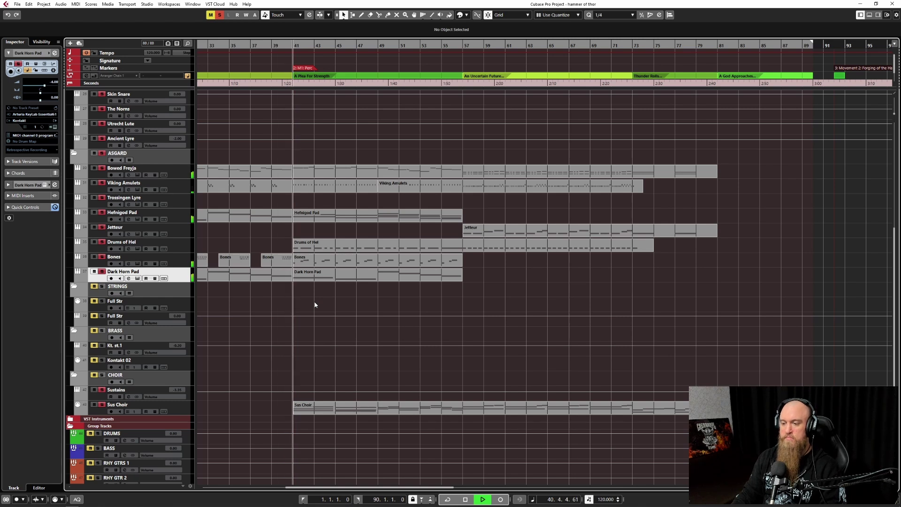
pyautogui.scroll(5, 315, 306)
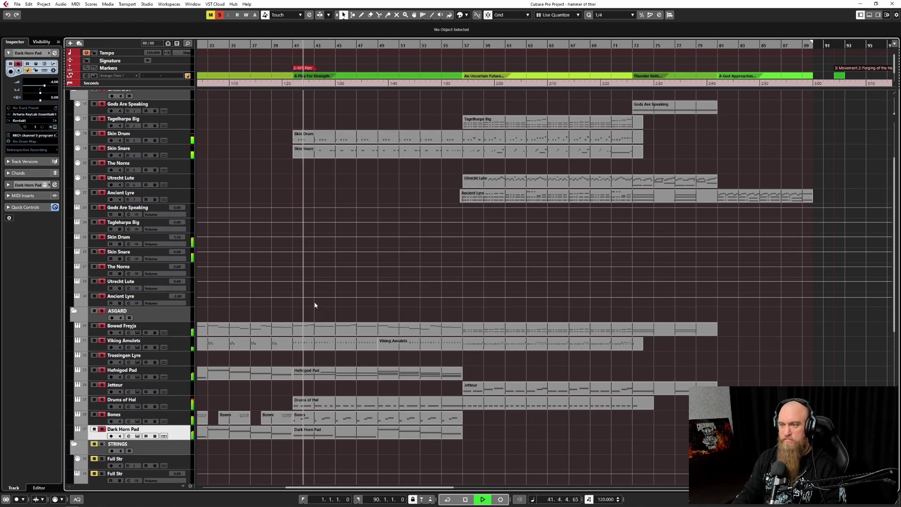
pyautogui.scroll(3, 314, 305)
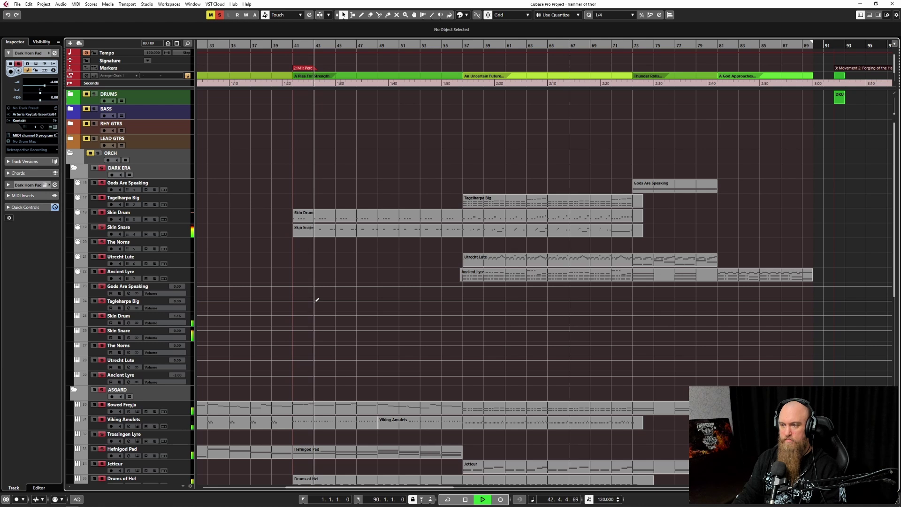
pyautogui.scroll(-3, 316, 300)
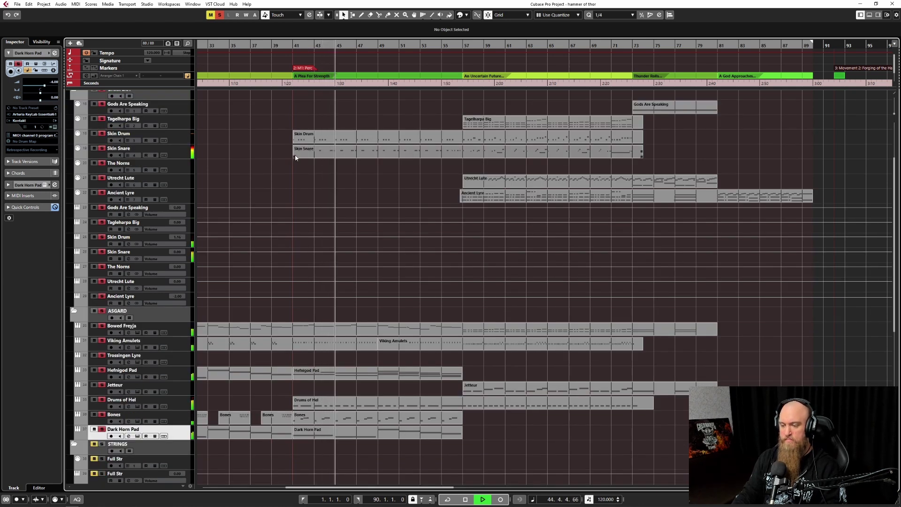
pyautogui.press('space')
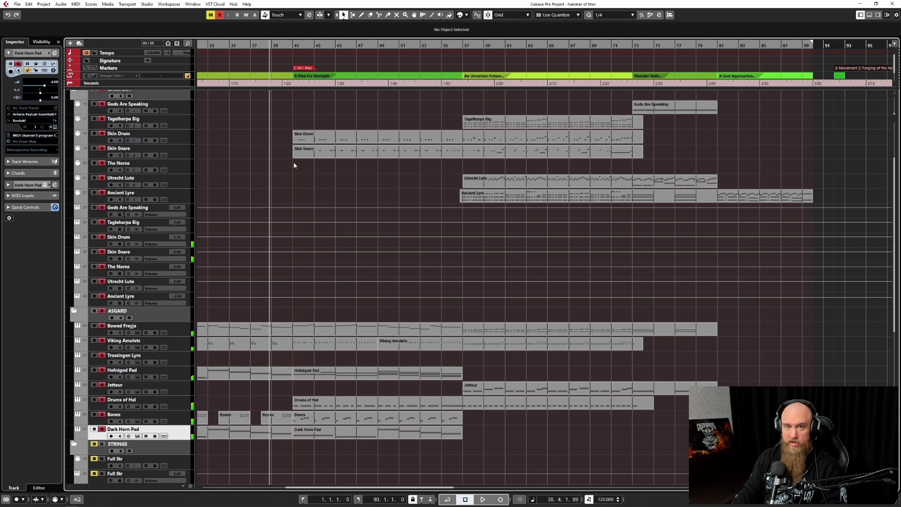
# Open the Skin Drum and Skin Snare parts together to examine their rhythm notes up close, and close the note editor.
pyautogui.moveTo(287, 161); pyautogui.dragTo(311, 142)
pyautogui.doubleClick(311, 142)
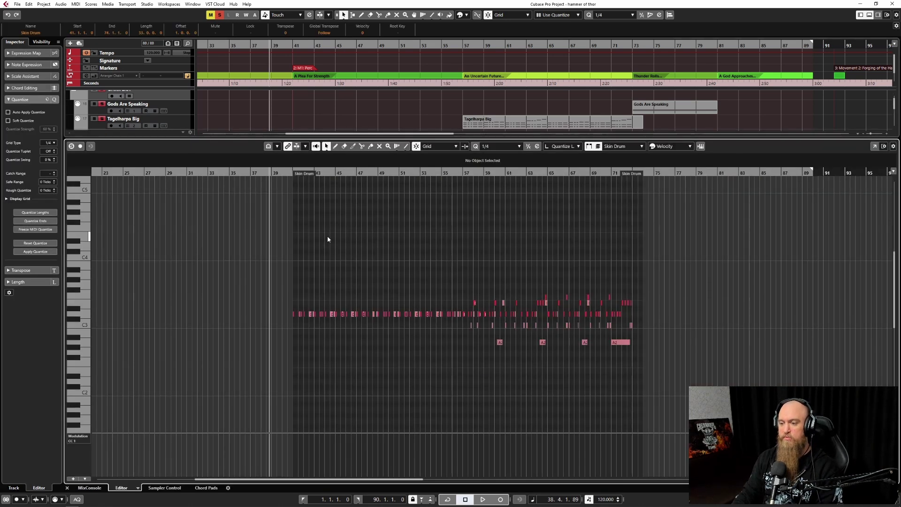
pyautogui.press('h')
pyautogui.press('h')
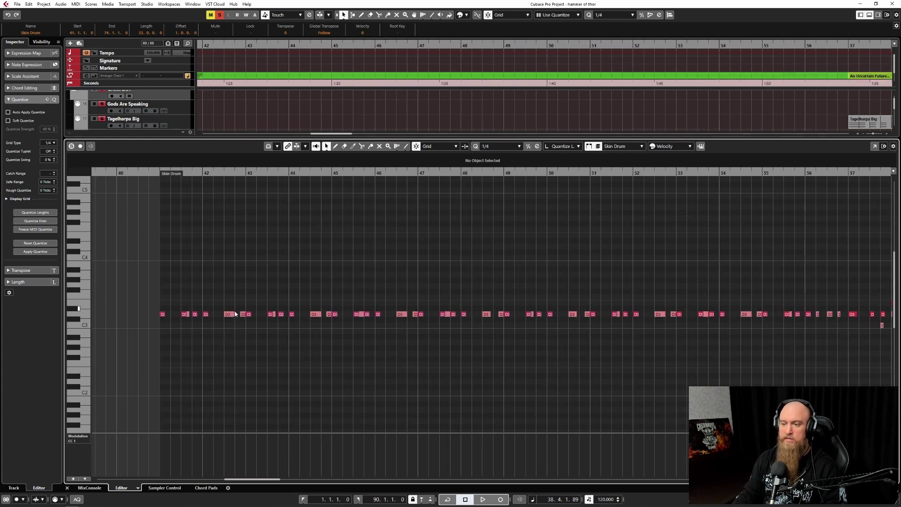
pyautogui.hotkey('ctrl', 'e')
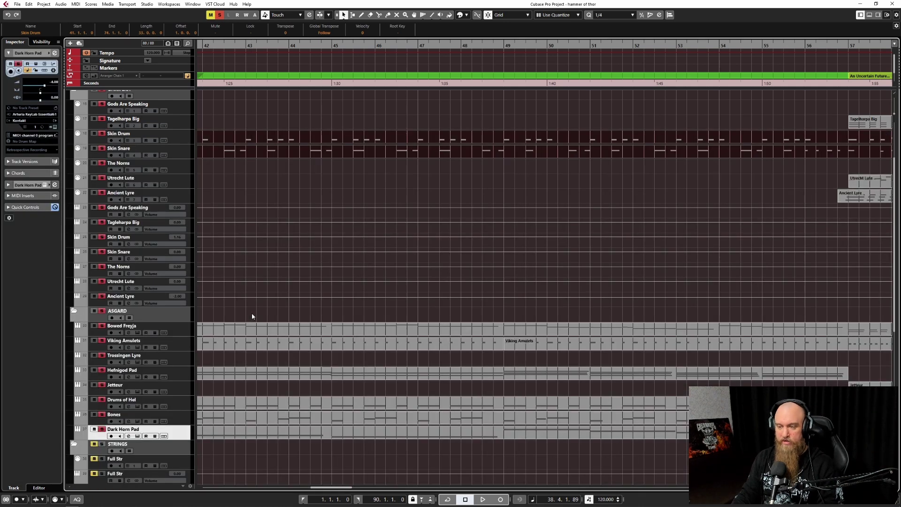
# Open the Drums of Hel part to examine its rhythm and velocities, and close the note editor.
pyautogui.keyDown('ctrl'); pyautogui.scroll(-3, 266, 257); pyautogui.keyUp('ctrl')
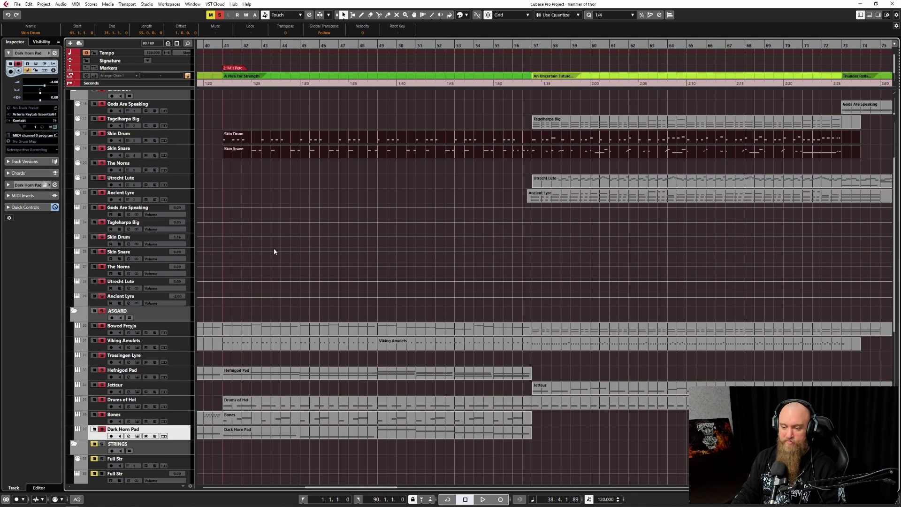
pyautogui.scroll(-4, 275, 248)
pyautogui.click(240, 250)
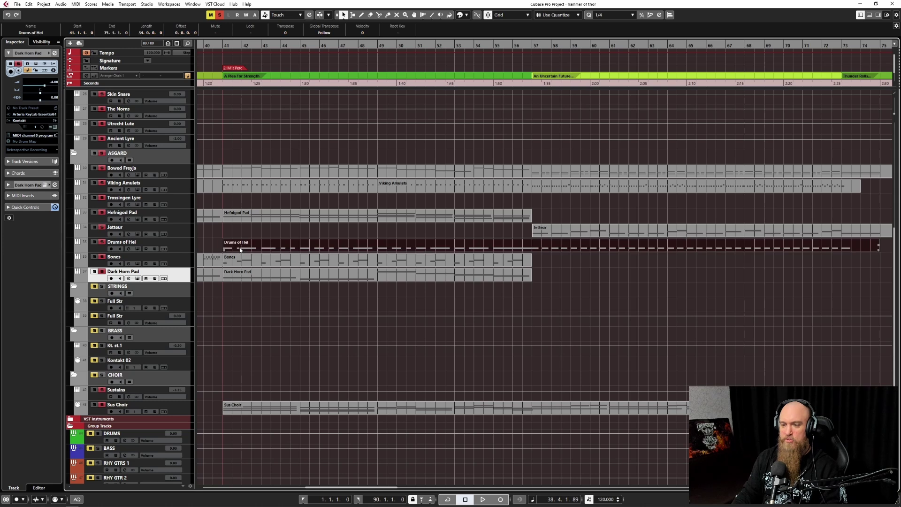
pyautogui.hotkey('ctrl', 'e')
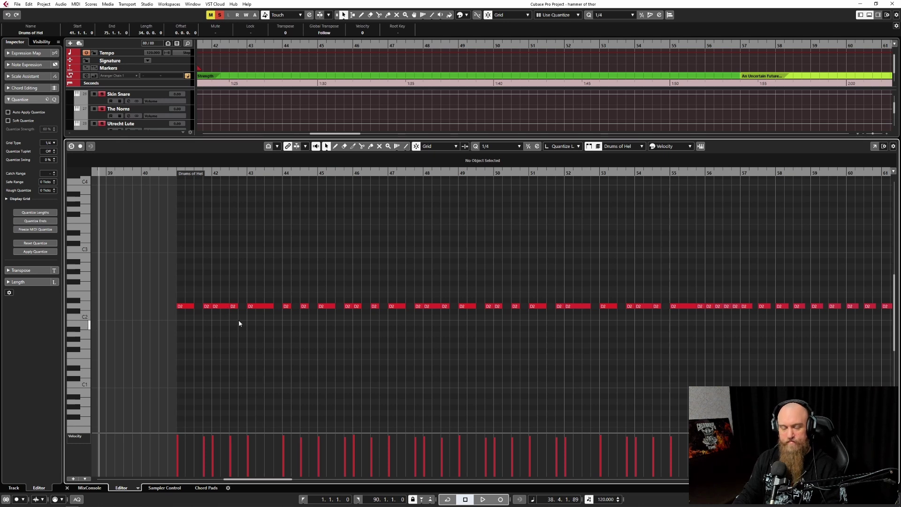
pyautogui.hotkey('ctrl', 'alt', 'e')
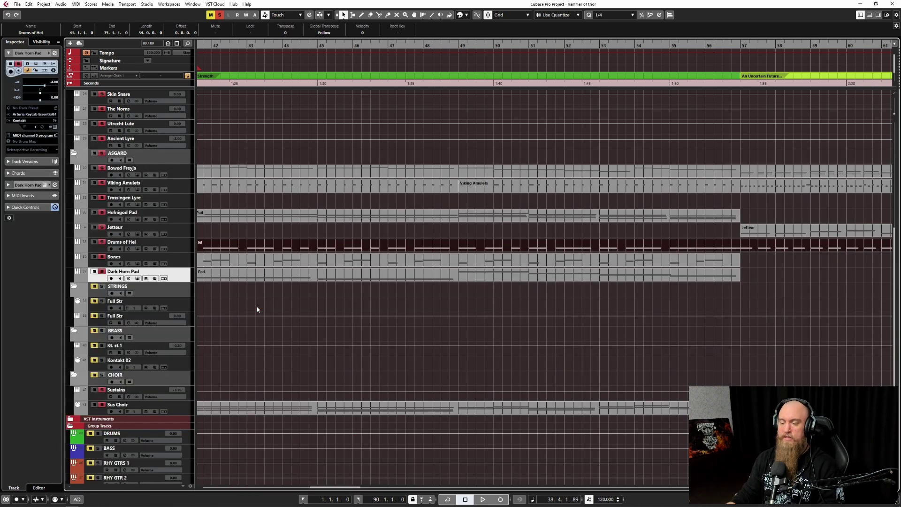
# Select the Skin Drum and Skin Snare parts and compare the arranged parts across the A Plea For Strength and An Uncertain Future sections.
pyautogui.press('g')
pyautogui.press('g')
pyautogui.press('g')
pyautogui.scroll(5, 257, 310)
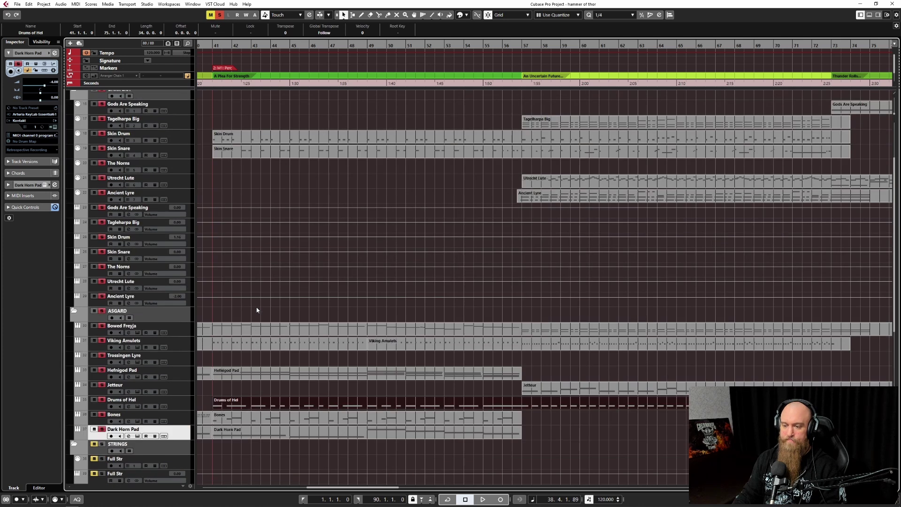
pyautogui.press('g')
pyautogui.hscroll(-3, 333, 240)
pyautogui.moveTo(345, 138); pyautogui.dragTo(392, 181)
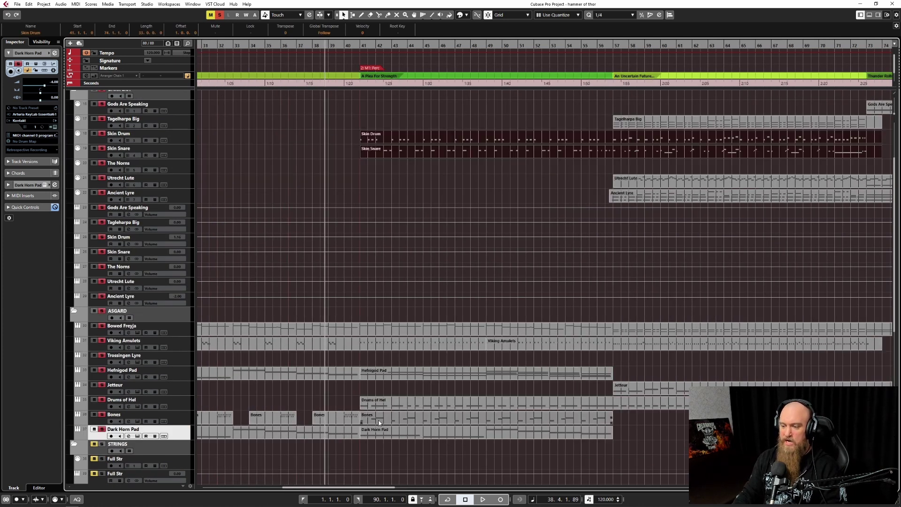
pyautogui.hscroll(-6, 379, 423)
pyautogui.hscroll(9, 333, 425)
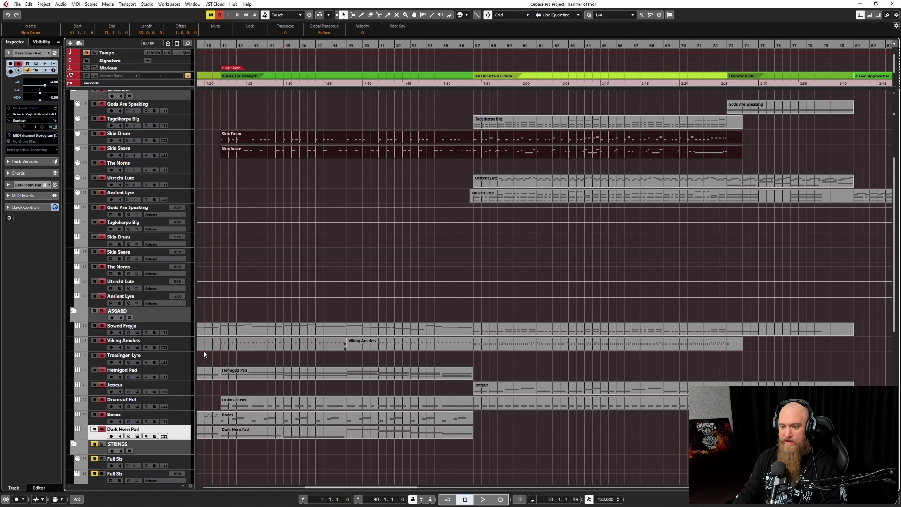
pyautogui.scroll(3, 219, 356)
pyautogui.scroll(-3, 363, 361)
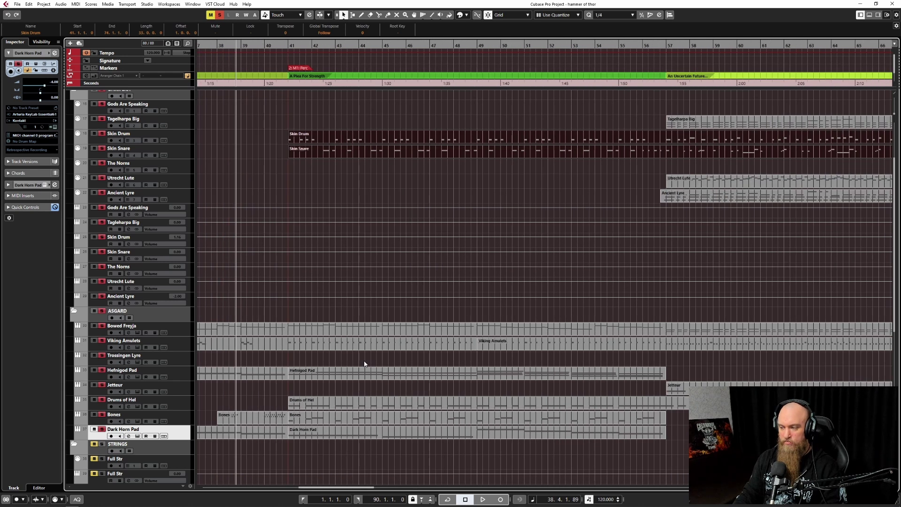
pyautogui.hscroll(3, 605, 358)
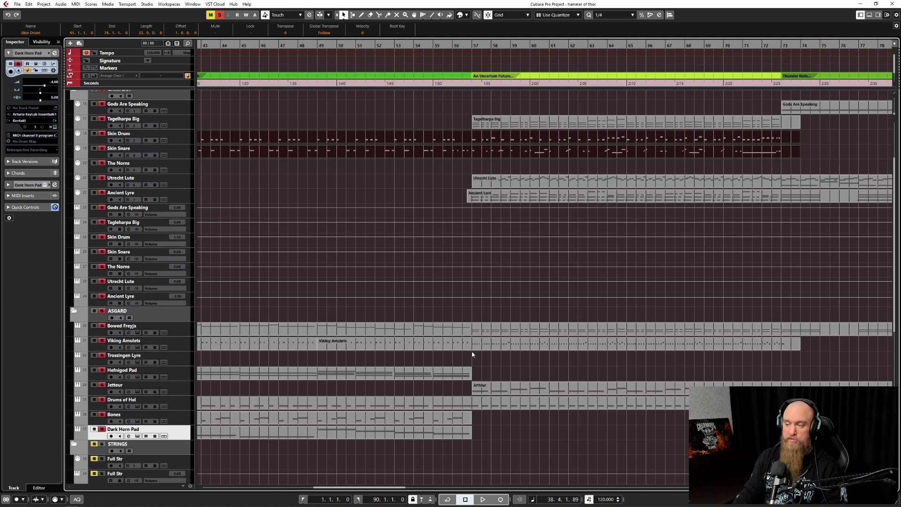
pyautogui.scroll(-2, 473, 351)
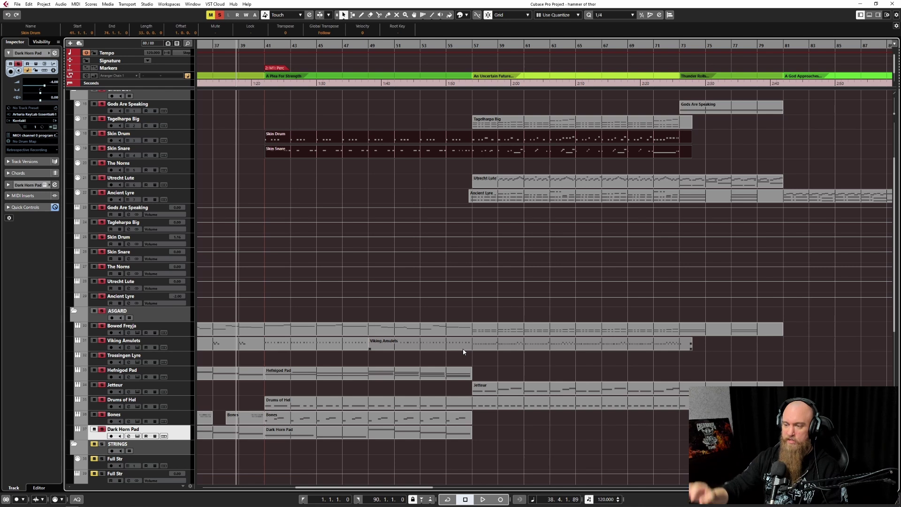
# Play the arrangement from just before bar 49 into the An Uncertain Future section and stop playback.
pyautogui.click(365, 202)
pyautogui.press('space')
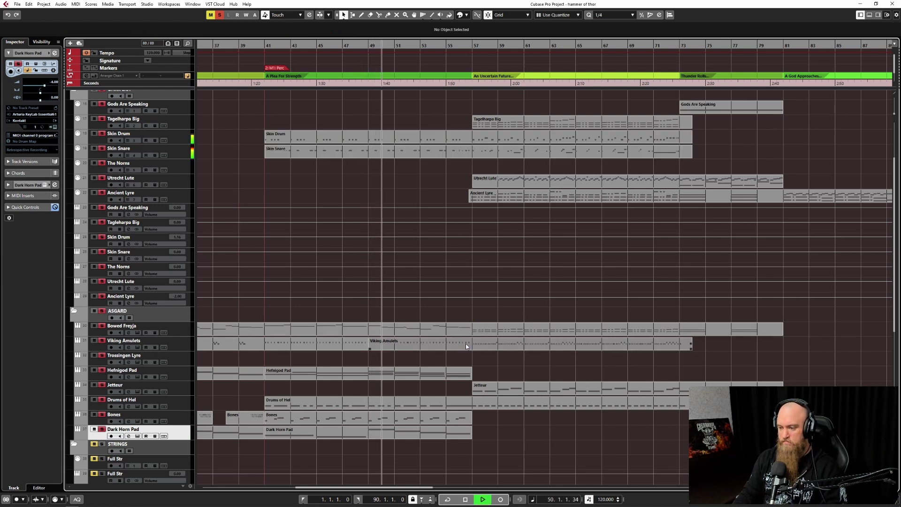
pyautogui.scroll(2, 466, 344)
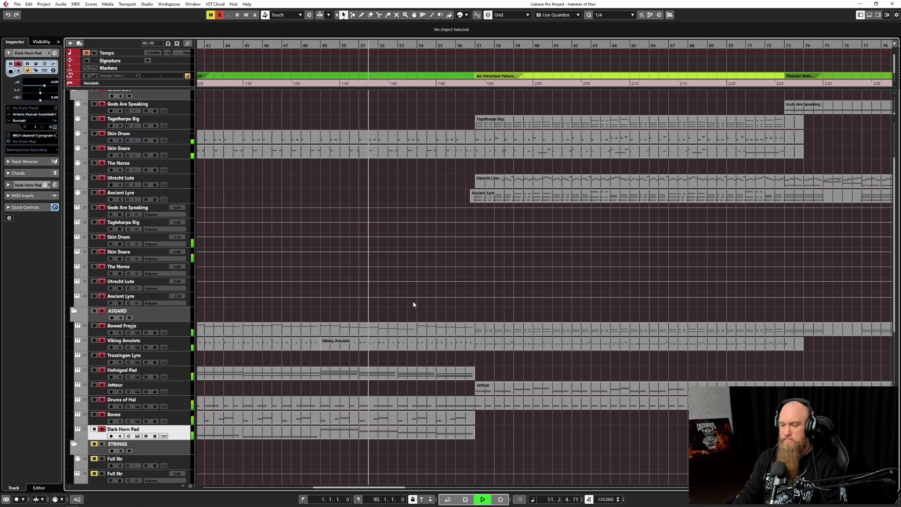
pyautogui.hscroll(3, 413, 305)
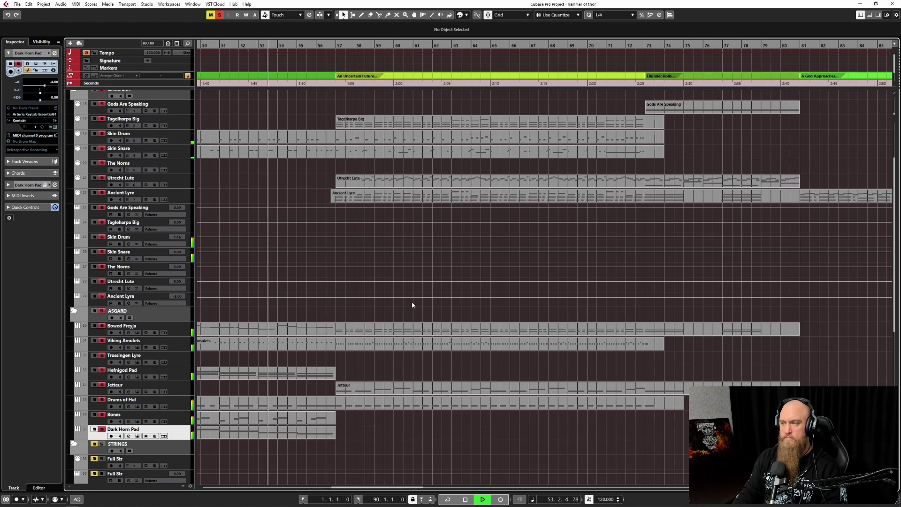
pyautogui.hscroll(2, 412, 305)
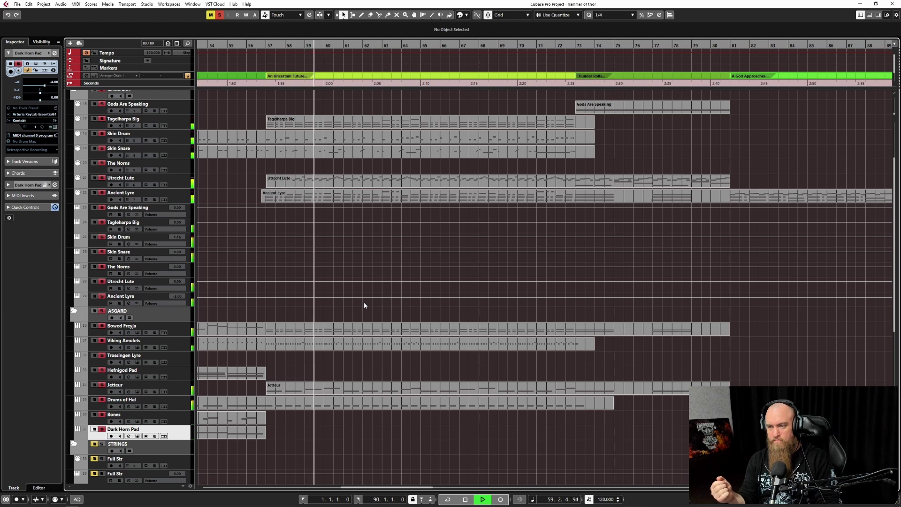
pyautogui.press('space')
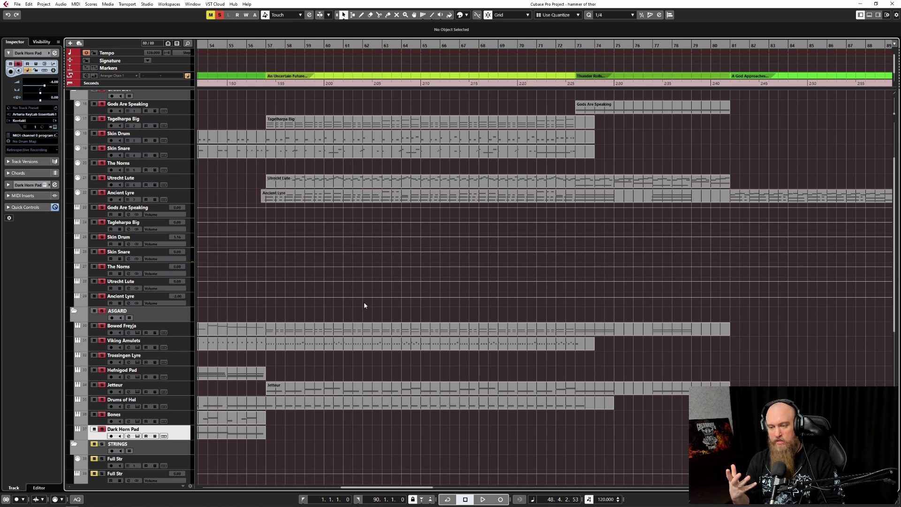
# Select the Viking Amulets part and the Bowed Freyja part in turn and compare how they run across the arrangement's sections.
pyautogui.moveTo(509, 361); pyautogui.dragTo(408, 347)
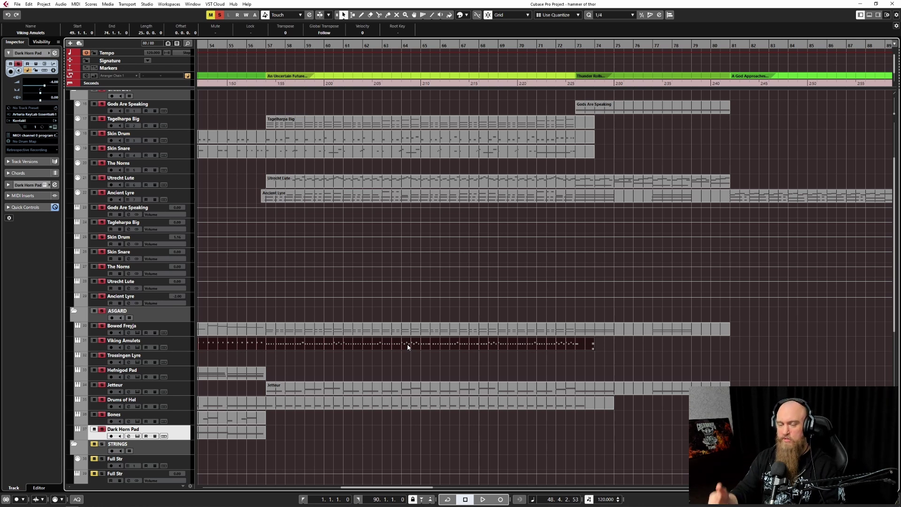
pyautogui.hotkey('shift', 'f')
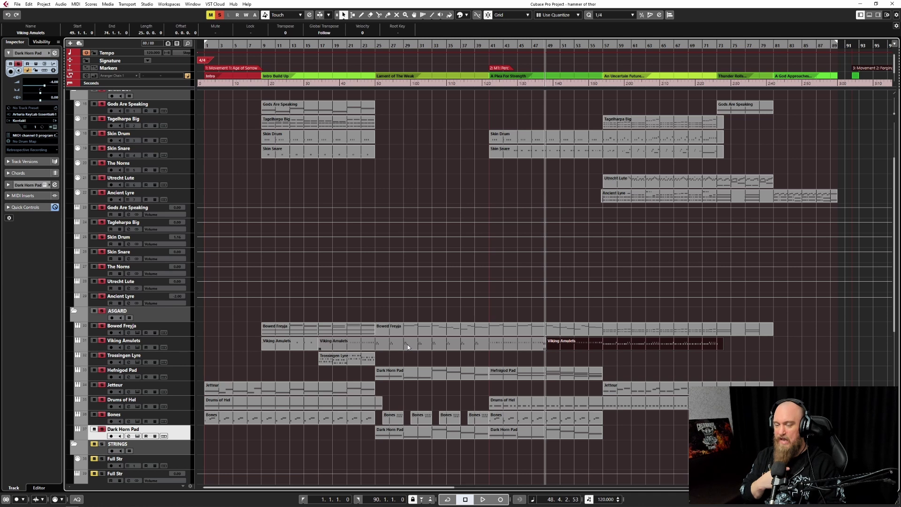
pyautogui.moveTo(217, 313); pyautogui.dragTo(475, 318)
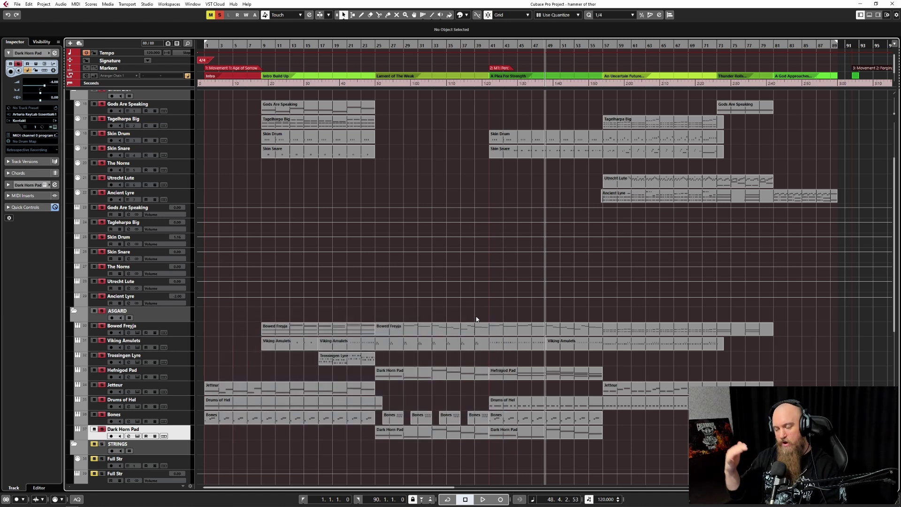
pyautogui.hscroll(3, 476, 319)
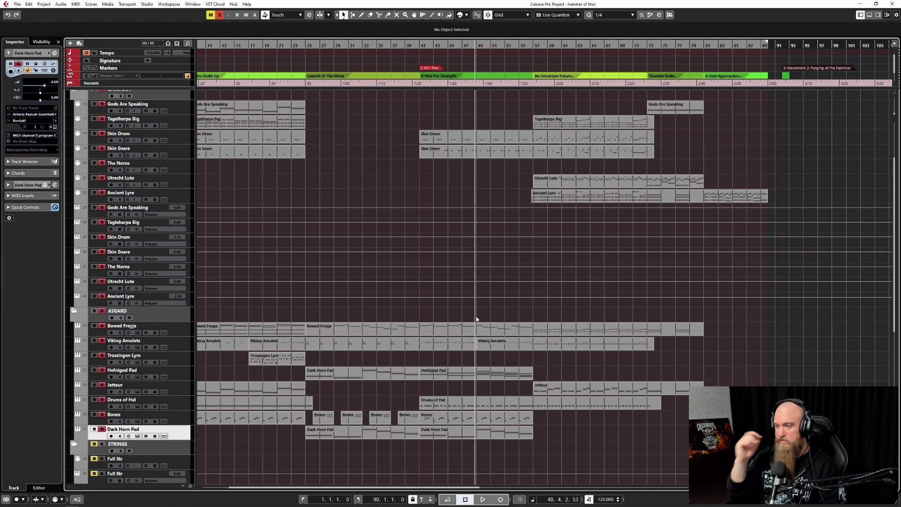
pyautogui.hscroll(3, 477, 319)
pyautogui.scroll(2, 467, 317)
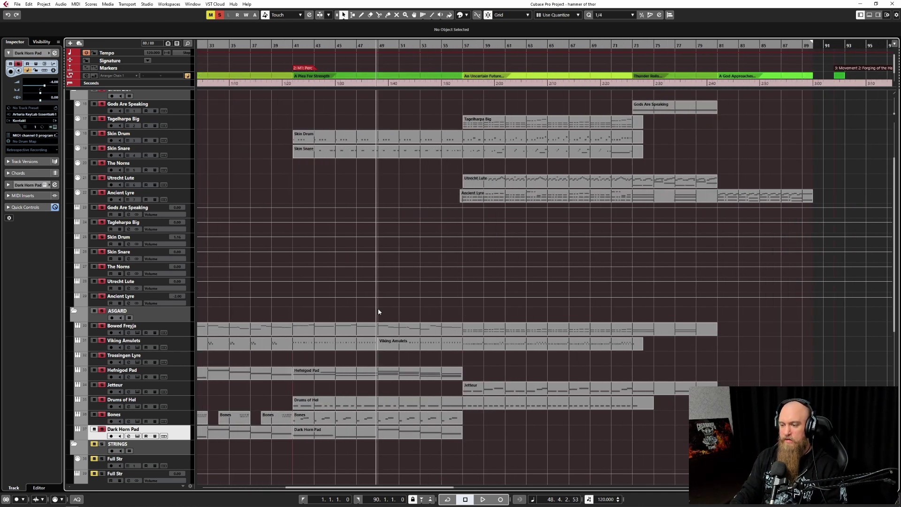
pyautogui.hscroll(-4, 294, 305)
pyautogui.moveTo(302, 307); pyautogui.dragTo(578, 330)
pyautogui.hscroll(4, 524, 318)
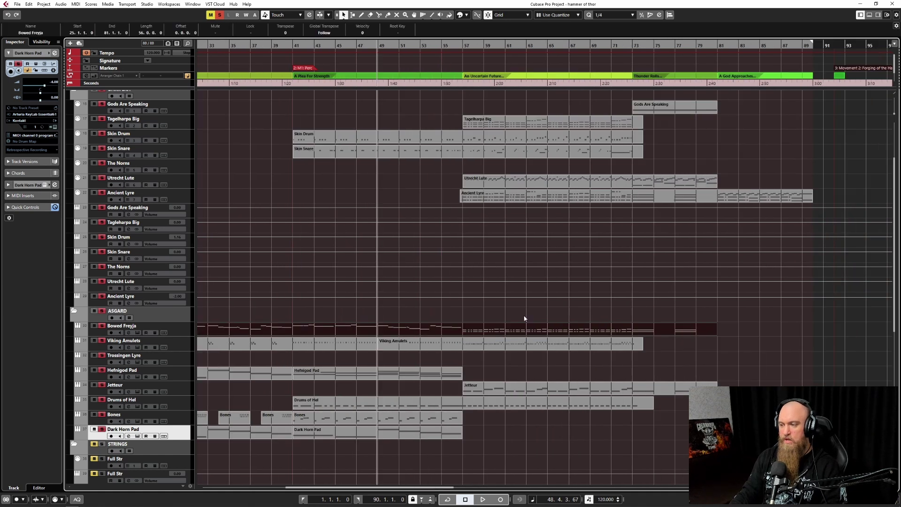
# Play the opening of the An Uncertain Future section from just before bar 57 with the Utrecht Lute part selected, and stop playback.
pyautogui.click(461, 314)
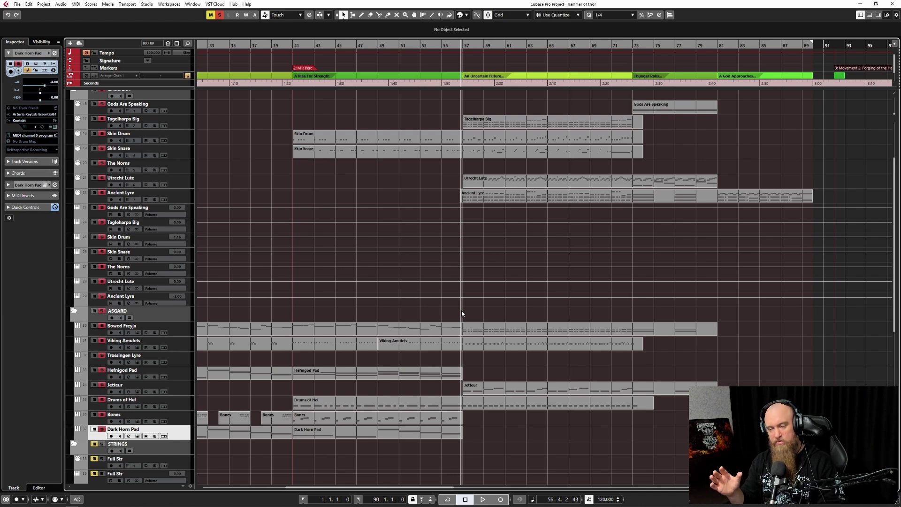
pyautogui.hscroll(3, 461, 310)
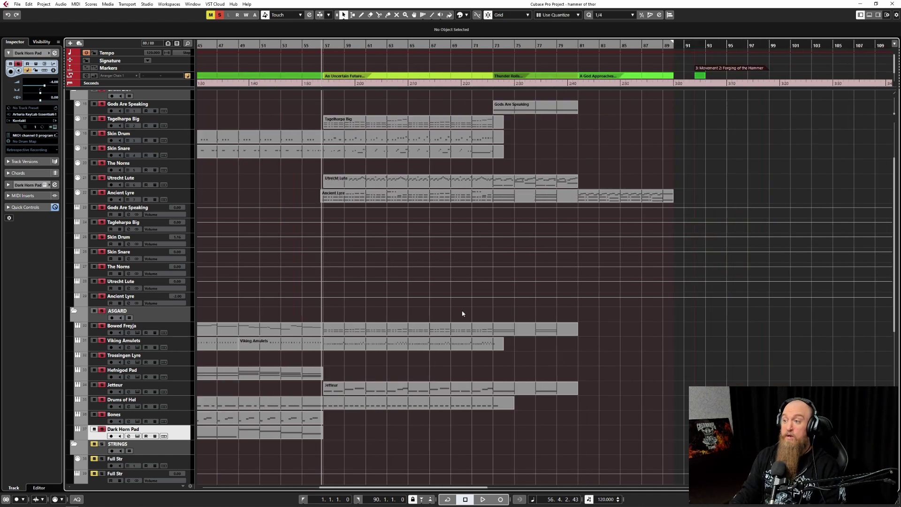
pyautogui.scroll(3, 420, 297)
pyautogui.click(263, 125)
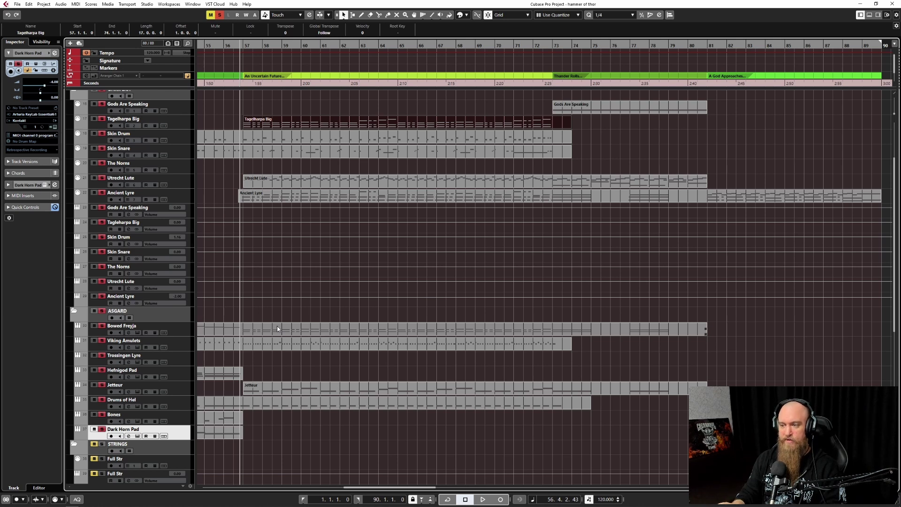
pyautogui.click(238, 183)
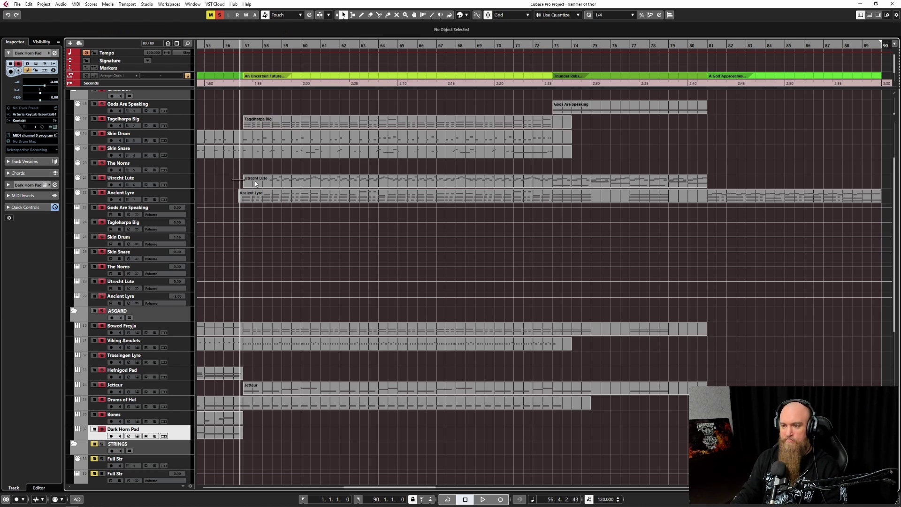
pyautogui.click(245, 182)
pyautogui.press('space')
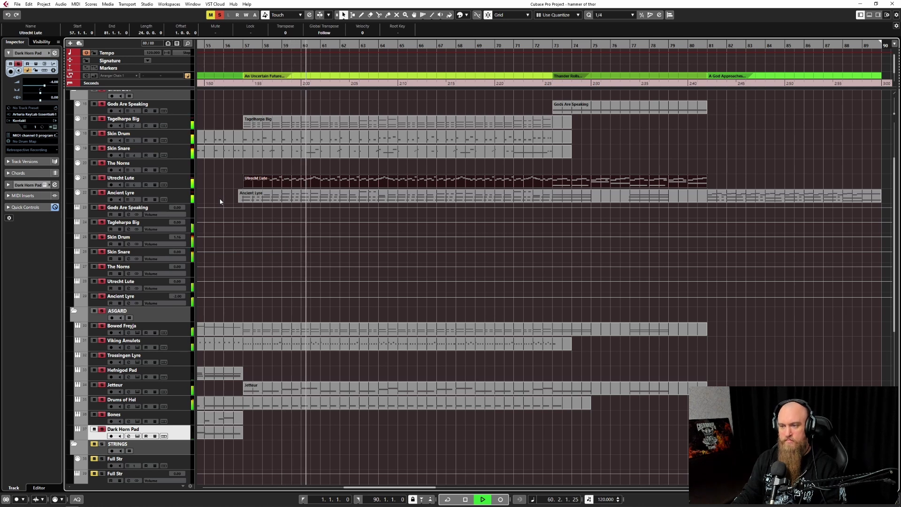
pyautogui.click(230, 192)
pyautogui.press('space')
pyautogui.click(230, 193)
# Clear all mutes and solos, solo the Ancient Lyre track, play it from just before bar 57 and stop playback.
pyautogui.click(219, 15)
pyautogui.click(210, 15)
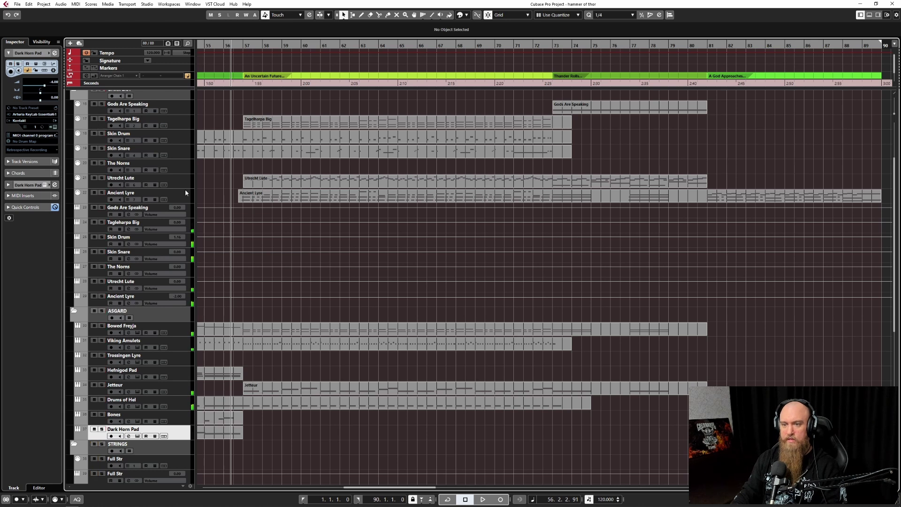
pyautogui.click(185, 190)
pyautogui.press('s')
pyautogui.click(233, 201)
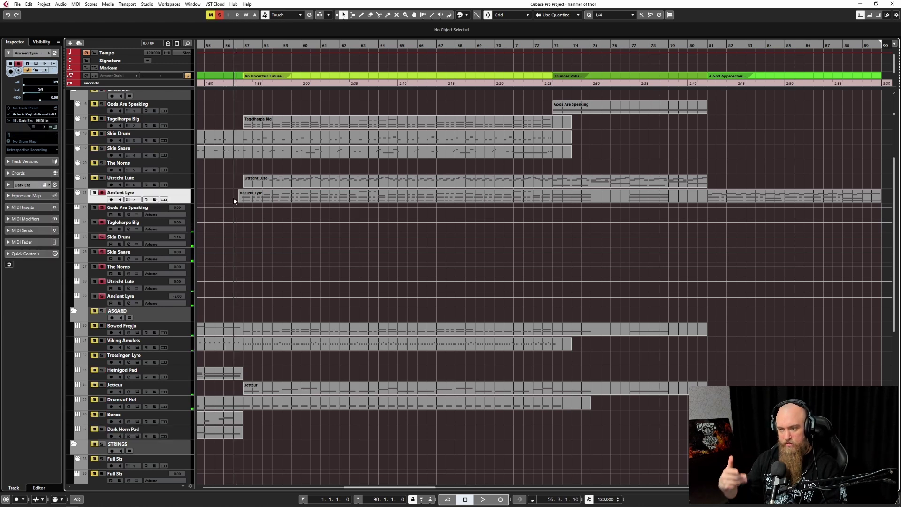
pyautogui.press('space')
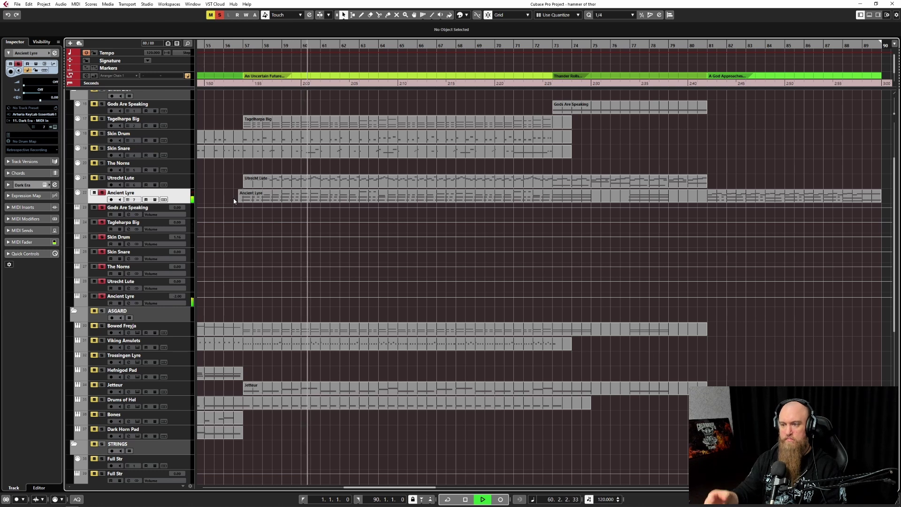
pyautogui.press('space')
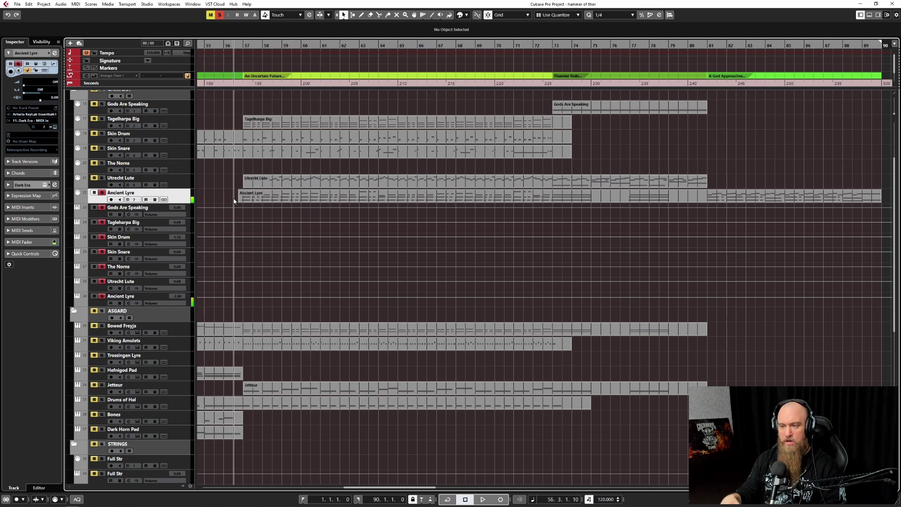
# Solo the Utrecht Lute track alongside the Ancient Lyre and play both from just before bar 57.
pyautogui.click(103, 180)
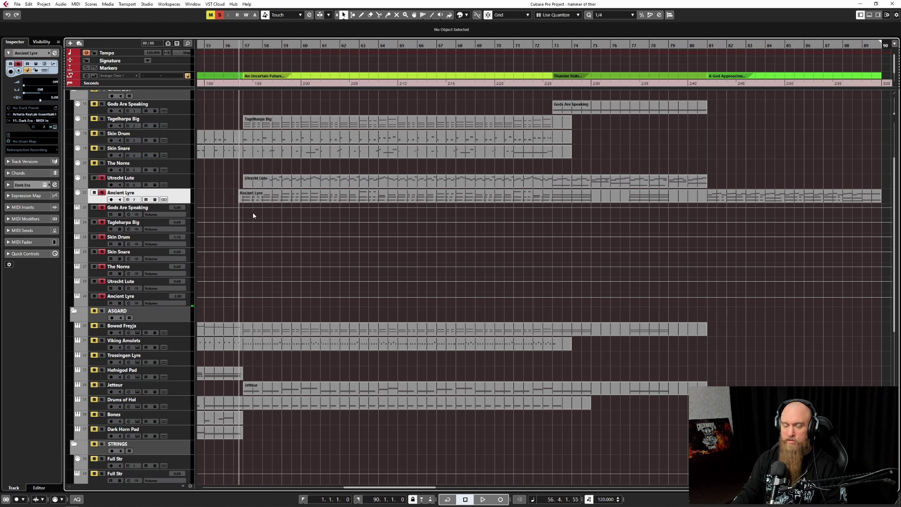
pyautogui.press('space')
pyautogui.scroll(4, 253, 214)
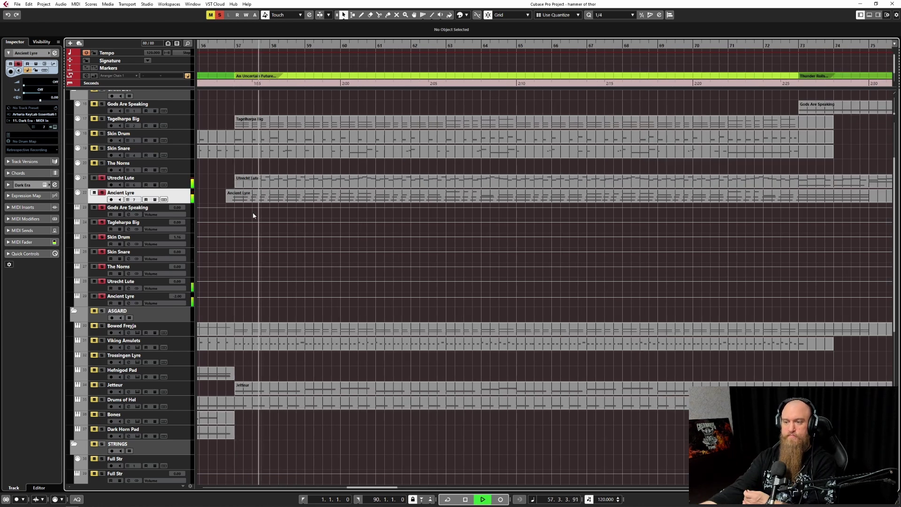
# Examine the Utrecht Lute notes alone and together with the Ancient Lyre notes during playback, stop playback and close the note editor.
pyautogui.doubleClick(267, 180)
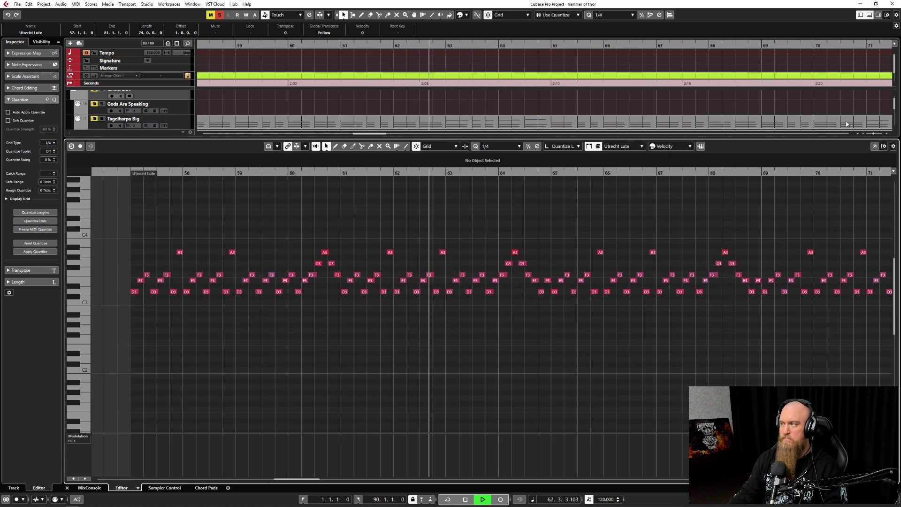
pyautogui.hotkey('ctrl', 'e')
pyautogui.doubleClick(350, 181)
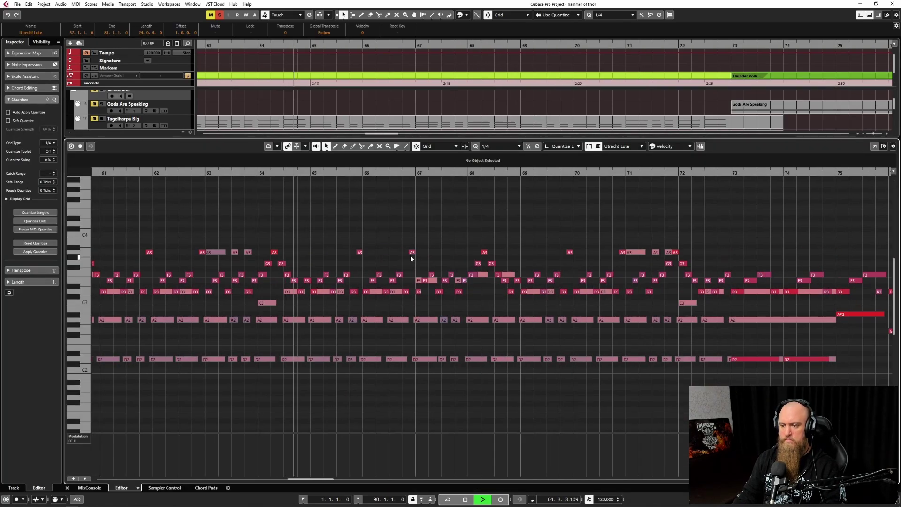
pyautogui.press('space')
pyautogui.hotkey('ctrl', 'e')
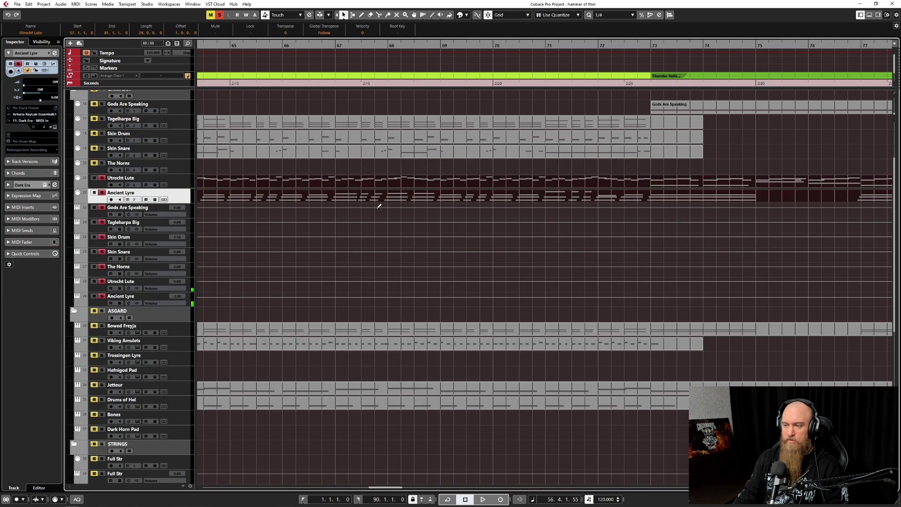
# Add the Skin Snare and Skin Drum tracks to the soloed instruments, play from bar 57 and stop playback.
pyautogui.scroll(-4, 379, 206)
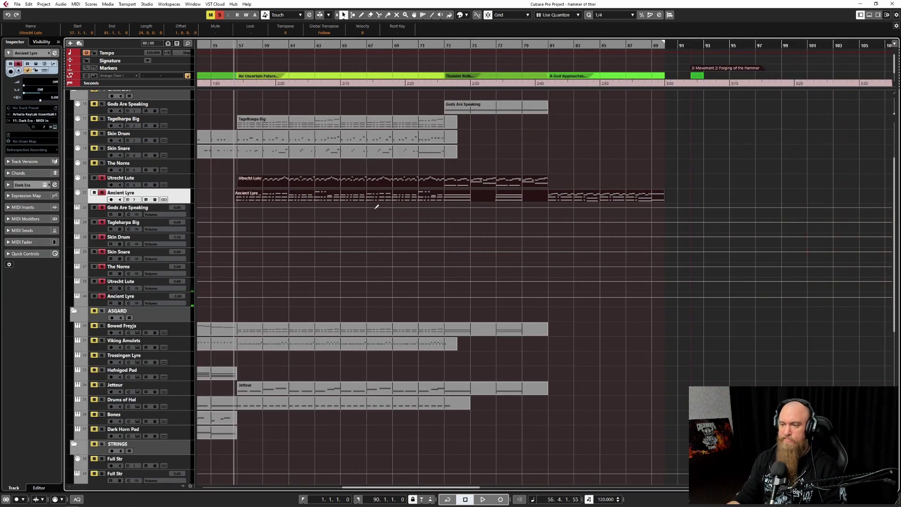
pyautogui.click(237, 166)
pyautogui.scroll(1, 237, 167)
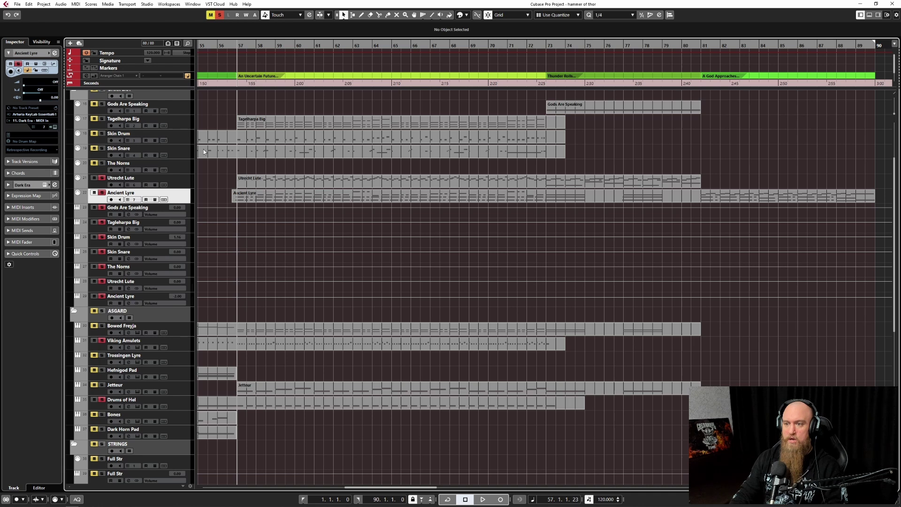
pyautogui.click(181, 149)
pyautogui.click(183, 136)
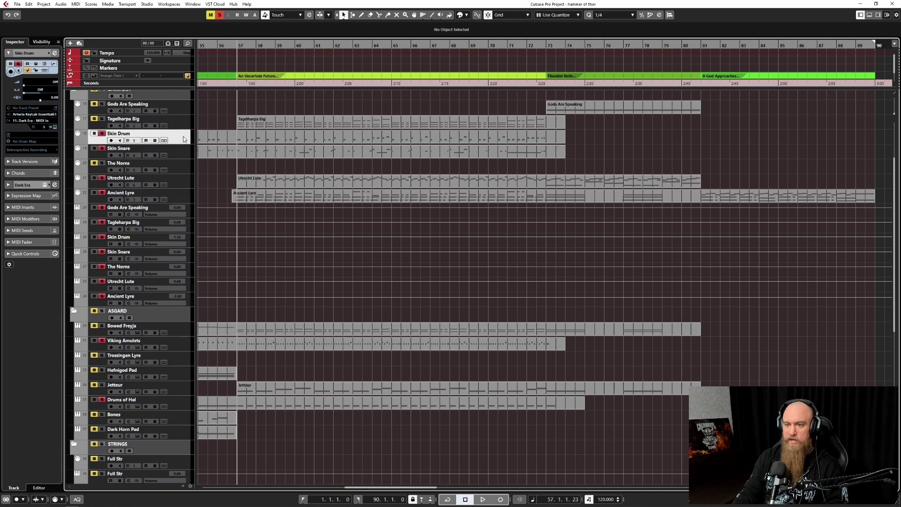
pyautogui.scroll(3, 239, 150)
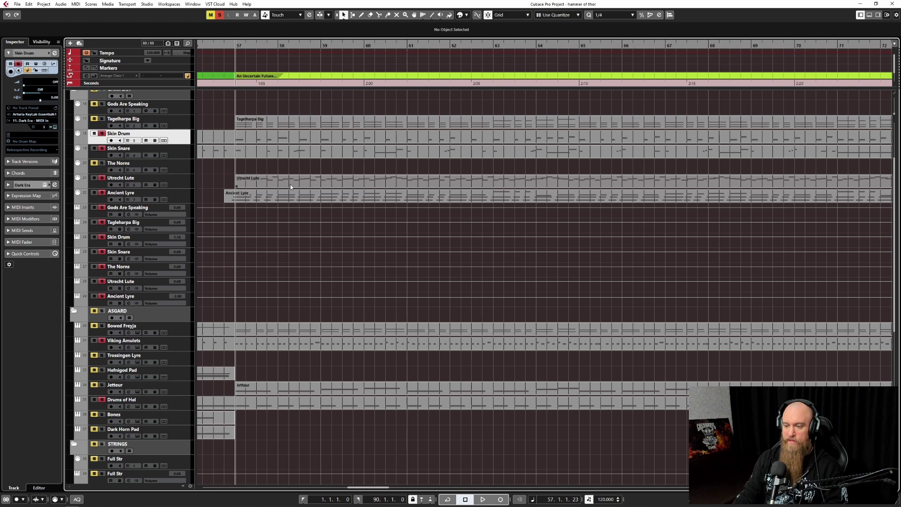
pyautogui.press('space')
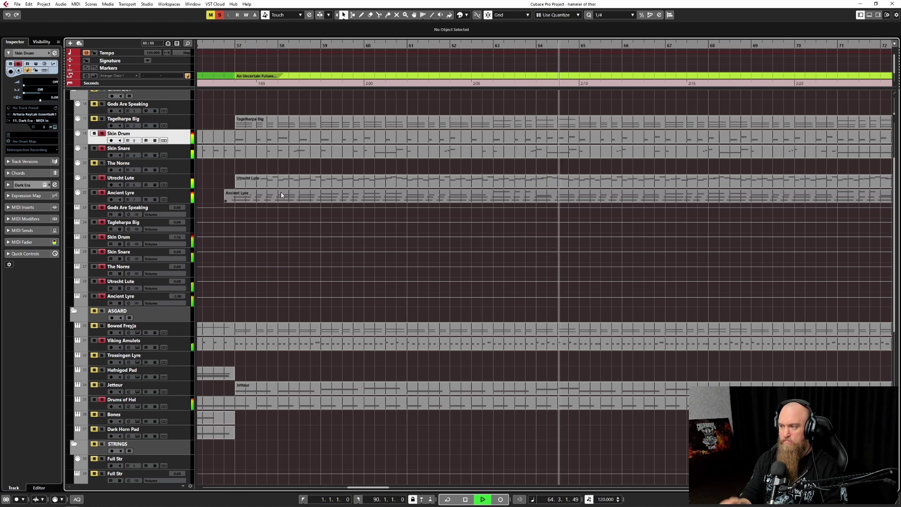
pyautogui.press('space')
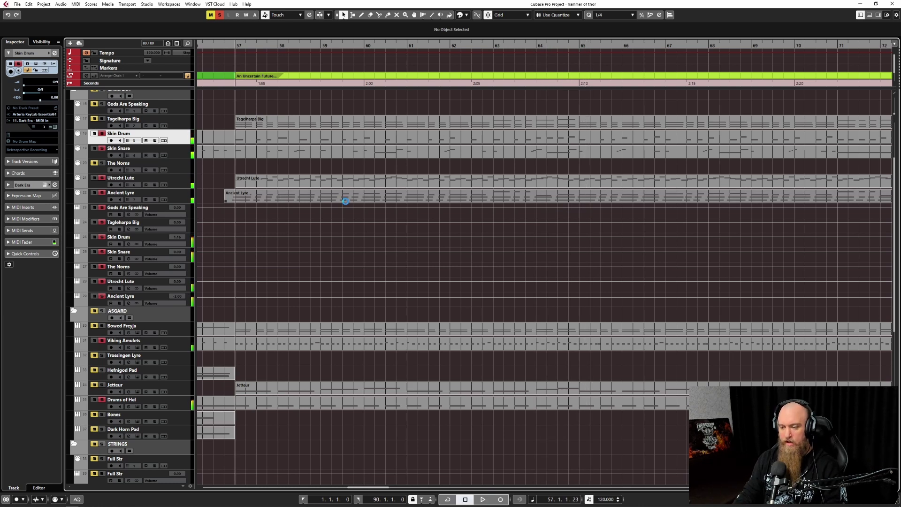
# Clear all solos and mutes, play the full arrangement from bar 57 while viewing the DARK ERA, ASGARD and CHOIR tracks, and stop.
pyautogui.scroll(-5, 458, 264)
pyautogui.scroll(-4, 458, 265)
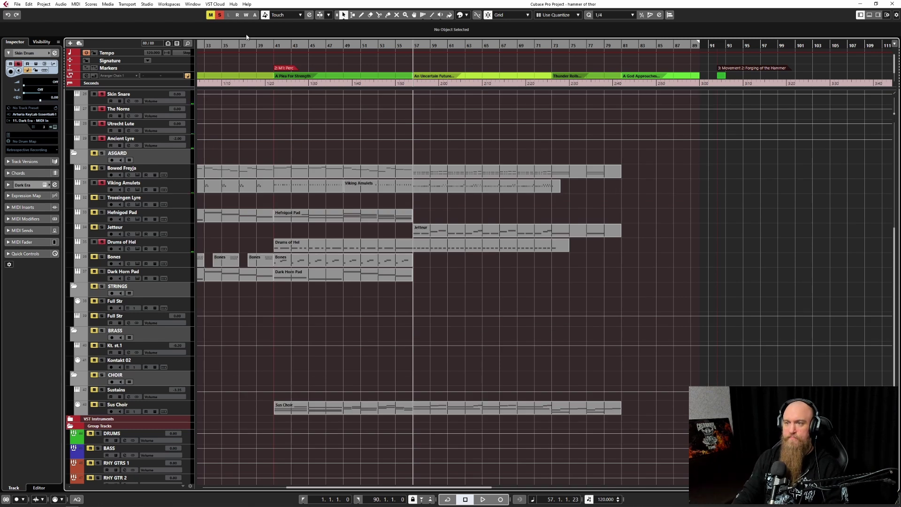
pyautogui.click(223, 16)
pyautogui.press('space')
pyautogui.hscroll(4, 441, 253)
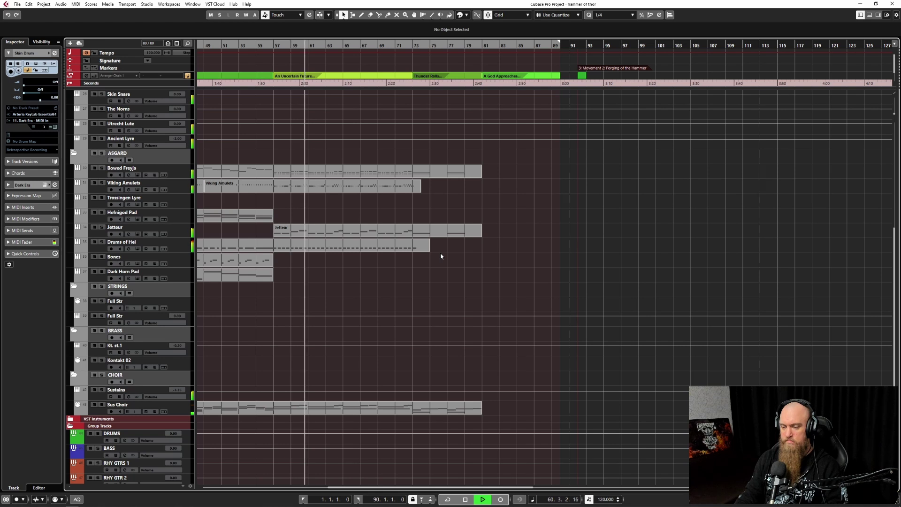
pyautogui.scroll(8, 440, 256)
pyautogui.scroll(-4, 441, 255)
pyautogui.scroll(4, 441, 255)
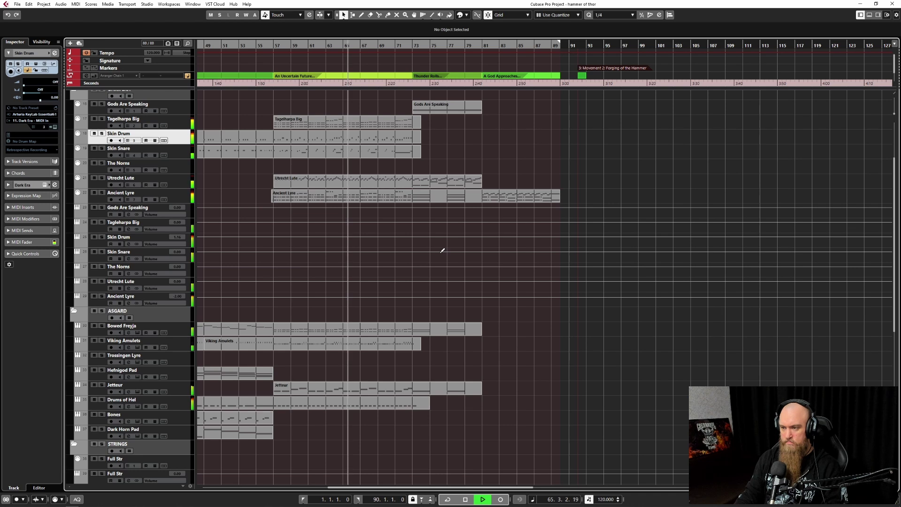
pyautogui.press('space')
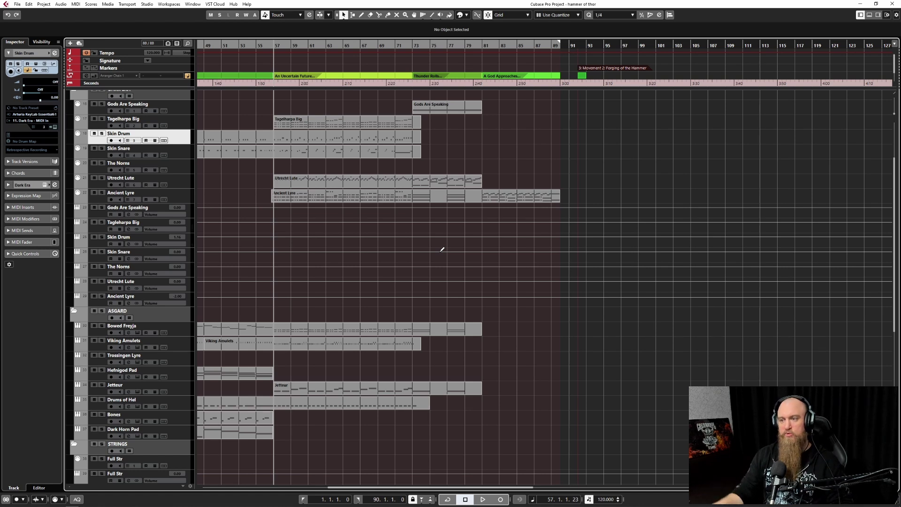
# Open the Tagelharpa Big part, select all its notes to examine the melody and velocities, and close the note editor.
pyautogui.doubleClick(328, 122)
pyautogui.moveTo(251, 320); pyautogui.dragTo(475, 385)
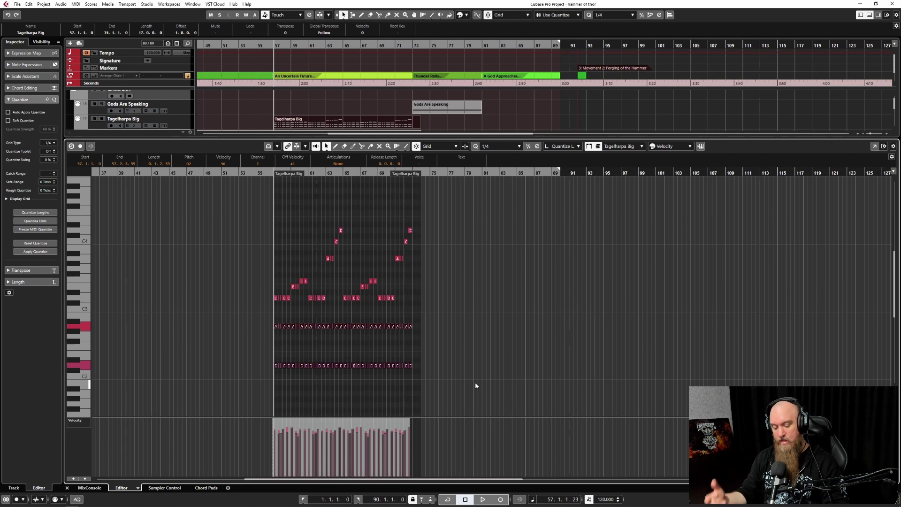
pyautogui.press('Return')
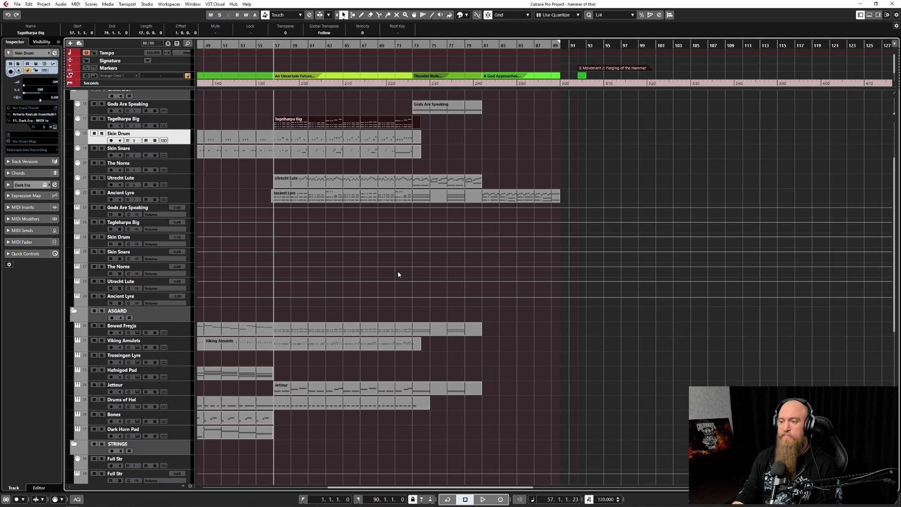
# Play the full arrangement from late in bar 71 through the transition into the section starting at bar 73.
pyautogui.scroll(3, 398, 275)
pyautogui.click(410, 169)
pyautogui.click(409, 169)
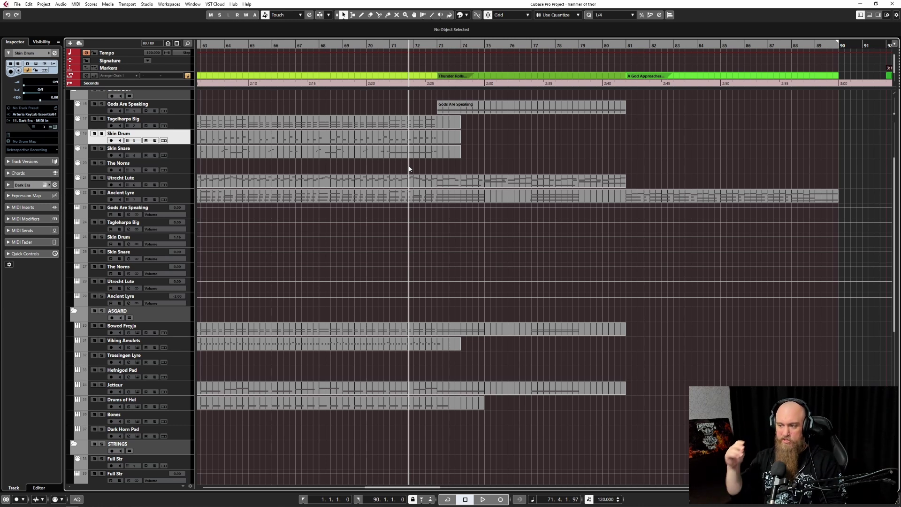
pyautogui.press('space')
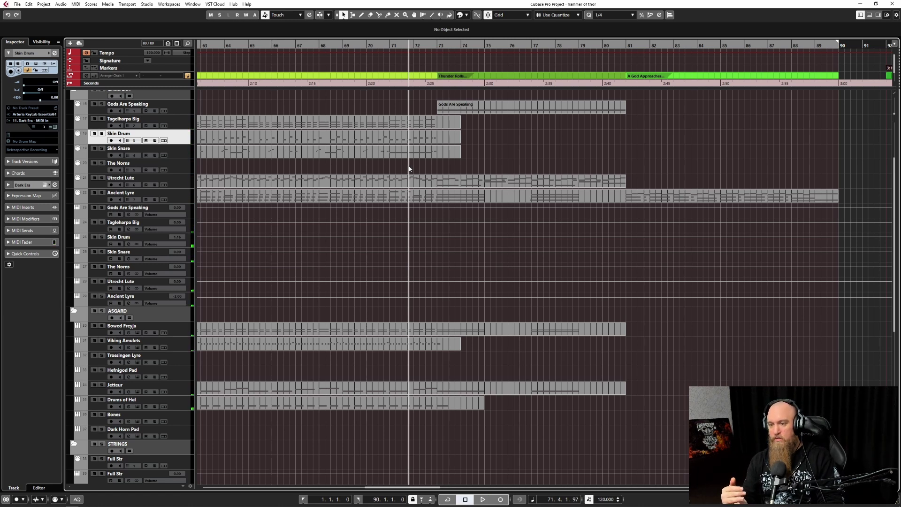
pyautogui.press('space')
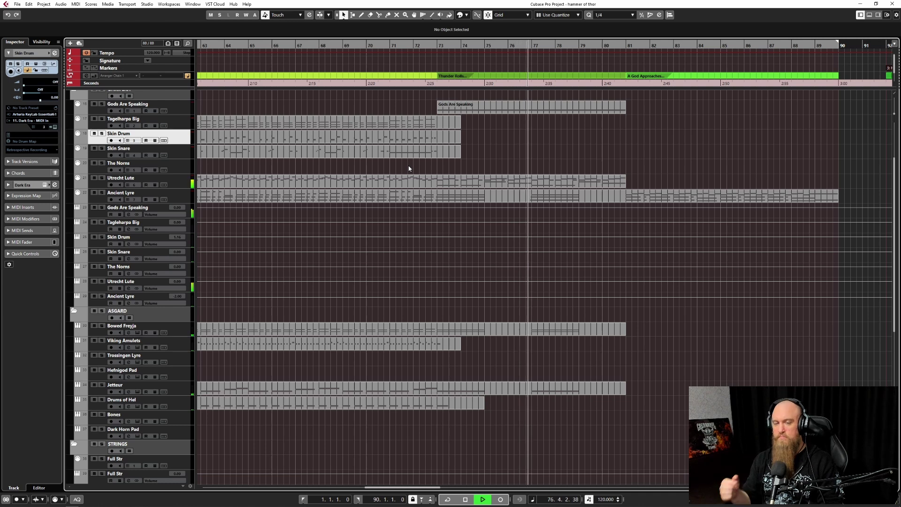
# Open the Utrecht Lute and Ancient Lyre parts together, follow their notes during playback past bar 81, stop, and close the note editor.
pyautogui.hscroll(3, 421, 173)
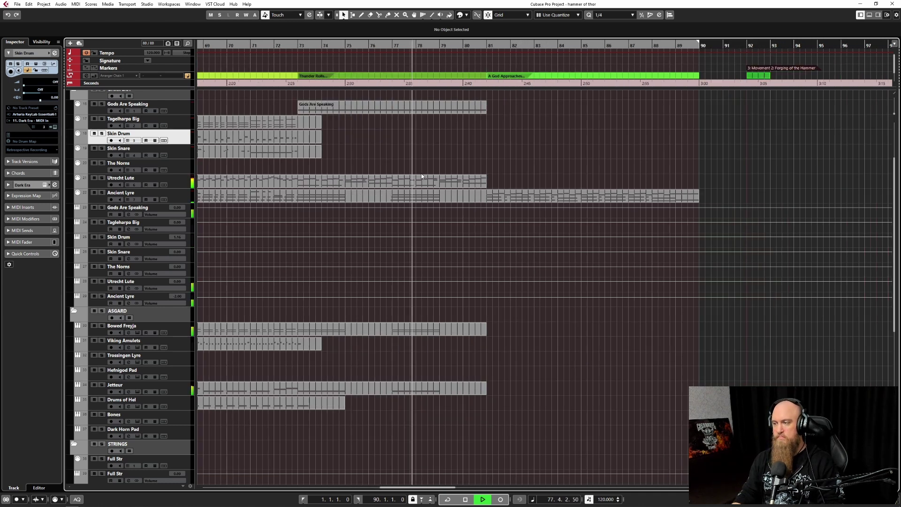
pyautogui.moveTo(424, 157); pyautogui.dragTo(510, 194)
pyautogui.hotkey('ctrl', 'e')
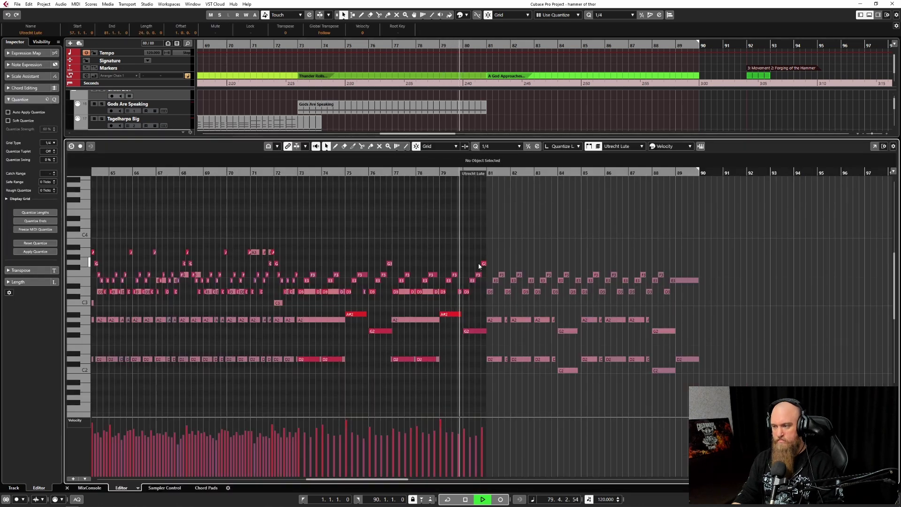
pyautogui.press('h')
pyautogui.press('h')
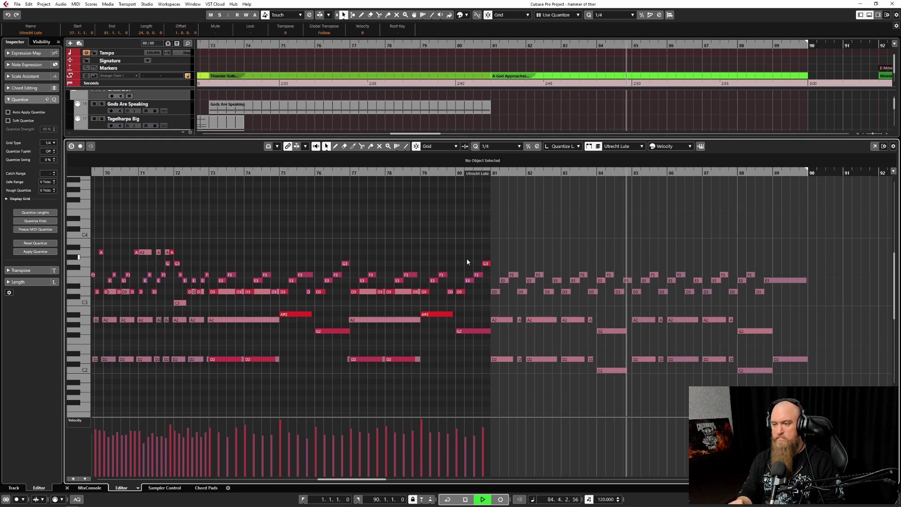
pyautogui.press('space')
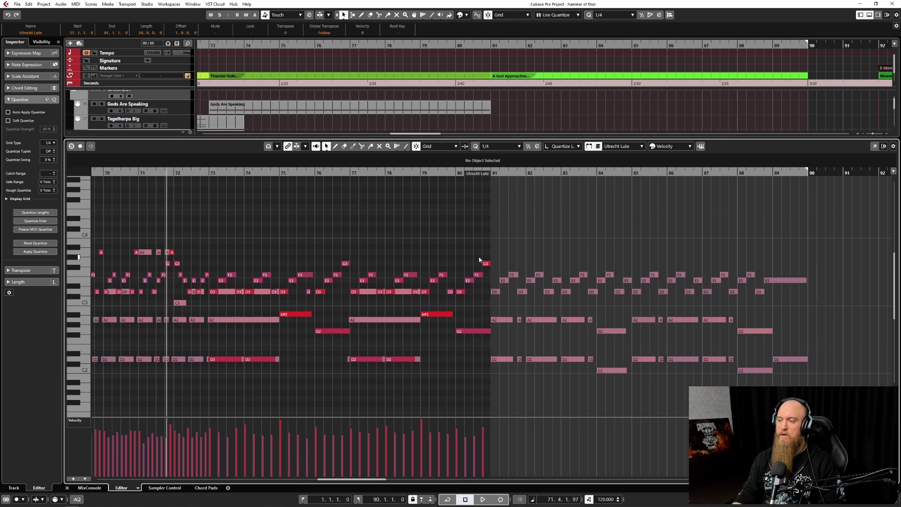
pyautogui.hotkey('ctrl', 'e')
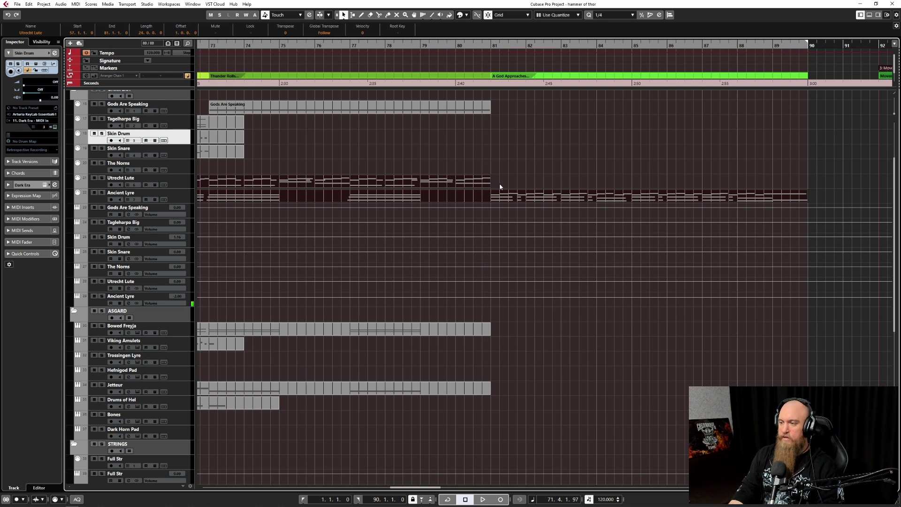
# Select only the Utrecht Lute part to single out its phrases around bars 75 to 77, and show the whole arrangement.
pyautogui.keyDown('ctrl'); pyautogui.scroll(-1, 495, 188); pyautogui.keyUp('ctrl')
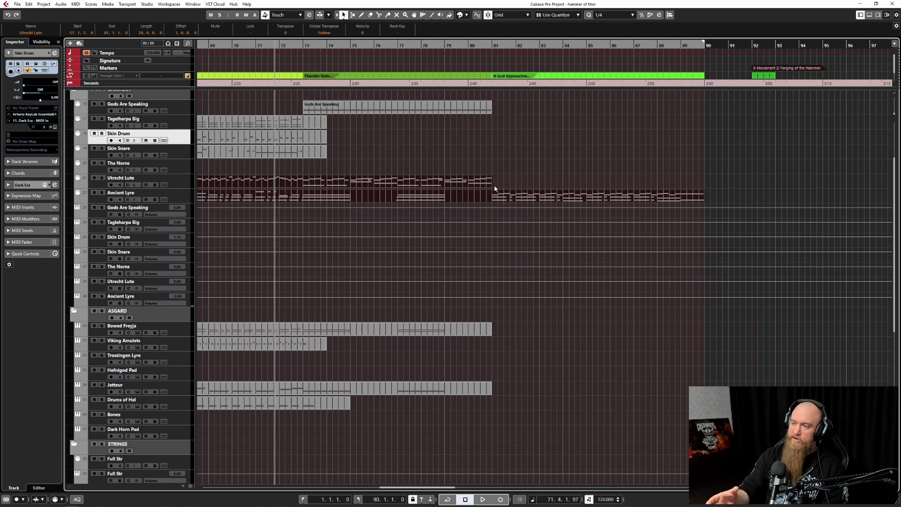
pyautogui.moveTo(352, 162); pyautogui.dragTo(403, 180)
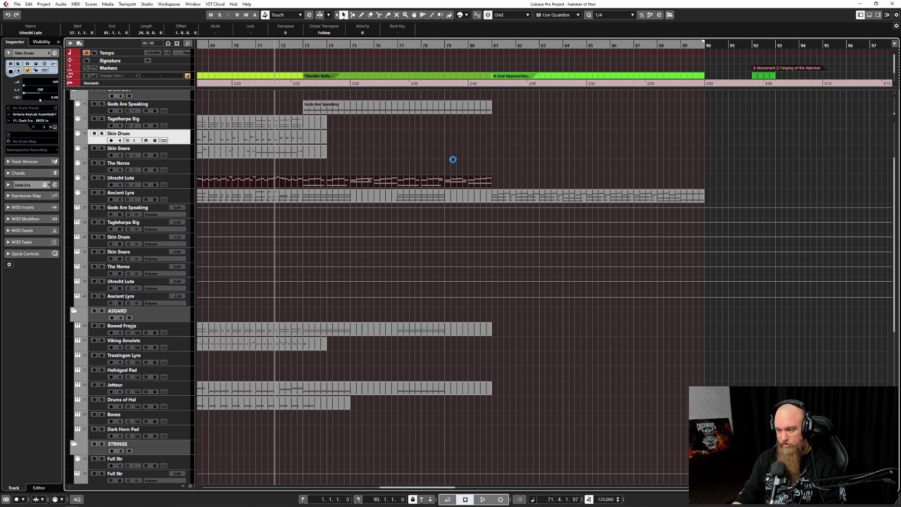
pyautogui.hotkey('shift', 'f')
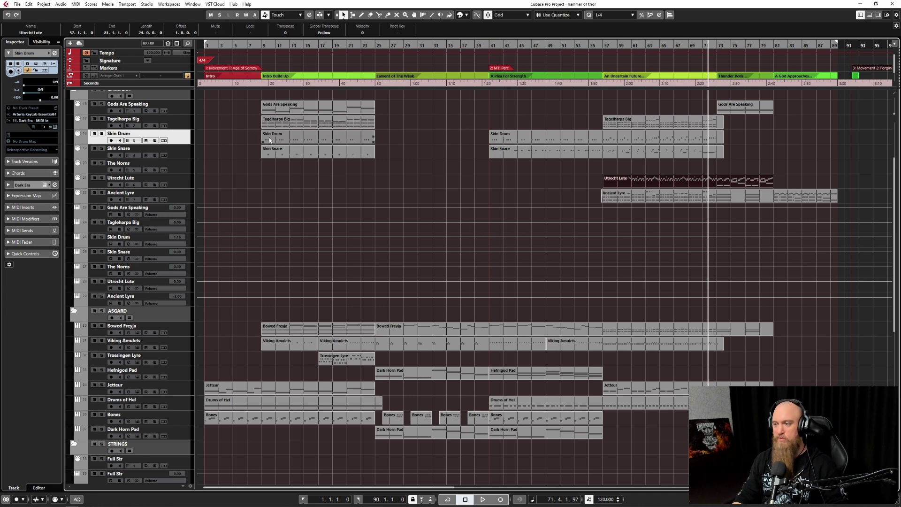
# Mute the Viking Amulets and Drums of Hel tracks, play the arrangement from bar 57 without them, and stop playback.
pyautogui.click(94, 341)
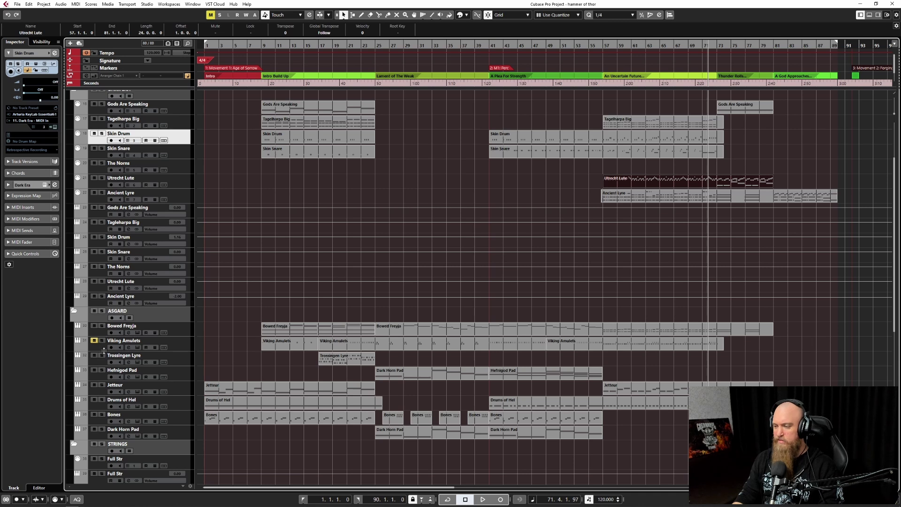
pyautogui.click(93, 400)
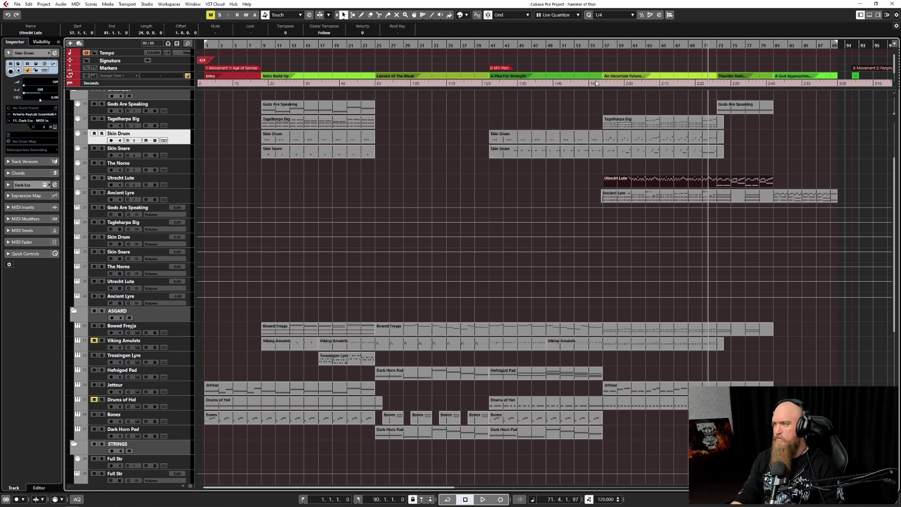
pyautogui.doubleClick(602, 45)
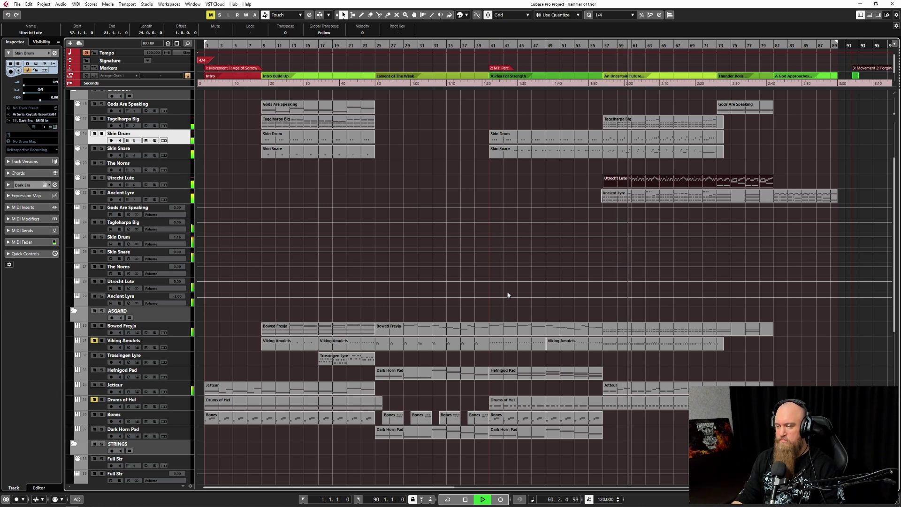
pyautogui.press('space')
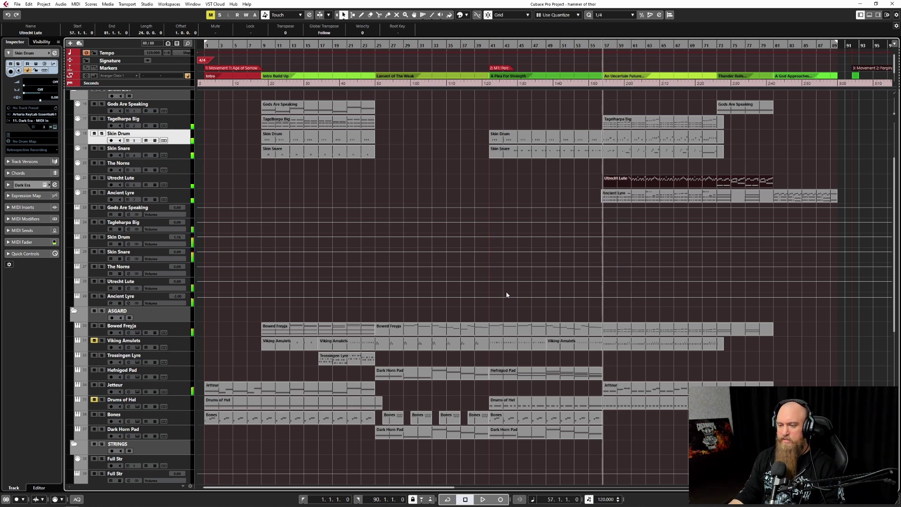
# Unmute the Viking Amulets track, play from bar 57 to hear it added to the mix, and stop playback.
pyautogui.click(95, 340)
pyautogui.press('space')
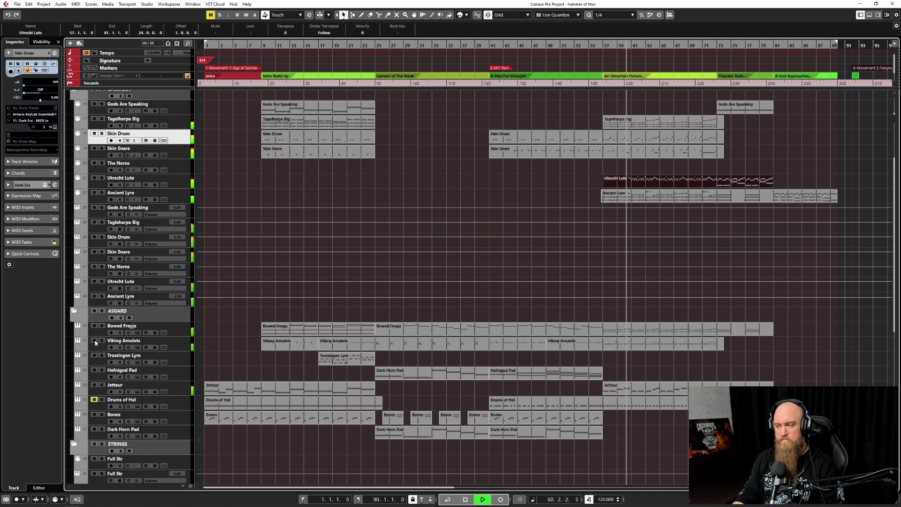
pyautogui.press('space')
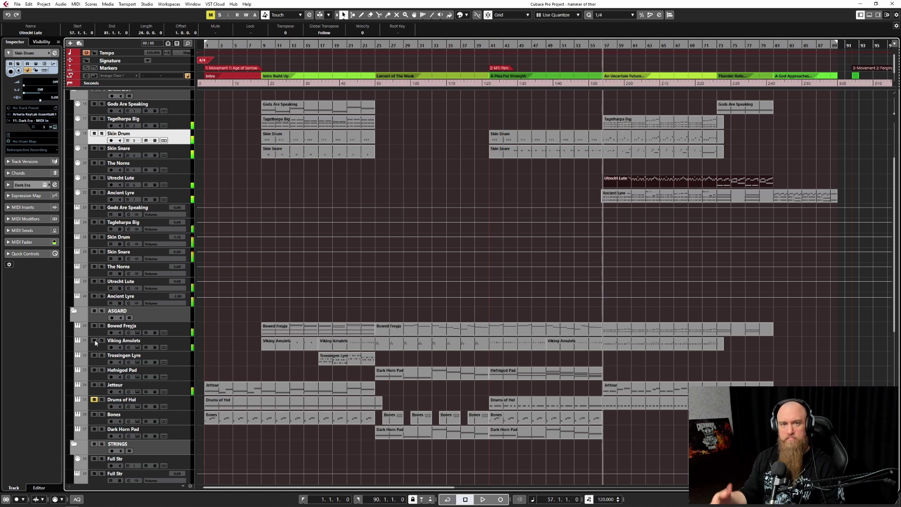
# Unmute the Drums of Hel track, play the complete percussion from bar 57, and stop playback.
pyautogui.click(94, 400)
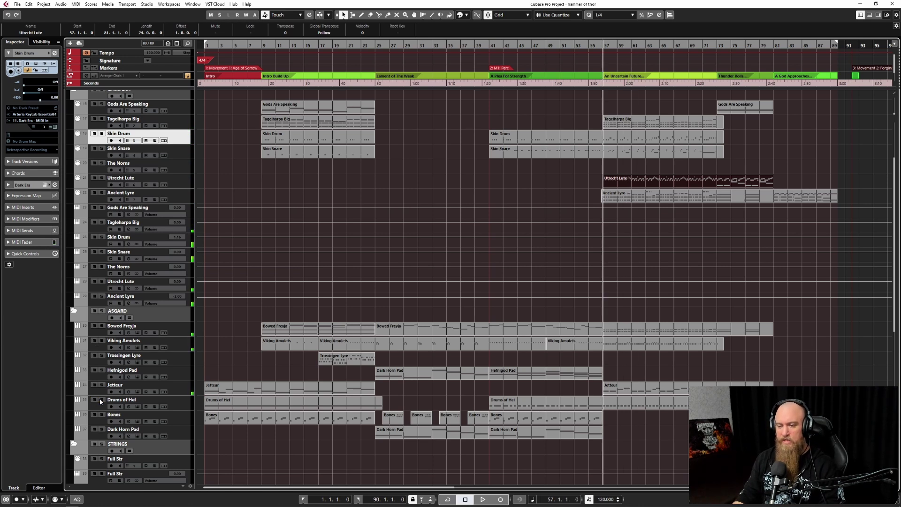
pyautogui.press('space')
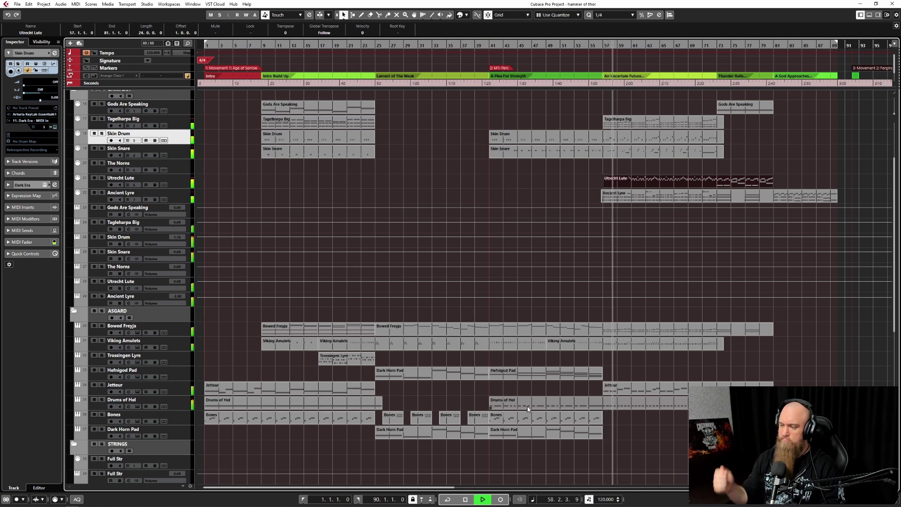
pyautogui.press('space')
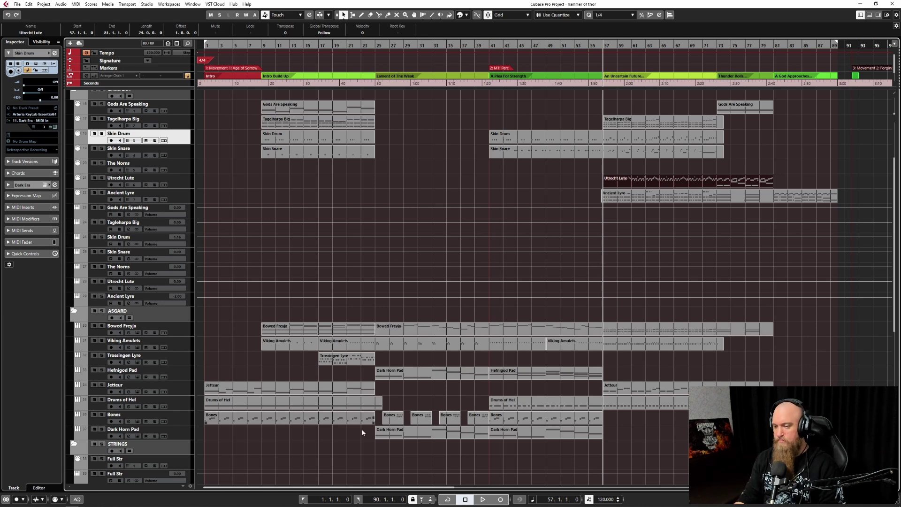
# Highlight the opening Jetteur, Drums of Hel and Bones parts, highlight the Trossingen Lyre part, and clear the selection.
pyautogui.moveTo(210, 369); pyautogui.dragTo(246, 420)
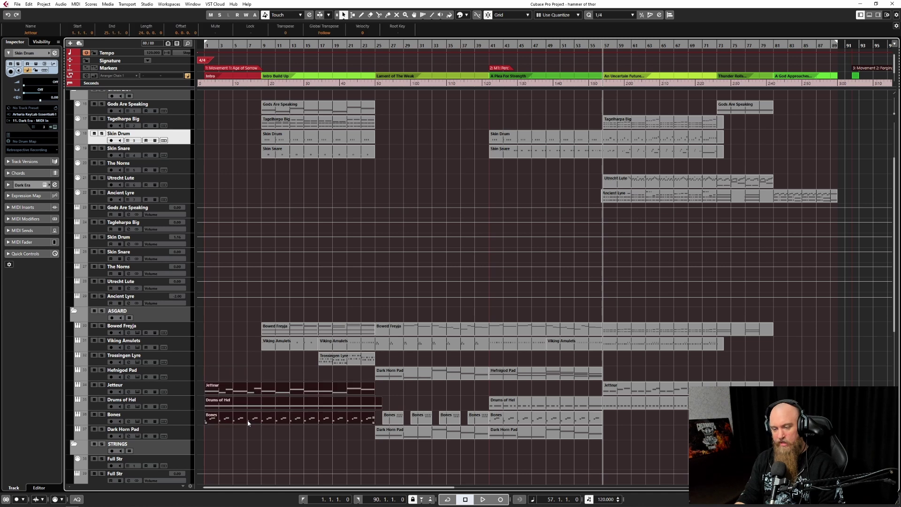
pyautogui.moveTo(270, 362); pyautogui.dragTo(359, 369)
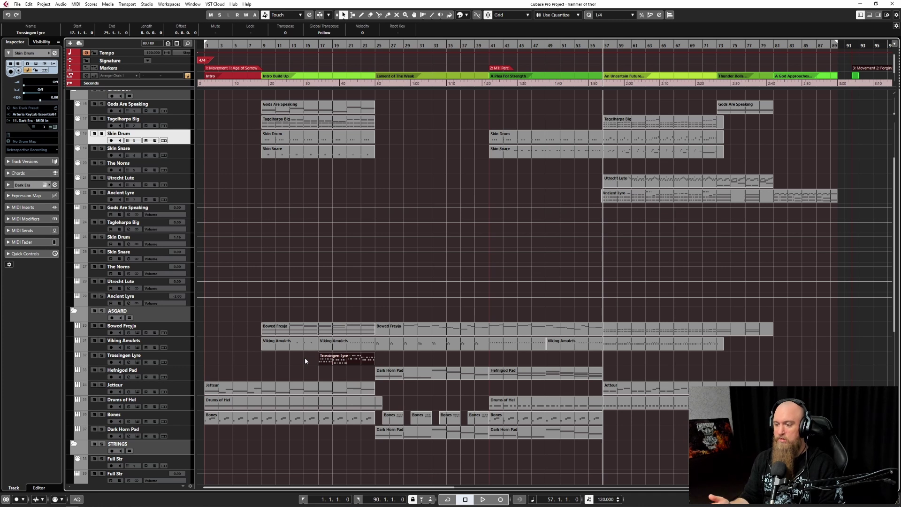
pyautogui.moveTo(243, 325)
pyautogui.mouseDown()
pyautogui.moveTo(445, 346)
pyautogui.moveTo(252, 339)
pyautogui.mouseUp()
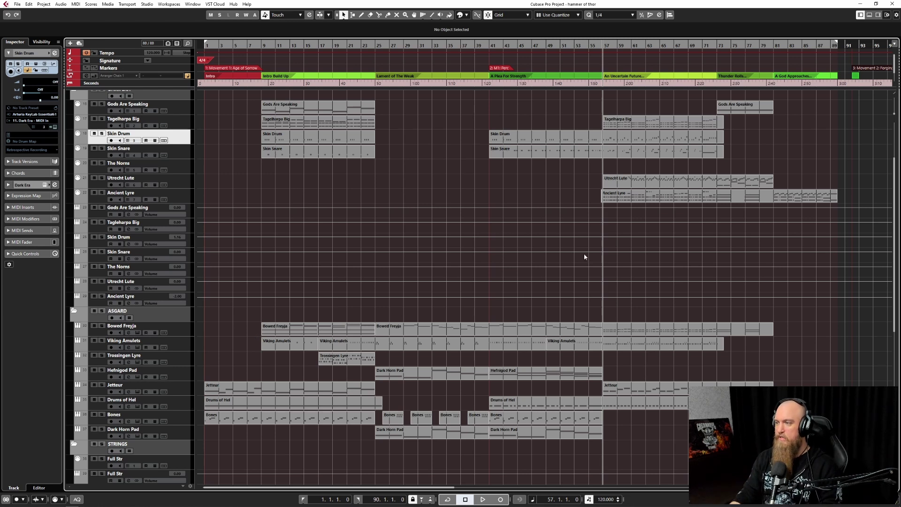
# Play the full arrangement from late in bar 59 within the An Uncertain Future section, and stop playback.
pyautogui.press('h')
pyautogui.press('h')
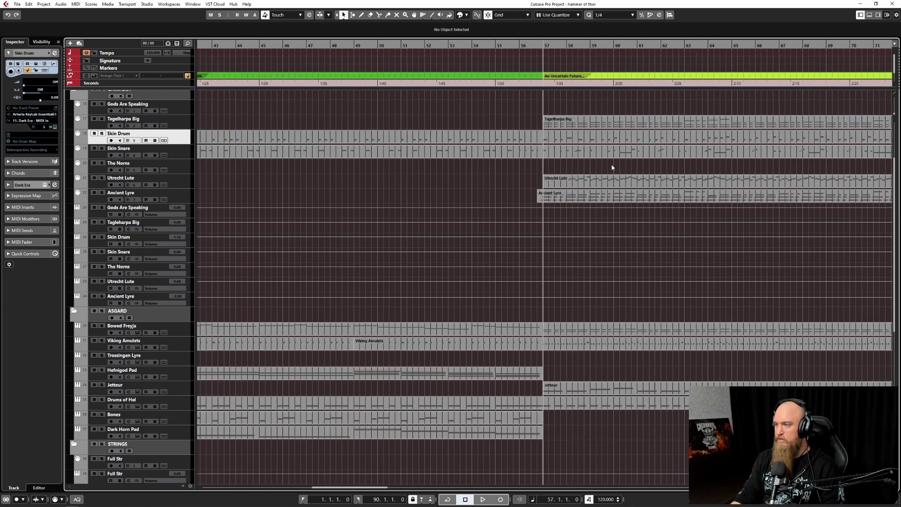
pyautogui.click(613, 172)
pyautogui.press('space')
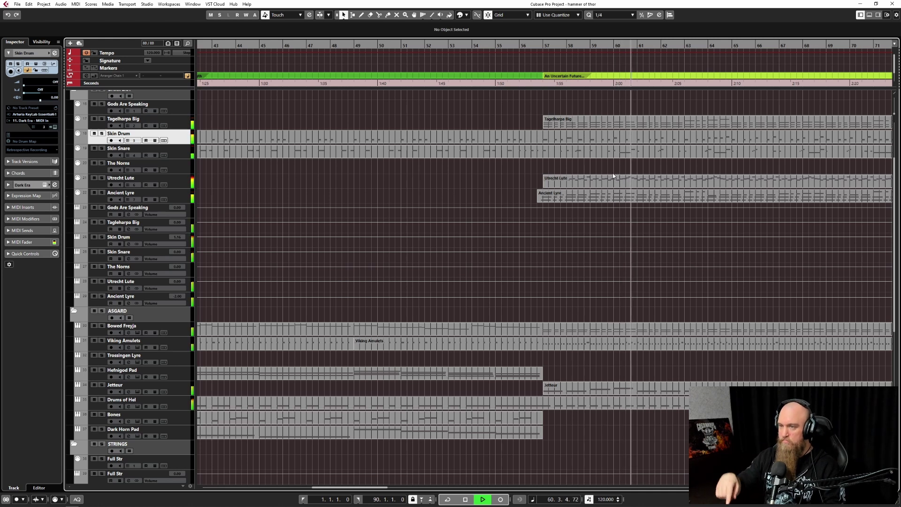
pyautogui.press('space')
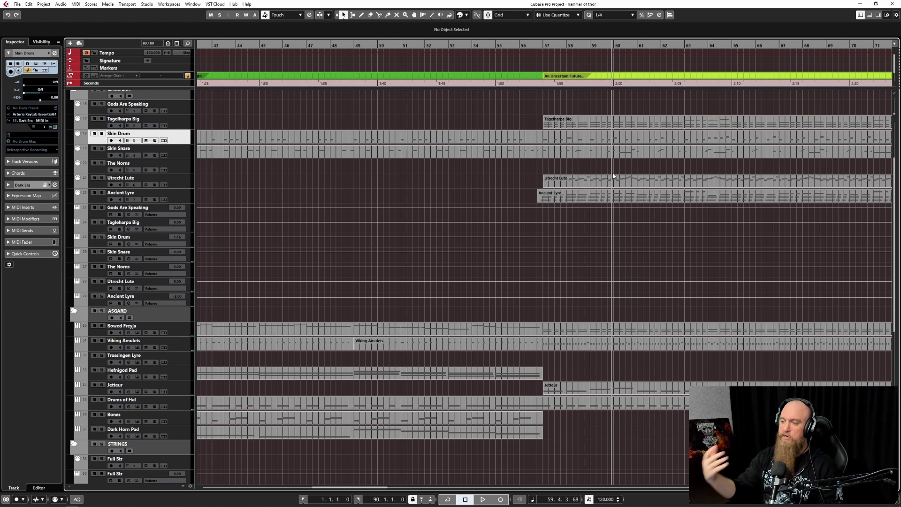
pyautogui.hotkey('shift', 'f')
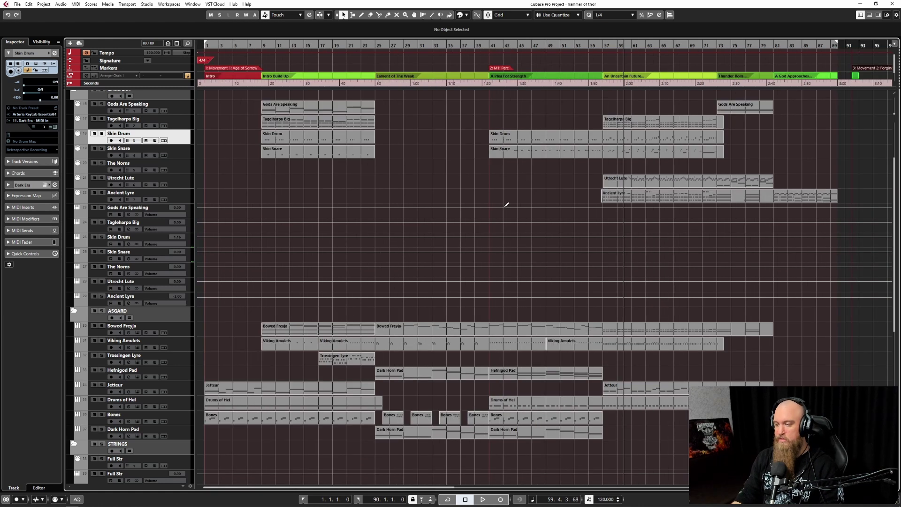